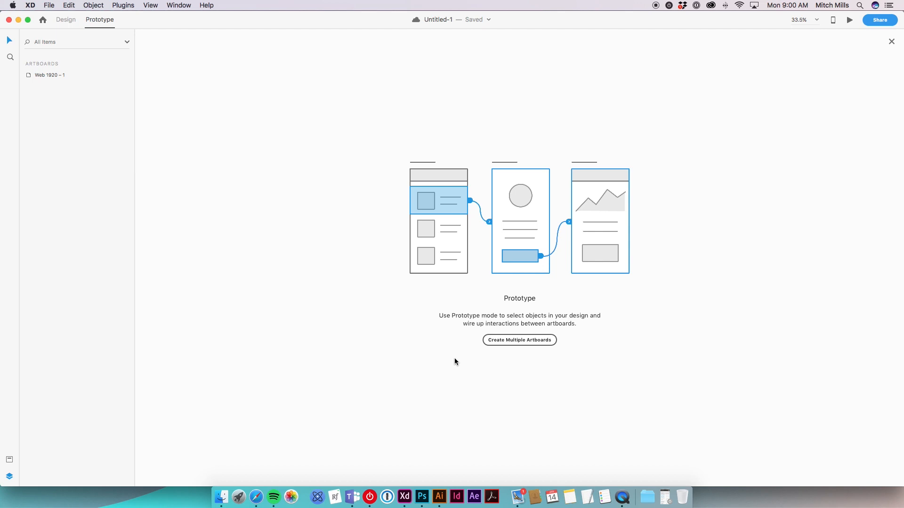
# In Design mode, draw a square about 266 px wide in the middle of the artboard
pyautogui.click(66, 21)
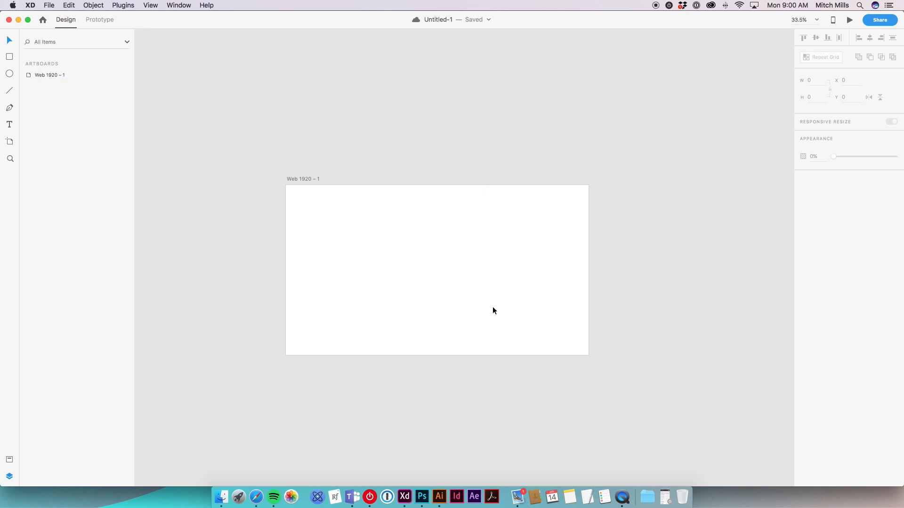
pyautogui.scroll(-3, 492, 310)
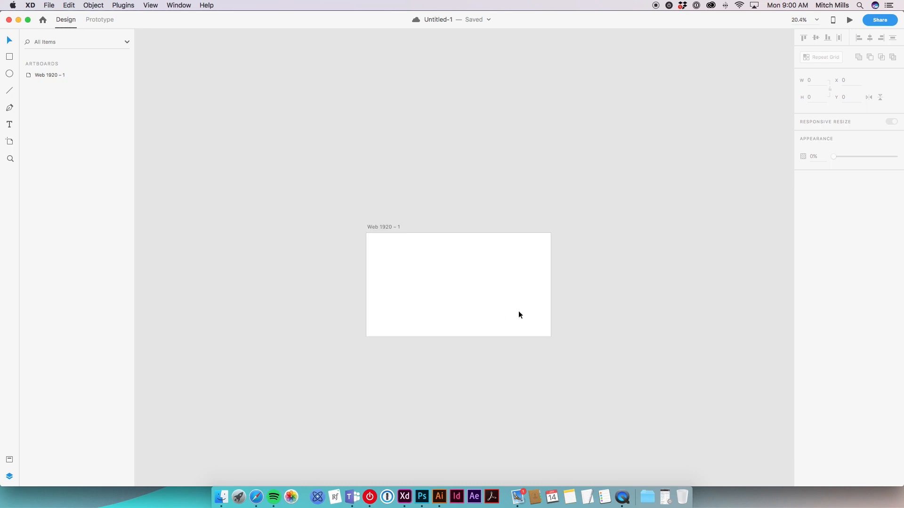
pyautogui.scroll(3, 489, 317)
pyautogui.click(10, 57)
pyautogui.moveTo(437, 268); pyautogui.dragTo(457, 237)
pyautogui.press('v')
pyautogui.moveTo(450, 288); pyautogui.dragTo(455, 290)
# Remove the square's border and fill it with solid black, #000000
pyautogui.click(804, 250)
pyautogui.click(818, 232)
pyautogui.moveTo(730, 246); pyautogui.dragTo(685, 269)
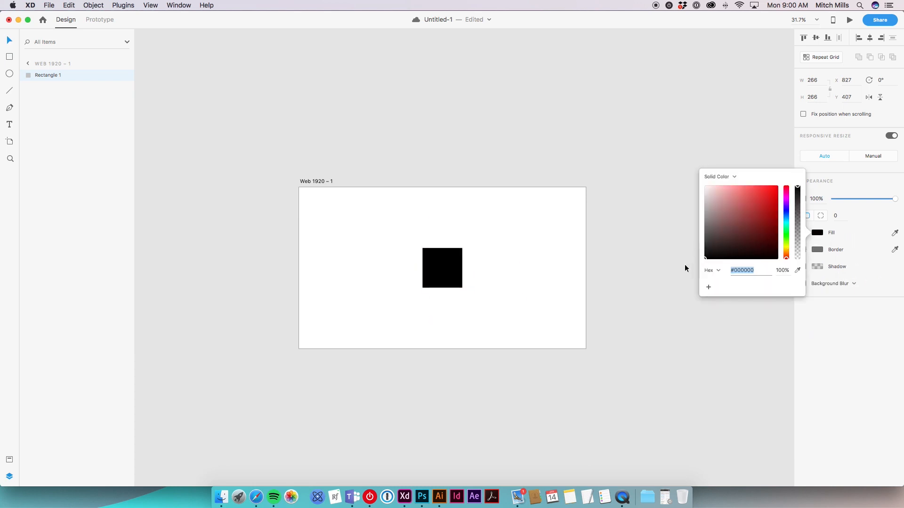
pyautogui.click(685, 268)
# Move the black square horizontally toward the artboard's left side, to about X 338
pyautogui.click(449, 276)
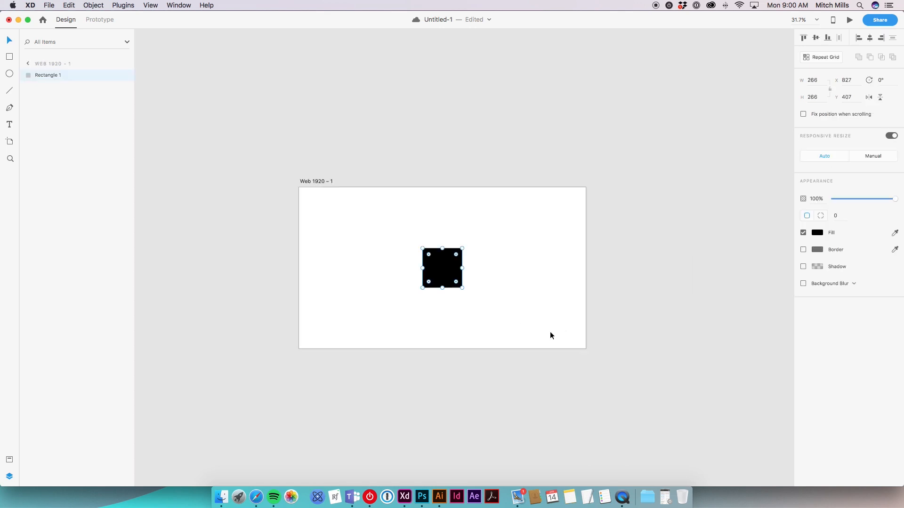
pyautogui.moveTo(448, 277); pyautogui.dragTo(374, 277)
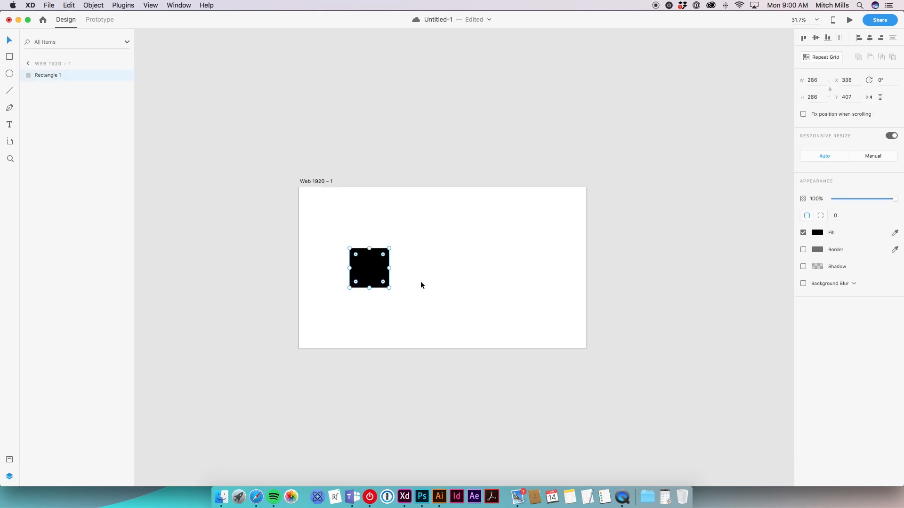
pyautogui.click(420, 281)
# Duplicate the artboard Web 1920 – 1 together with its square and place the copy to its right
pyautogui.hscroll(3, 621, 346)
pyautogui.click(281, 176)
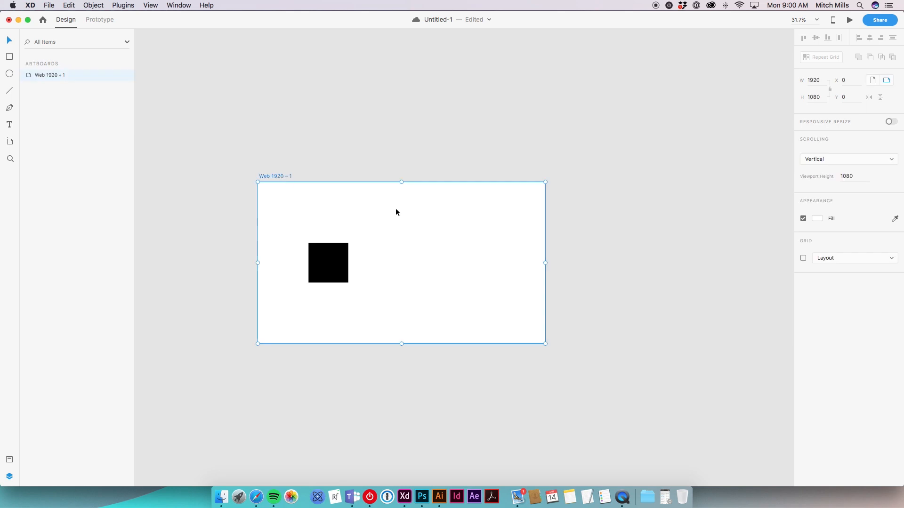
pyautogui.scroll(-5, 478, 233)
pyautogui.moveTo(381, 201); pyautogui.dragTo(546, 202)
pyautogui.click(567, 321)
pyautogui.moveTo(607, 315); pyautogui.dragTo(543, 324)
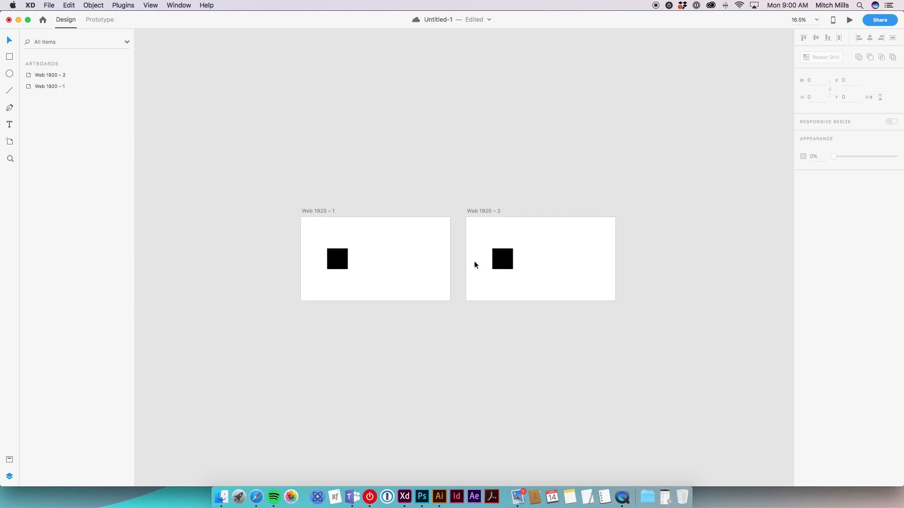
# Move the square on Web 1920 – 2 horizontally toward that artboard's right side
pyautogui.scroll(5, 474, 265)
pyautogui.click(538, 269)
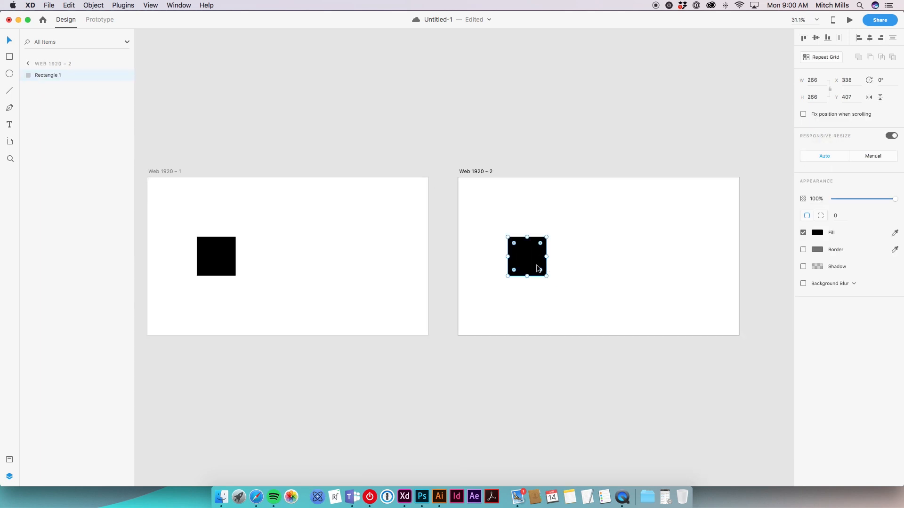
pyautogui.moveTo(538, 269); pyautogui.dragTo(686, 262)
pyautogui.click(616, 293)
pyautogui.moveTo(511, 363); pyautogui.dragTo(536, 355)
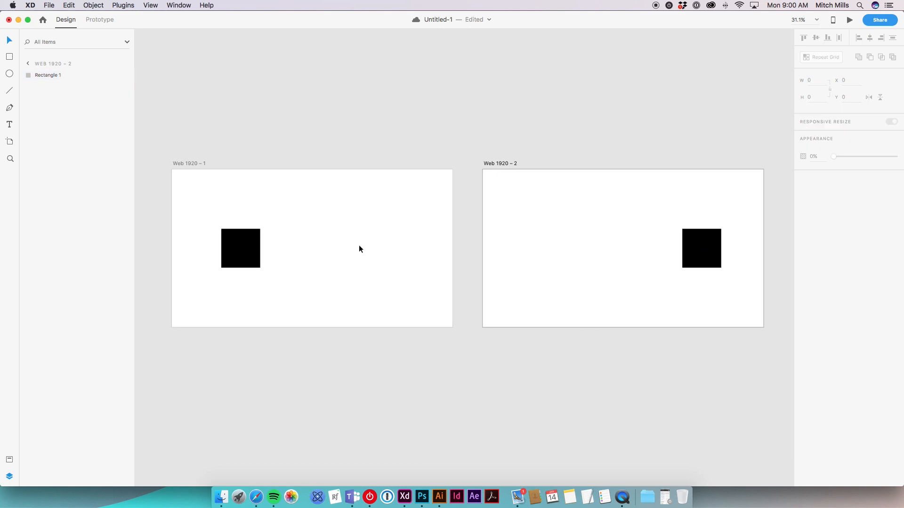
# In Prototype mode, link the square on Web 1920 – 1 to Web 1920 – 2 with a Tap-triggered transition
pyautogui.click(100, 21)
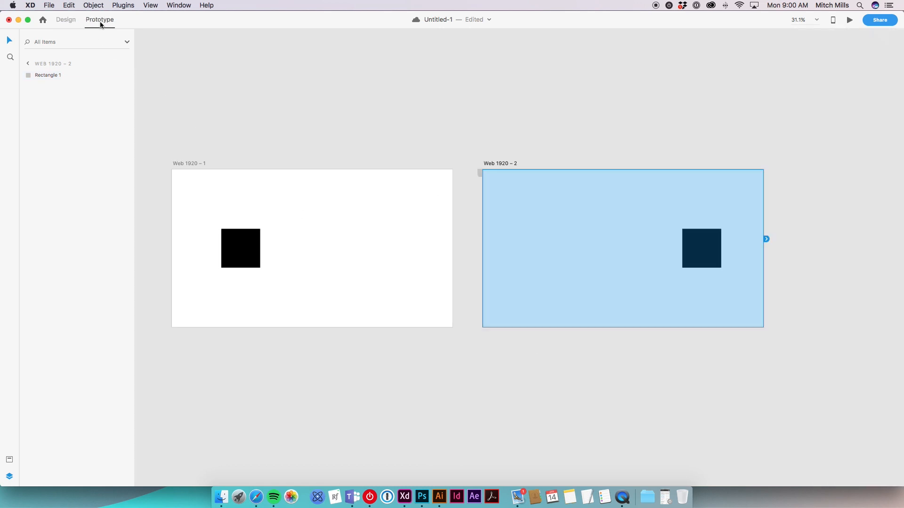
pyautogui.click(193, 164)
pyautogui.click(246, 242)
pyautogui.click(195, 162)
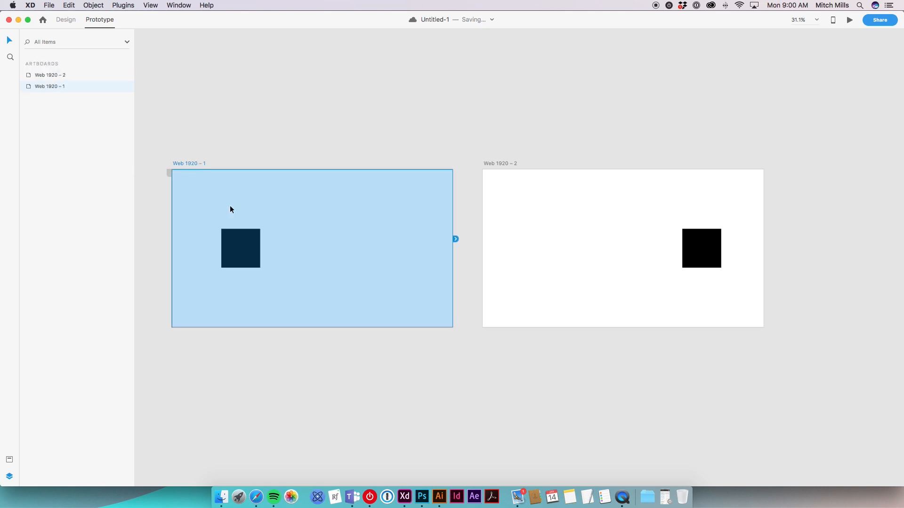
pyautogui.click(249, 246)
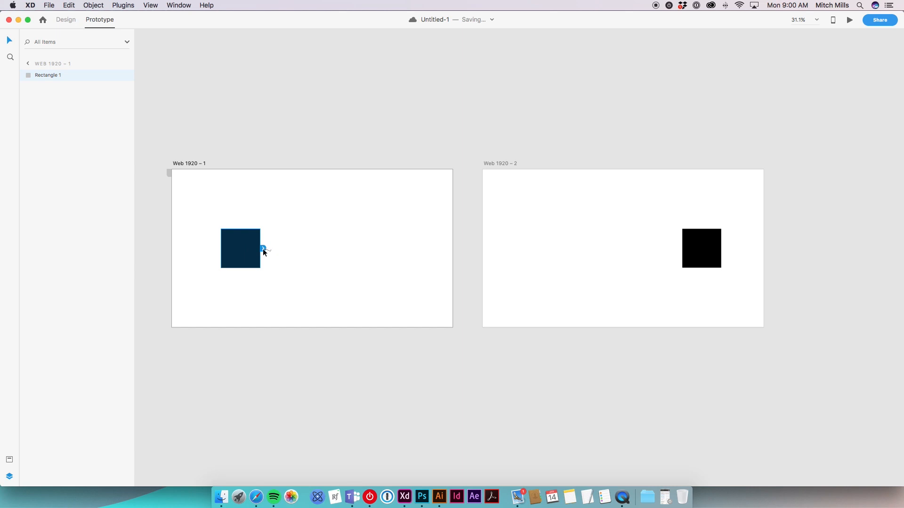
pyautogui.moveTo(262, 249); pyautogui.dragTo(583, 240)
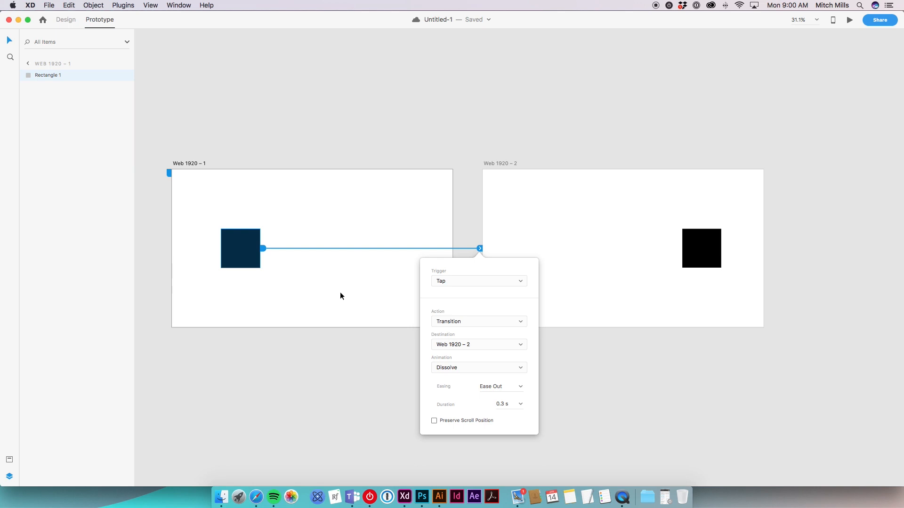
pyautogui.click(504, 281)
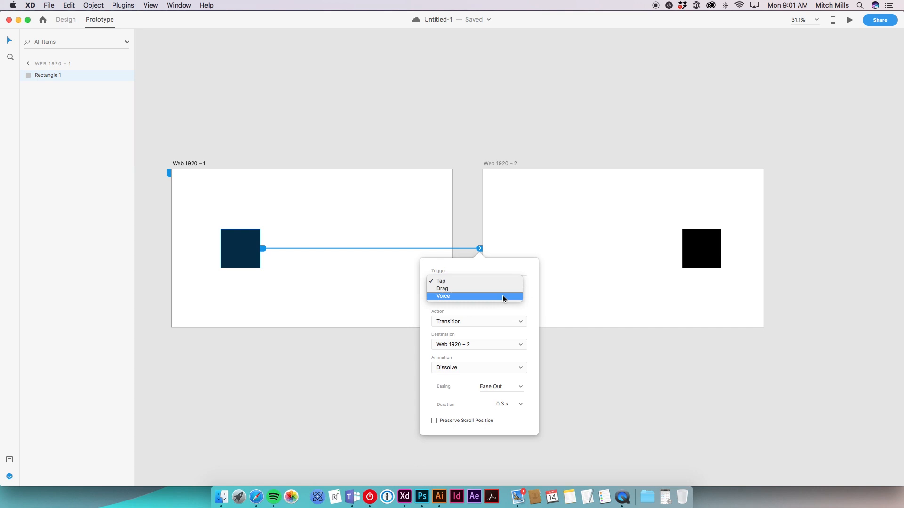
pyautogui.click(502, 295)
pyautogui.click(191, 164)
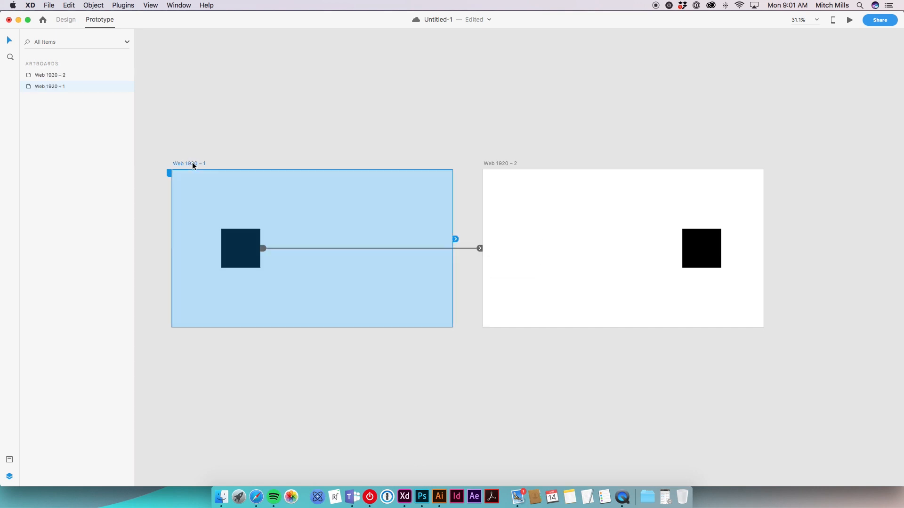
pyautogui.moveTo(456, 239); pyautogui.dragTo(527, 241)
pyautogui.click(522, 281)
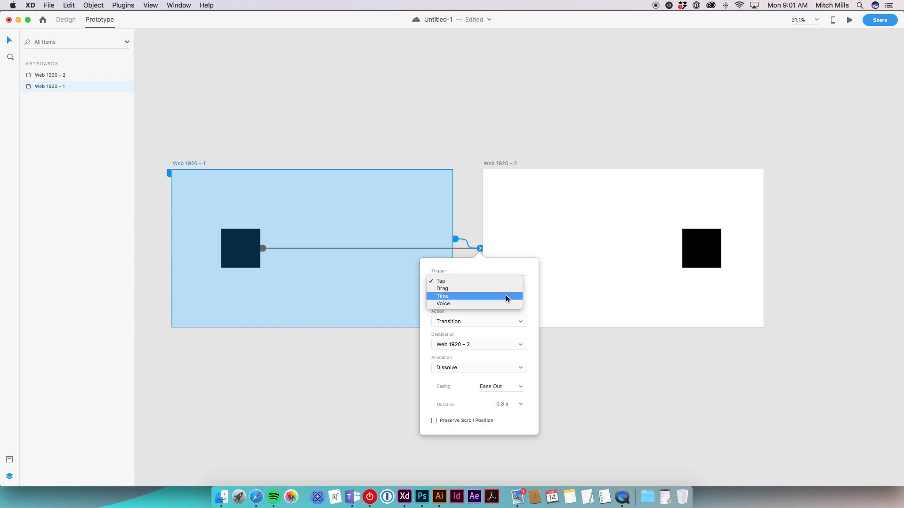
pyautogui.click(552, 243)
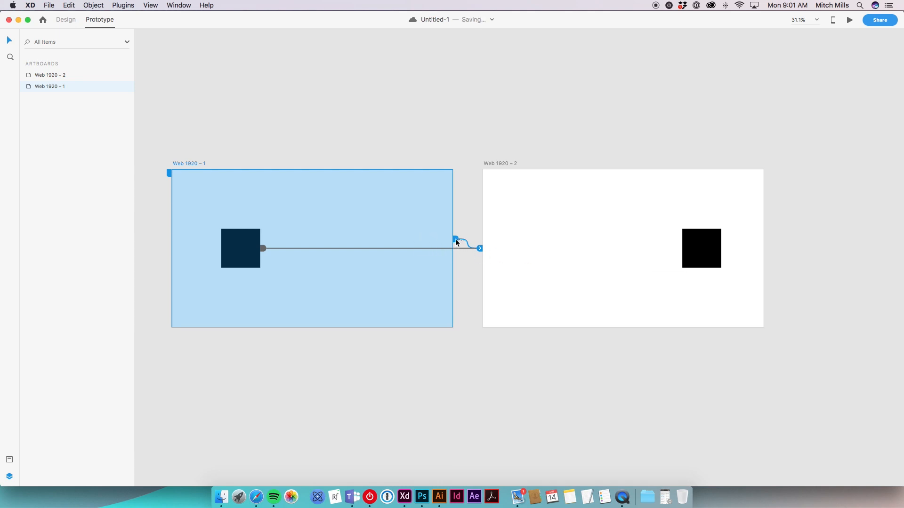
pyautogui.moveTo(456, 239)
pyautogui.mouseDown()
pyautogui.moveTo(473, 205)
pyautogui.moveTo(455, 239)
pyautogui.mouseUp()
pyautogui.click(459, 332)
# Examine the action, destination and animation options of the link from the Web 1920 – 1 square
pyautogui.click(241, 247)
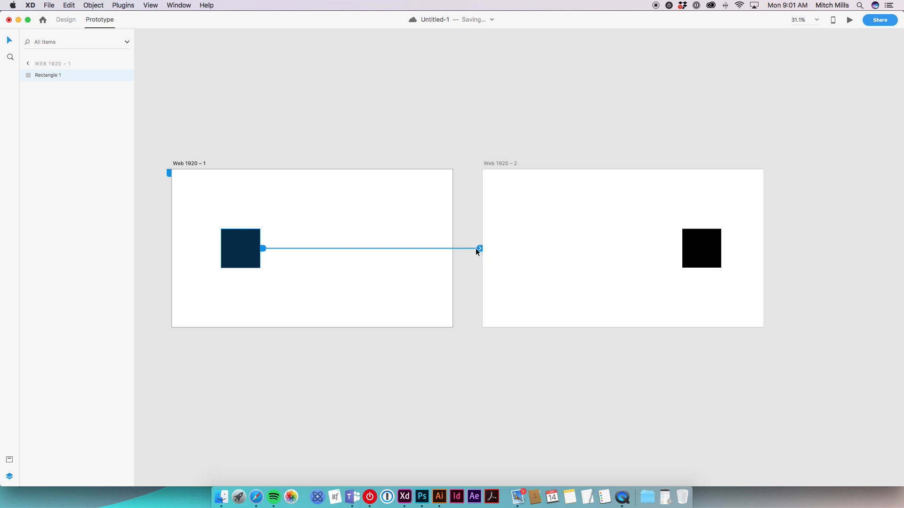
pyautogui.click(479, 250)
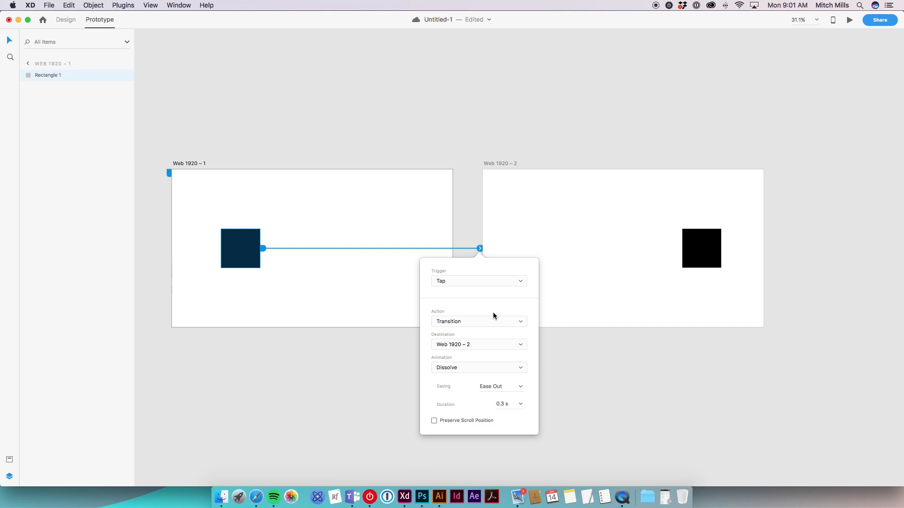
pyautogui.click(520, 322)
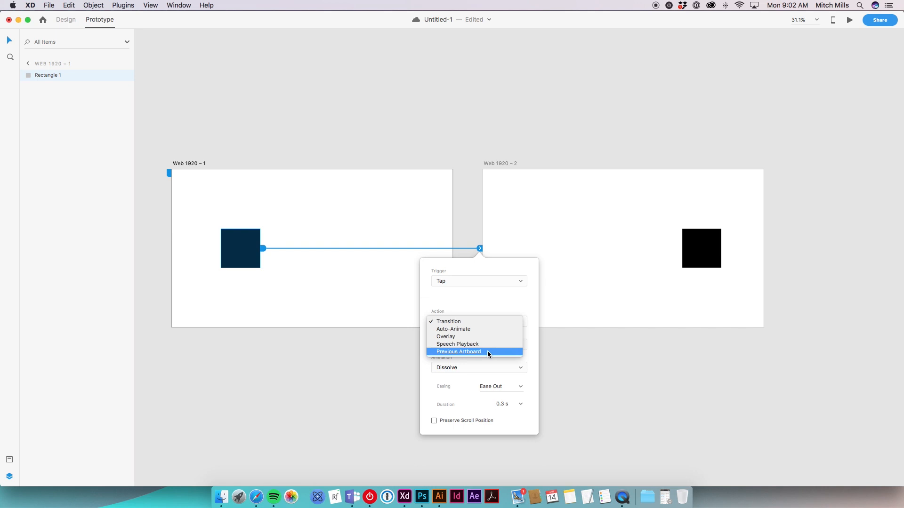
pyautogui.click(521, 301)
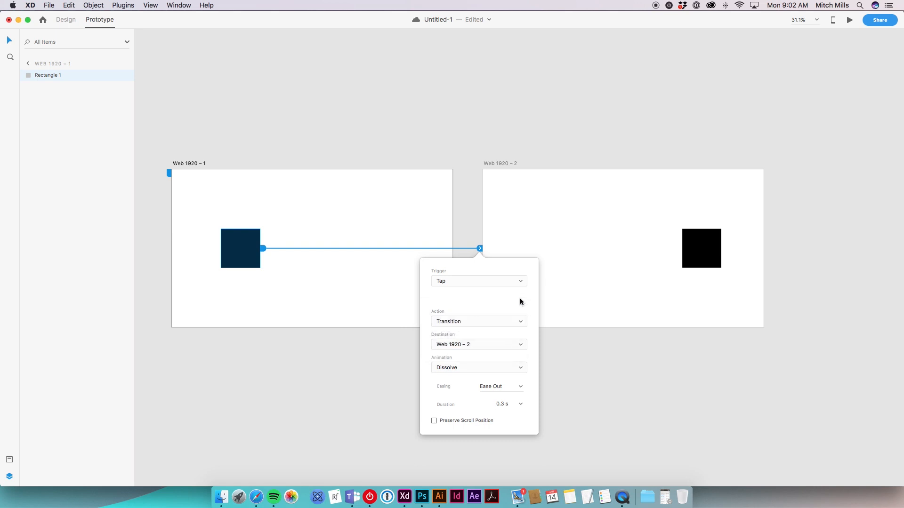
pyautogui.click(519, 346)
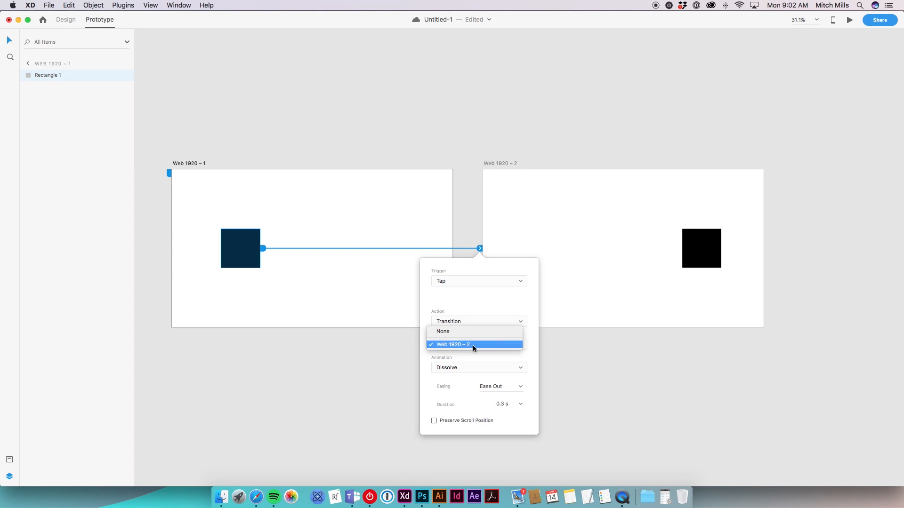
pyautogui.click(533, 352)
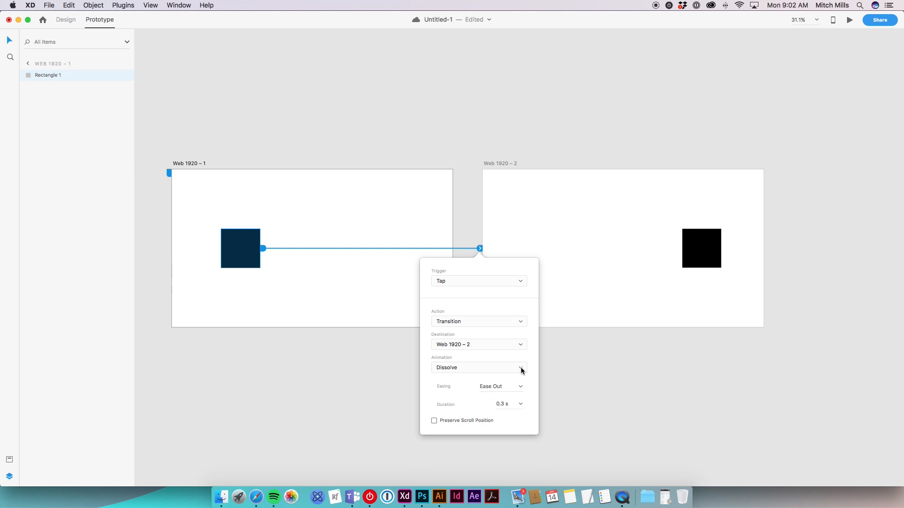
pyautogui.click(522, 369)
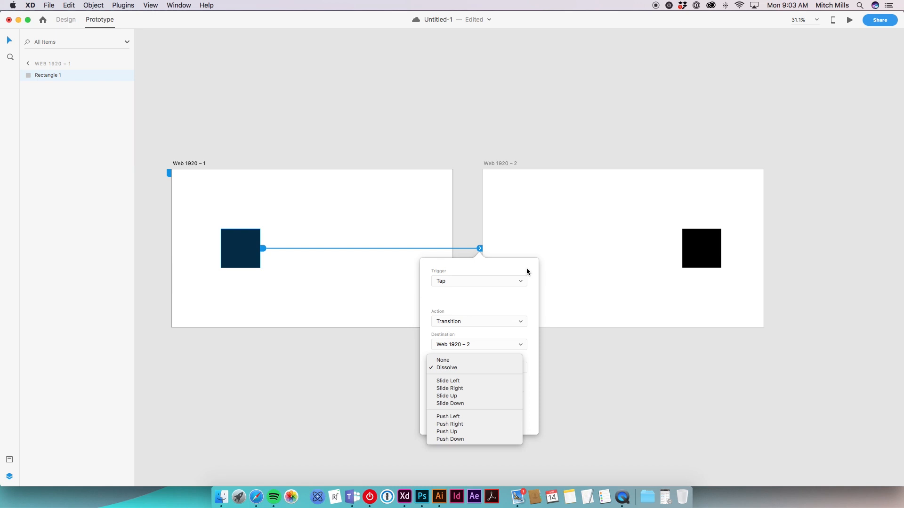
pyautogui.click(522, 289)
# Set the animation of the link from the Web 1920 – 1 square to None
pyautogui.click(512, 369)
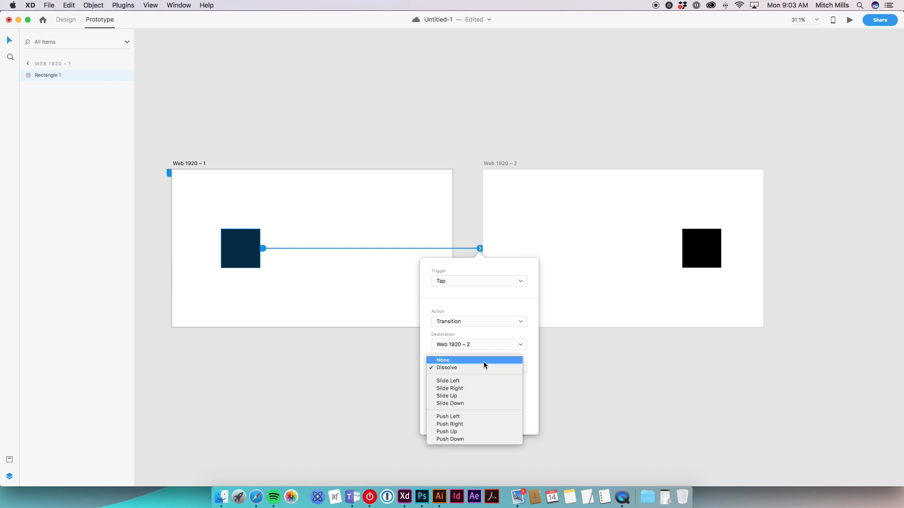
pyautogui.click(484, 360)
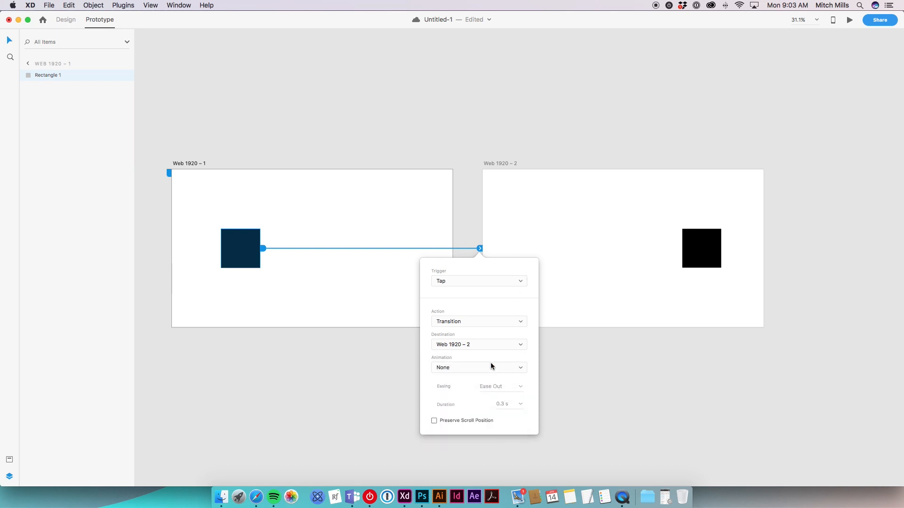
pyautogui.click(367, 289)
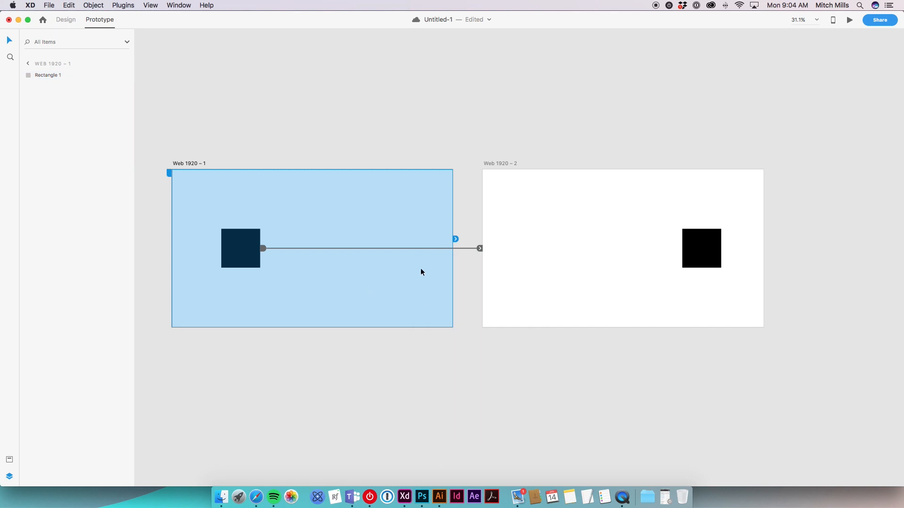
# Preview the prototype from Web 1920 – 1, test the square's tap transition once, and close the preview
pyautogui.click(192, 164)
pyautogui.click(848, 19)
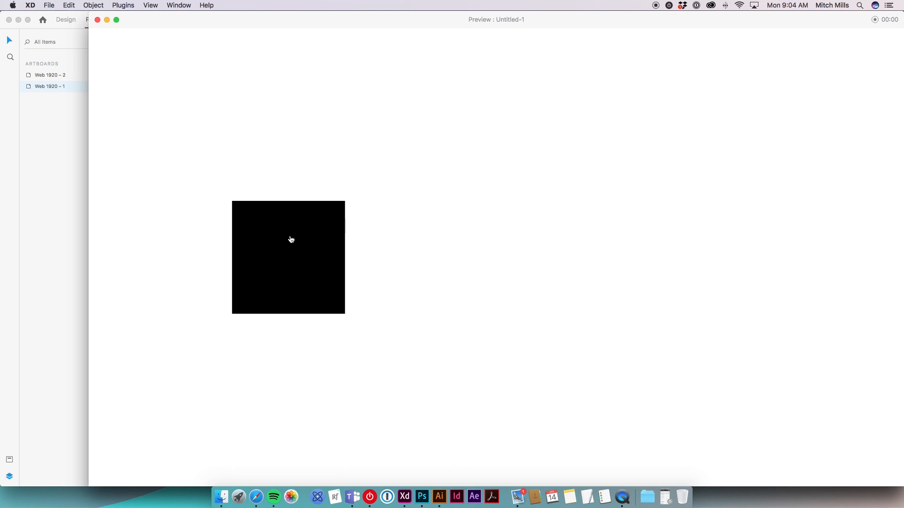
pyautogui.click(289, 251)
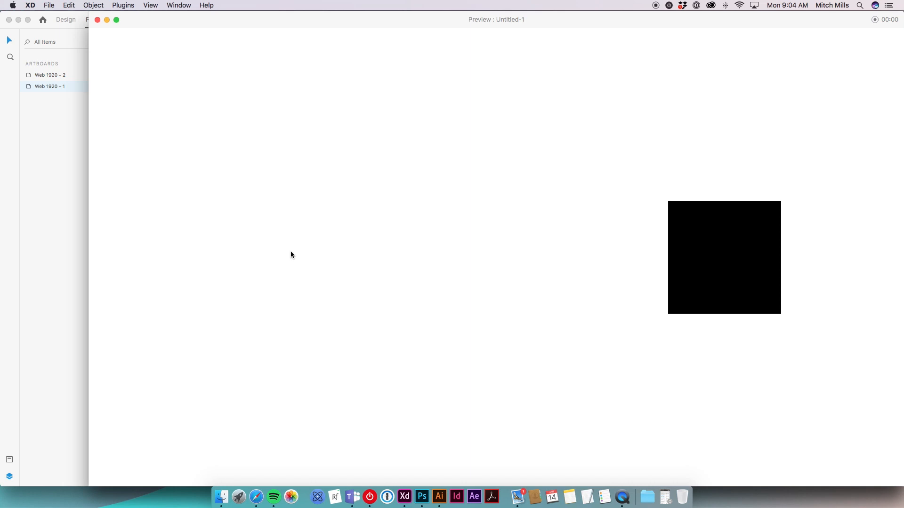
pyautogui.click(98, 20)
# Link the square on Web 1920 – 2 back to Web 1920 – 1 with a Tap-triggered transition and no animation
pyautogui.click(708, 249)
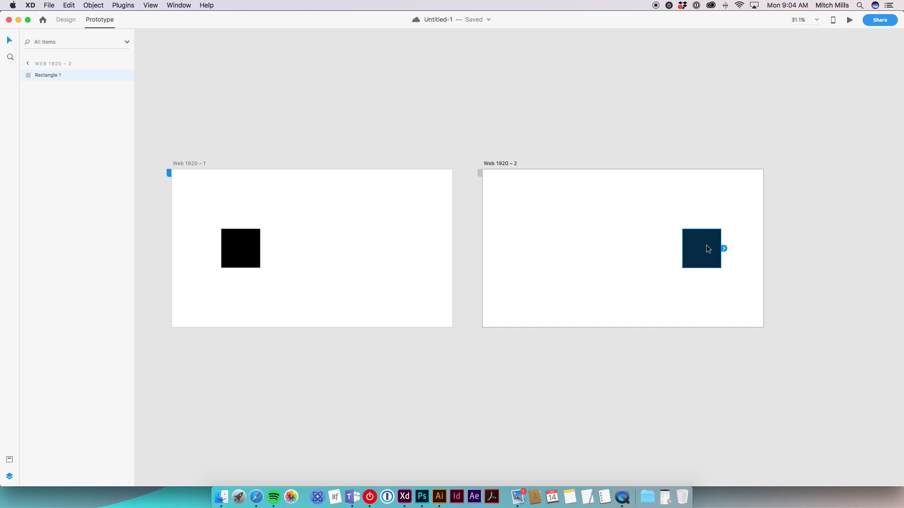
pyautogui.moveTo(724, 248); pyautogui.dragTo(382, 258)
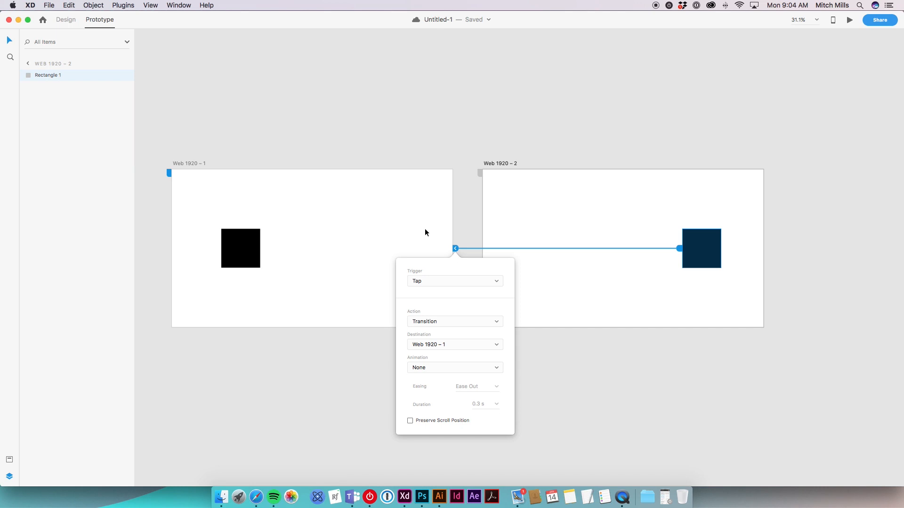
pyautogui.click(476, 163)
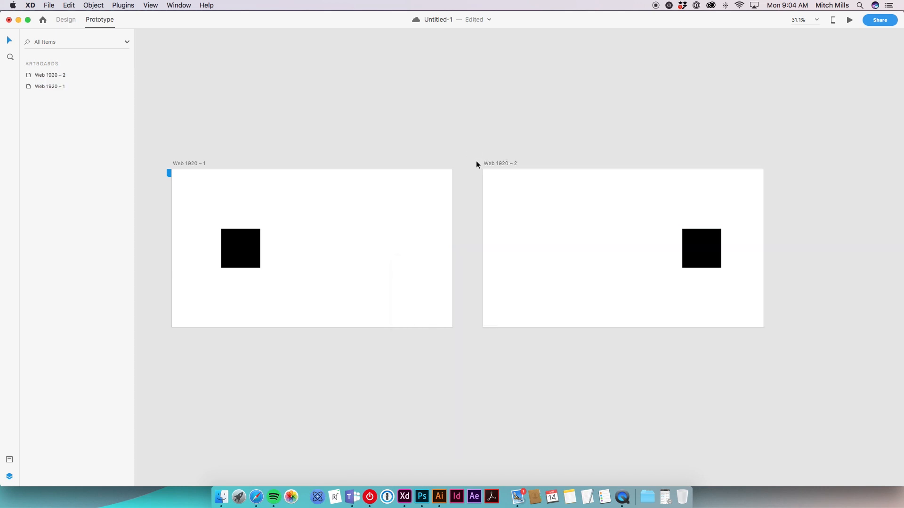
# Preview the prototype again, test switching back and forth between both artboards through their squares, and close the preview
pyautogui.click(259, 254)
pyautogui.click(850, 20)
pyautogui.click(337, 270)
pyautogui.click(723, 256)
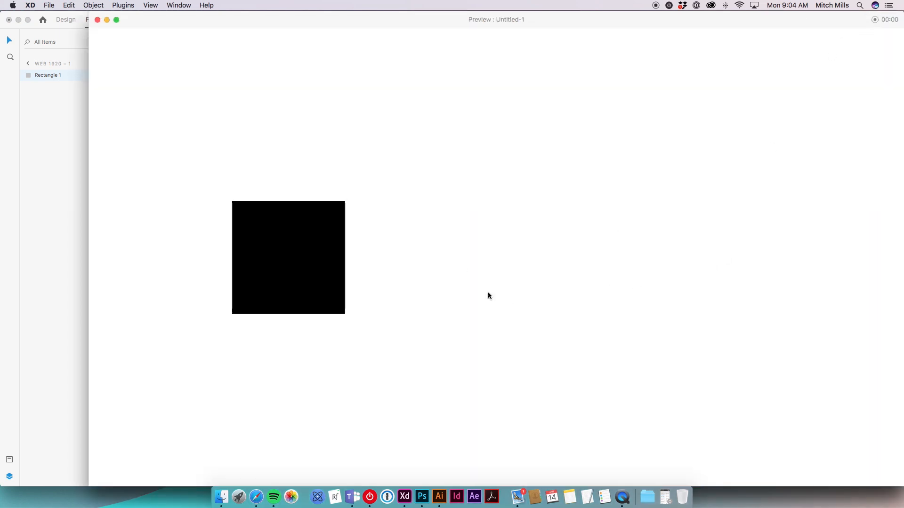
pyautogui.click(317, 271)
pyautogui.click(700, 246)
pyautogui.click(330, 250)
pyautogui.click(695, 237)
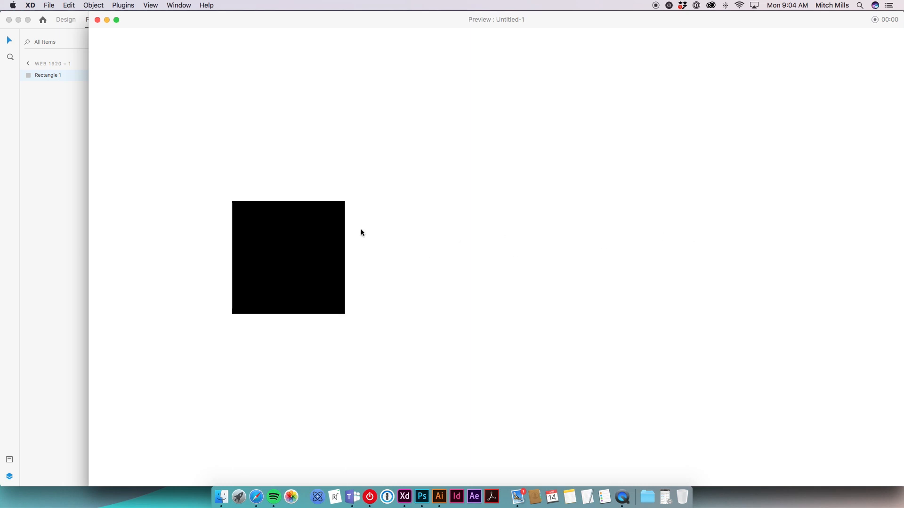
pyautogui.click(97, 19)
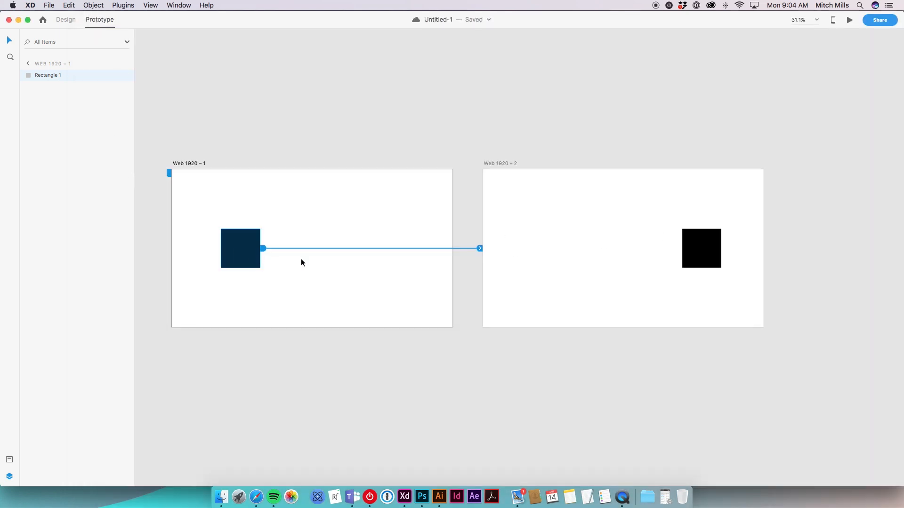
# Change the action of the link from the Web 1920 – 1 square to Auto-Animate
pyautogui.click(480, 248)
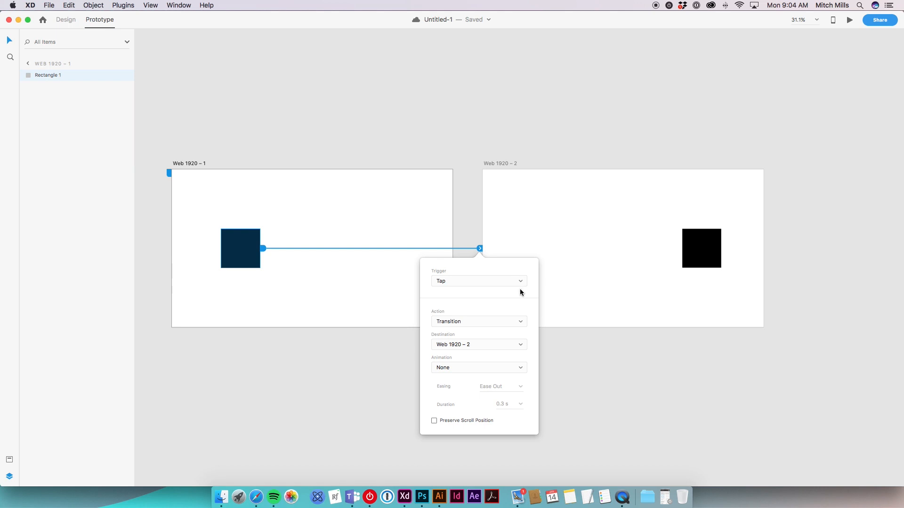
pyautogui.click(521, 321)
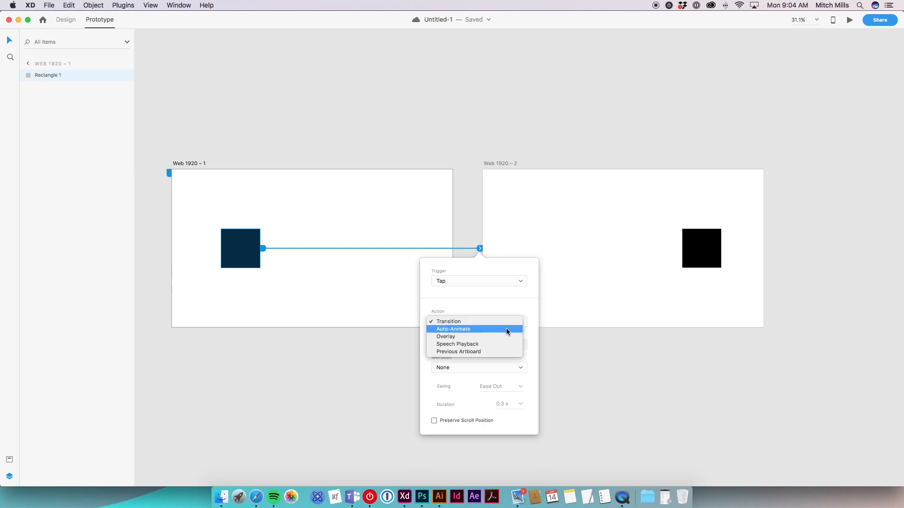
pyautogui.click(502, 329)
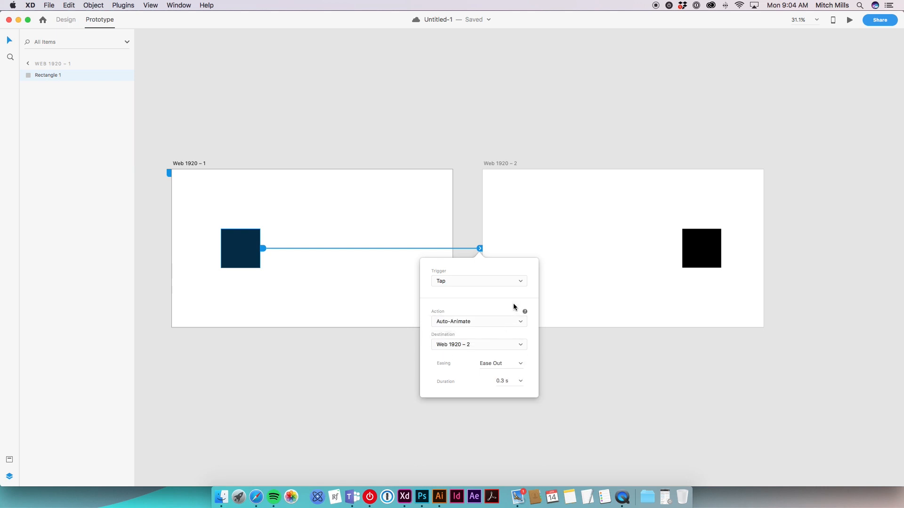
# Set the Web 1920 – 1 square's Auto-Animate link to Ease In-Out easing with a duration of 0.5 s
pyautogui.click(522, 364)
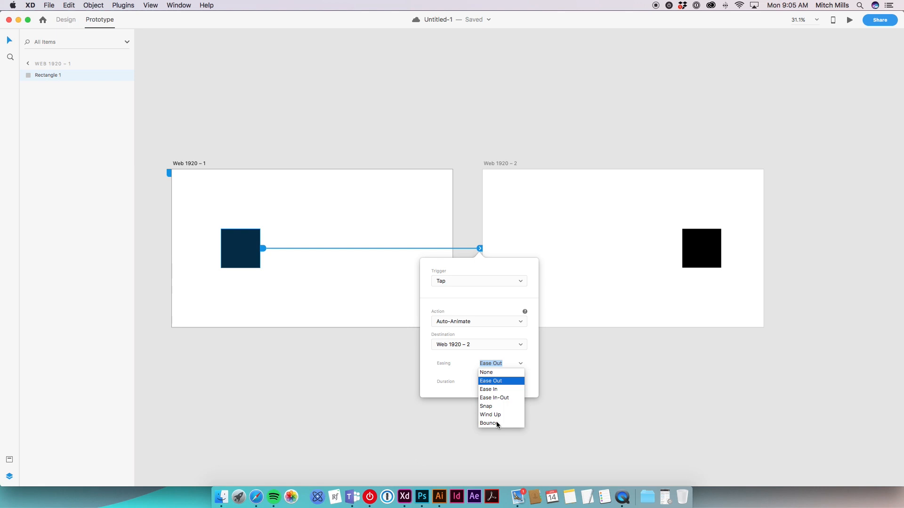
pyautogui.click(503, 398)
pyautogui.click(520, 382)
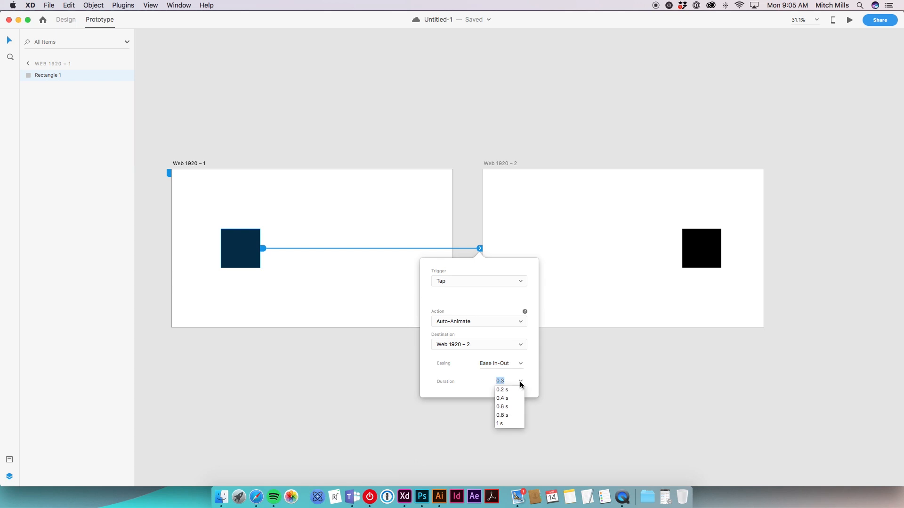
pyautogui.write('0.5')
pyautogui.press('Return')
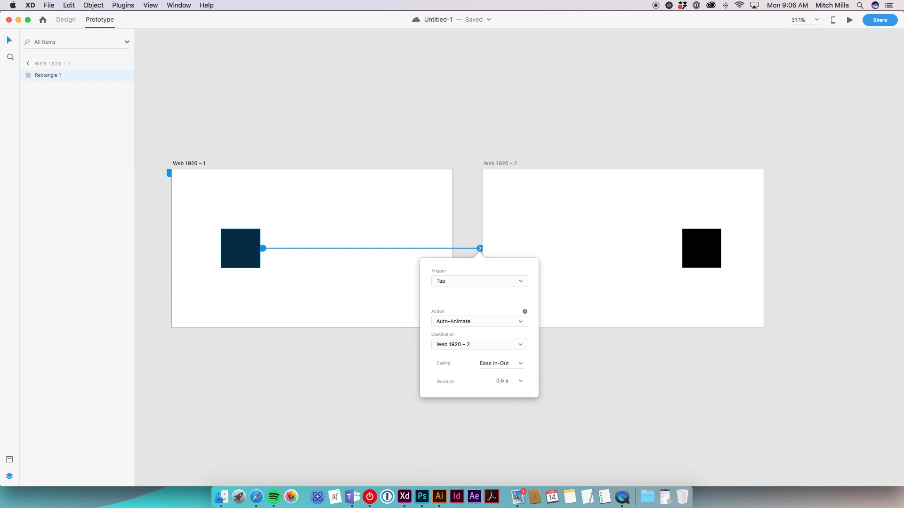
pyautogui.click(515, 237)
# Replace the link from the Web 1920 – 2 square with a new Auto-Animate link to Web 1920 – 1, using Ease In-Out and 0.5 s
pyautogui.click(693, 250)
pyautogui.click(679, 248)
pyautogui.moveTo(679, 248); pyautogui.dragTo(665, 215)
pyautogui.moveTo(724, 250); pyautogui.dragTo(334, 241)
pyautogui.click(600, 276)
# Preview the prototype from Web 1920 – 1, test the auto-animated square in both directions, and close the preview
pyautogui.click(201, 165)
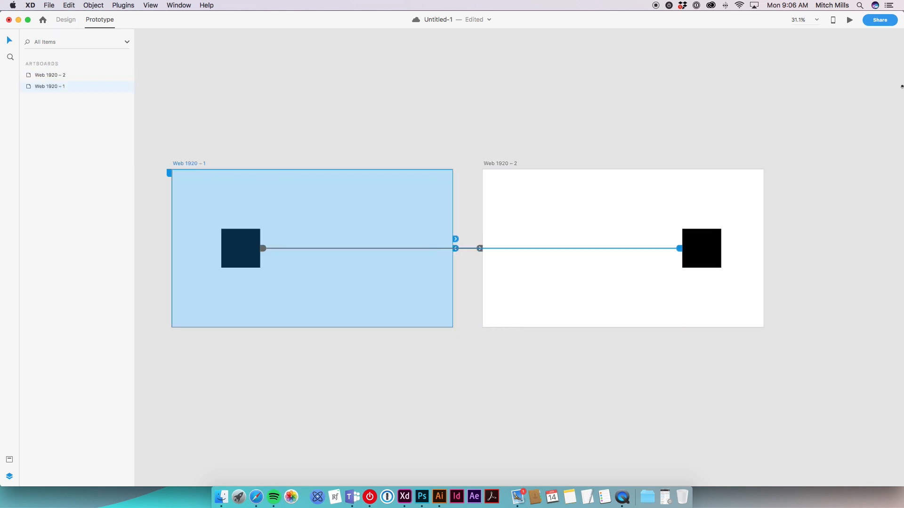
pyautogui.click(850, 20)
pyautogui.click(287, 255)
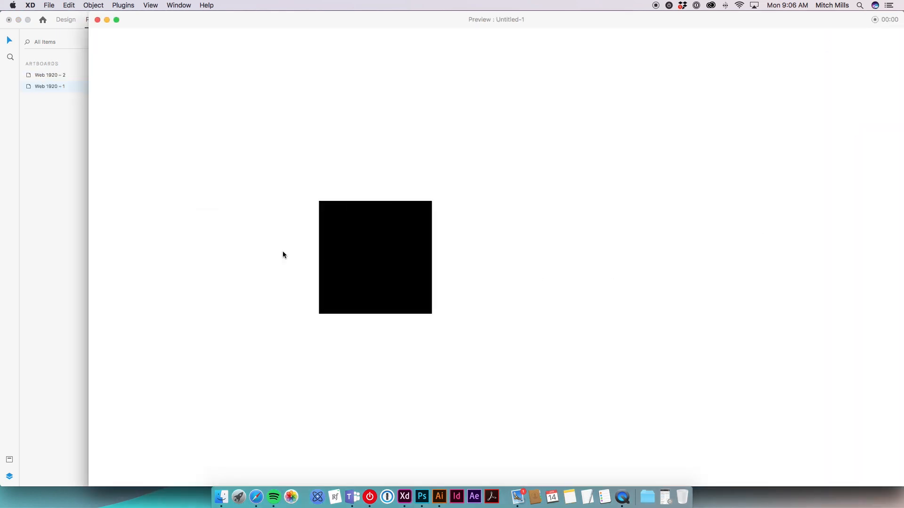
pyautogui.click(724, 248)
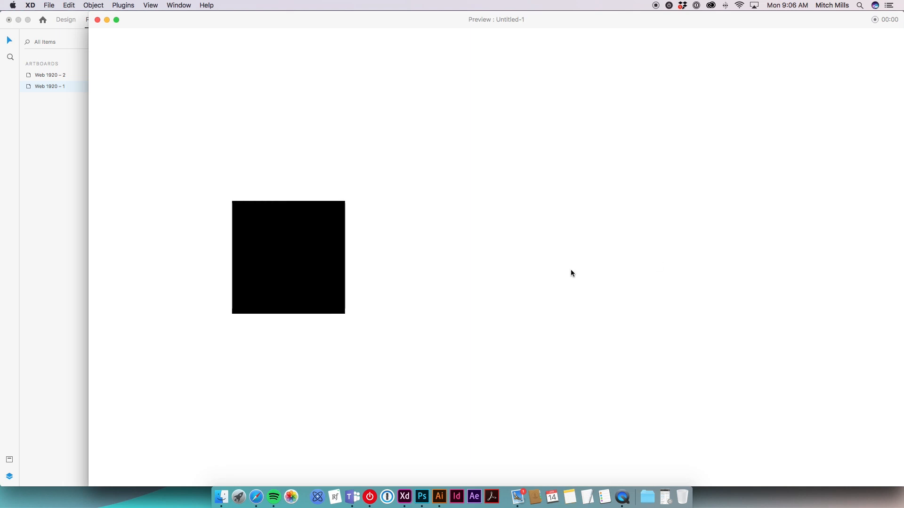
pyautogui.click(300, 255)
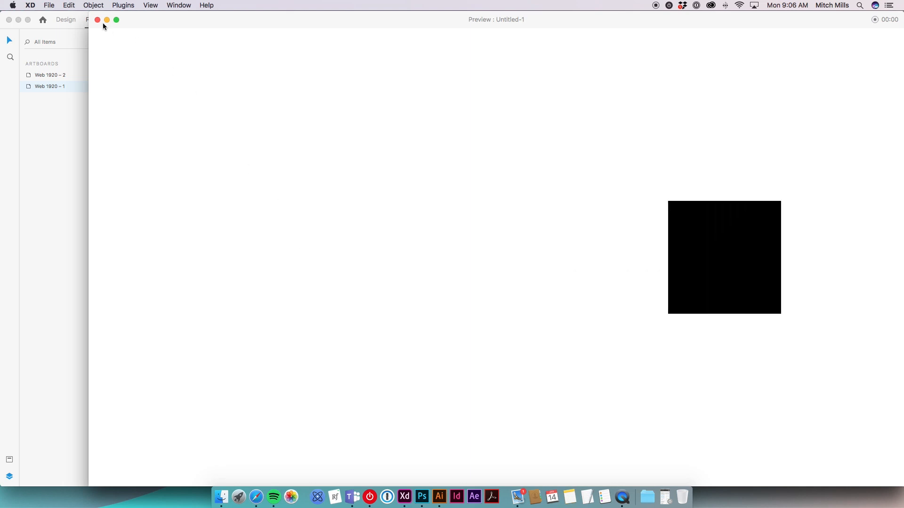
pyautogui.click(98, 19)
# Set the easing of the link from the Web 1920 – 1 square to Bounce
pyautogui.click(250, 250)
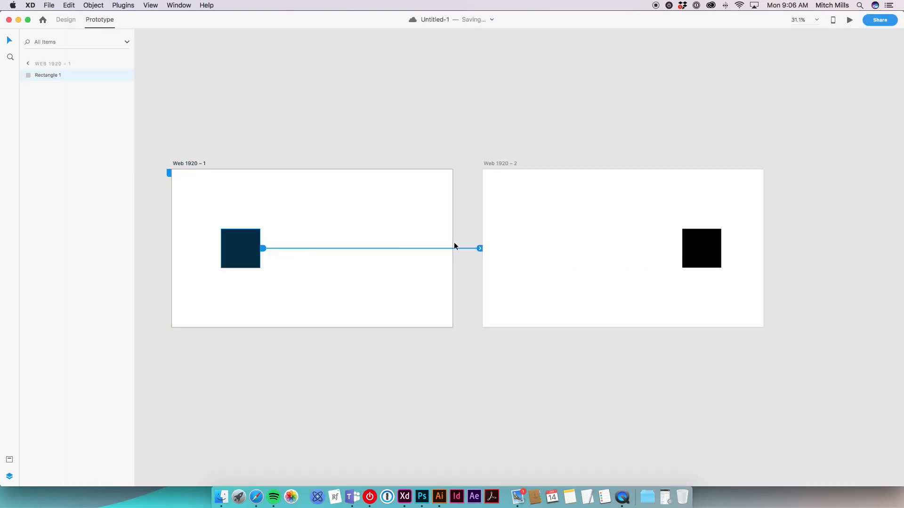
pyautogui.click(297, 249)
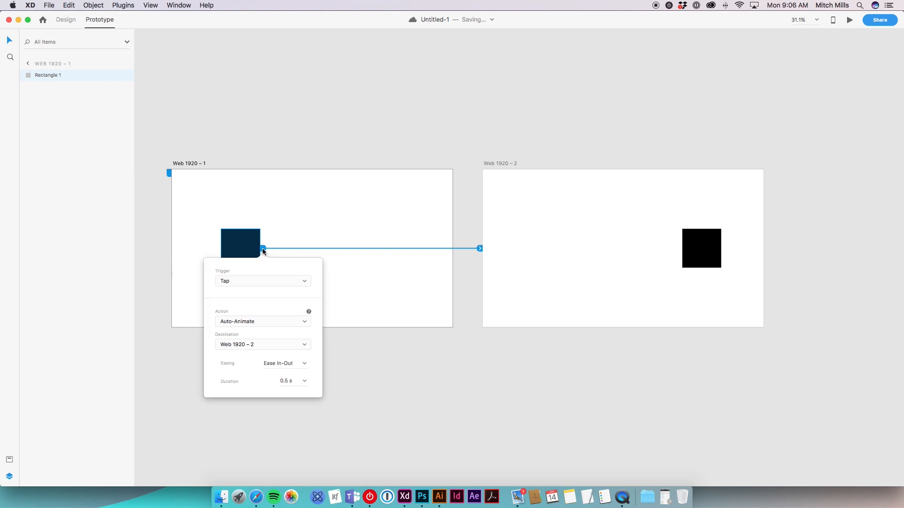
pyautogui.click(305, 364)
pyautogui.click(289, 423)
pyautogui.click(400, 303)
# Preview the prototype, test the Bounce easing by tapping the square back and forth, and close the preview
pyautogui.click(851, 20)
pyautogui.click(315, 270)
pyautogui.click(707, 271)
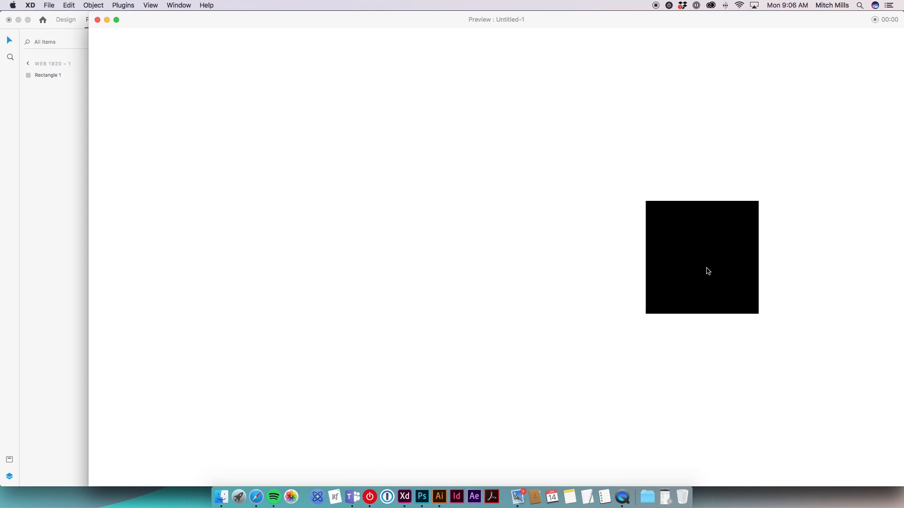
pyautogui.click(315, 271)
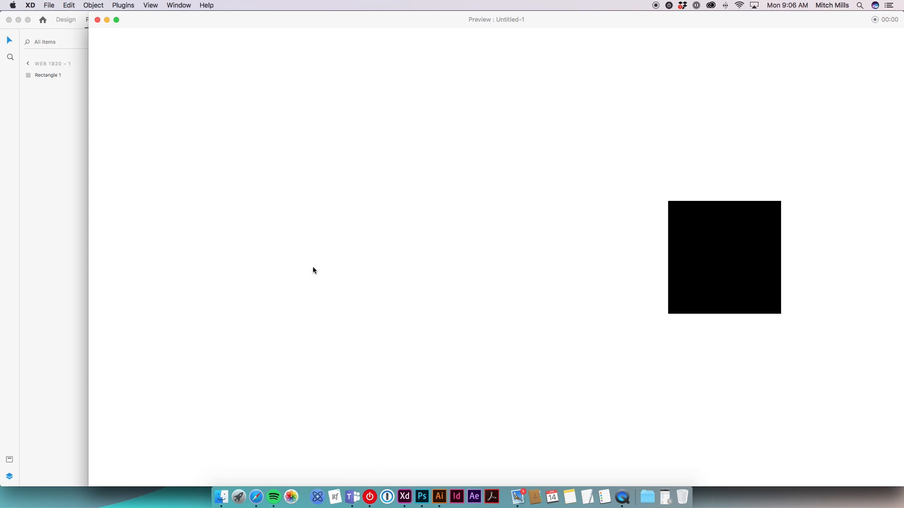
pyautogui.click(98, 20)
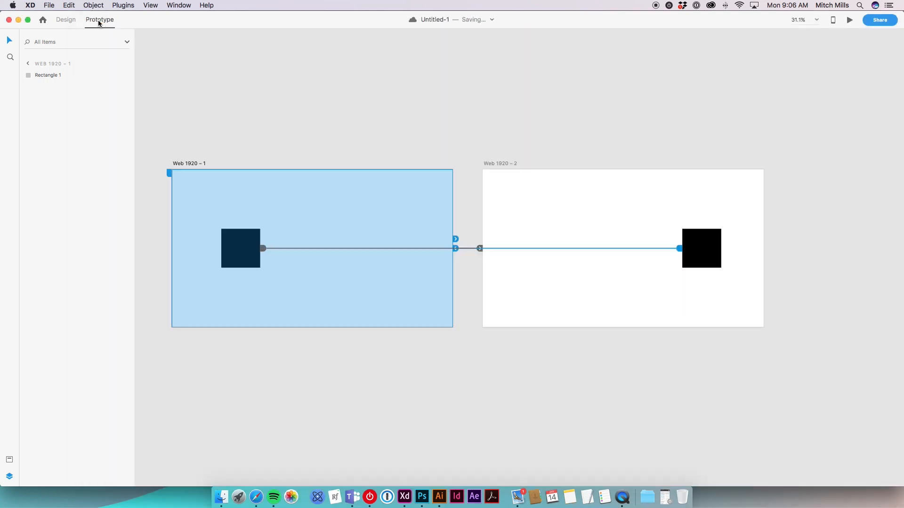
# Set the easing of the link from the Web 1920 – 2 square to Wind Up
pyautogui.click(679, 249)
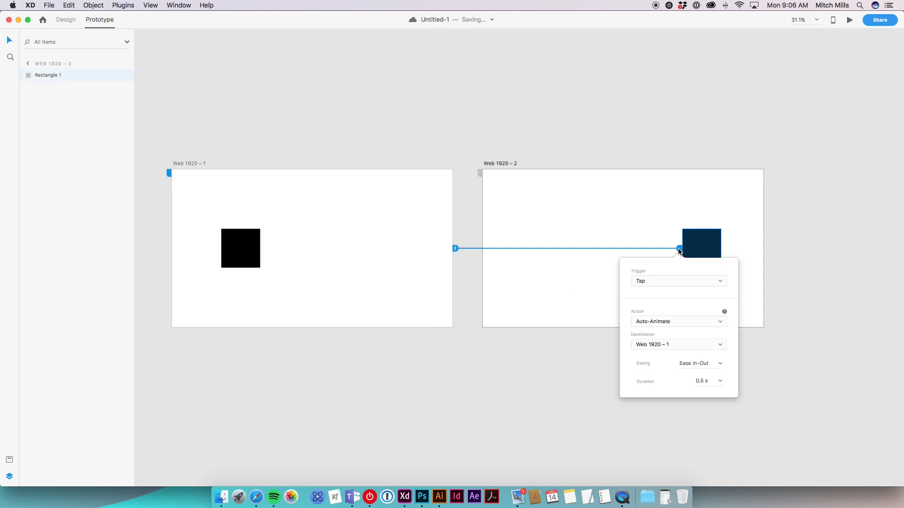
pyautogui.click(722, 365)
pyautogui.click(699, 414)
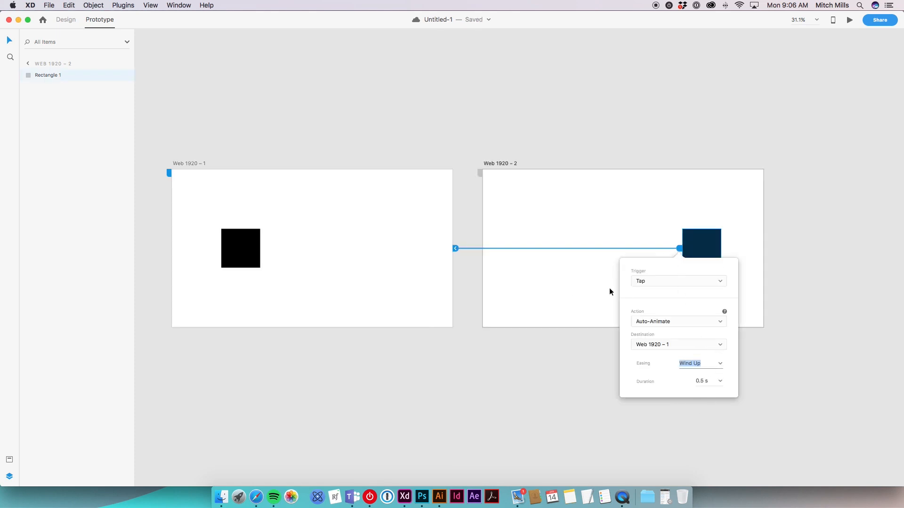
pyautogui.click(568, 292)
# Preview from Web 1920 – 1, compare the Bounce and Wind Up easings by tapping the square repeatedly, and close the preview
pyautogui.click(256, 252)
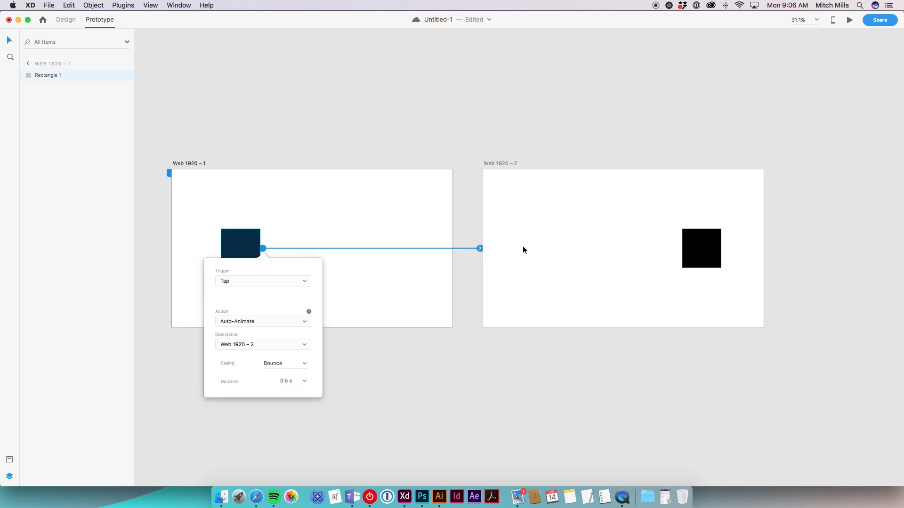
pyautogui.click(850, 20)
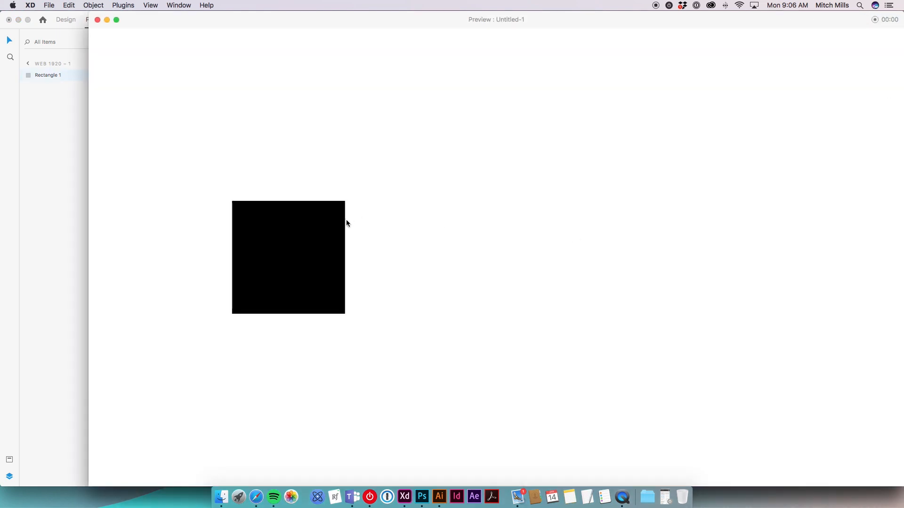
pyautogui.click(337, 233)
pyautogui.click(688, 262)
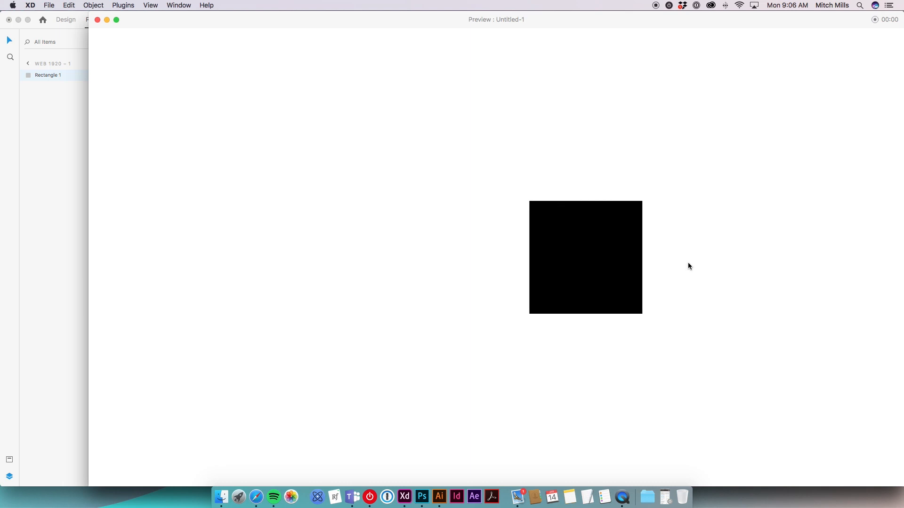
pyautogui.press('Left')
pyautogui.click(322, 257)
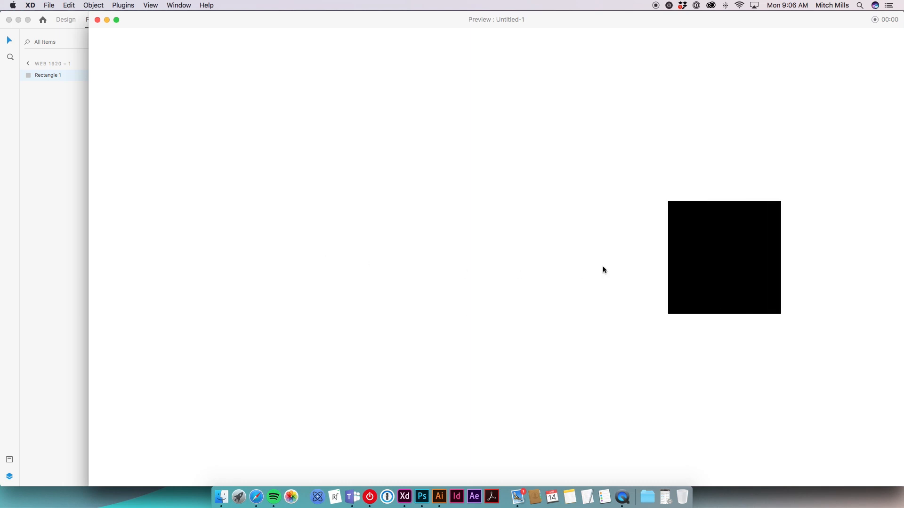
pyautogui.click(702, 259)
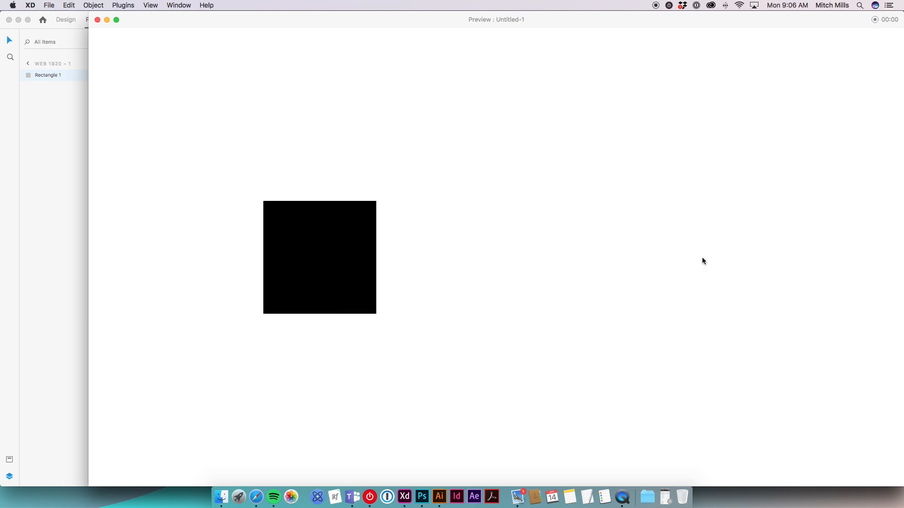
pyautogui.click(96, 21)
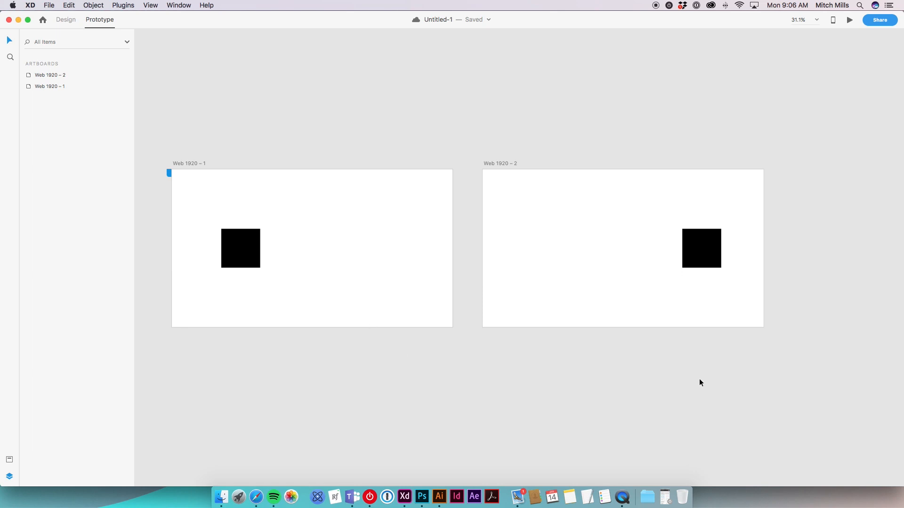
# Switch to Design mode and round the corners of the Web 1920 – 2 square into a full circle with a radius of 133
pyautogui.click(711, 261)
pyautogui.press('super+1')
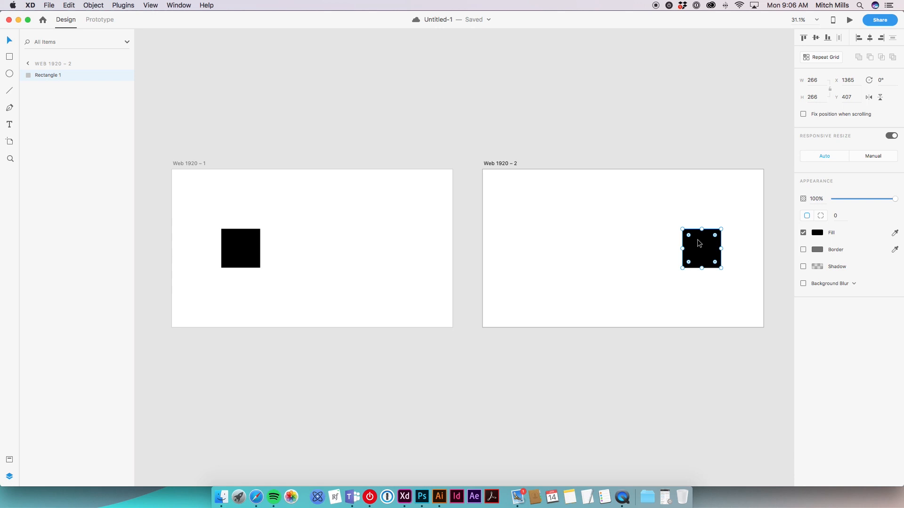
pyautogui.moveTo(689, 236); pyautogui.dragTo(711, 256)
pyautogui.click(658, 366)
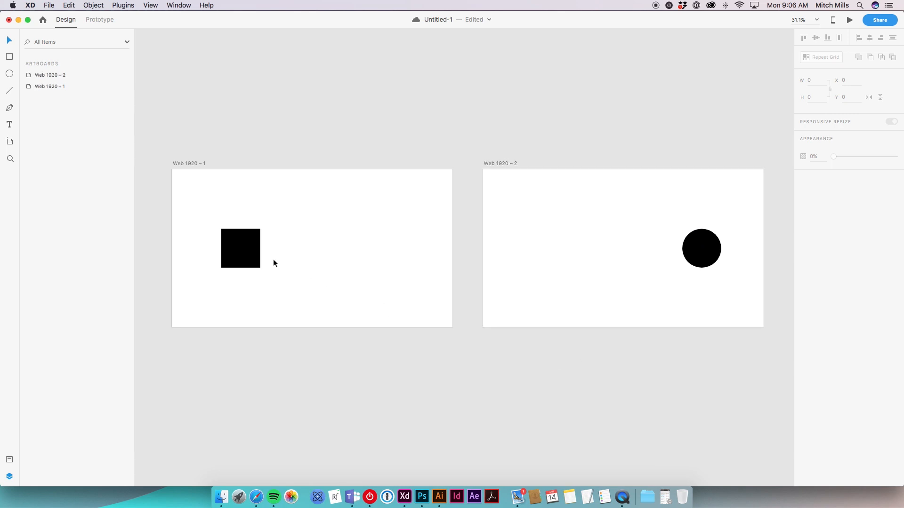
# Preview from Web 1920 – 1, test the morph between square and circle in both directions, and close the preview
pyautogui.click(256, 248)
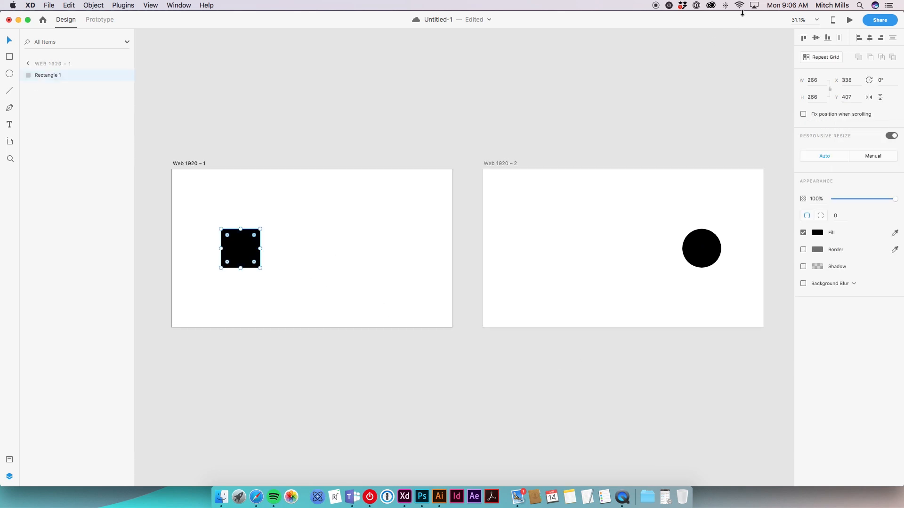
pyautogui.click(850, 20)
pyautogui.click(332, 239)
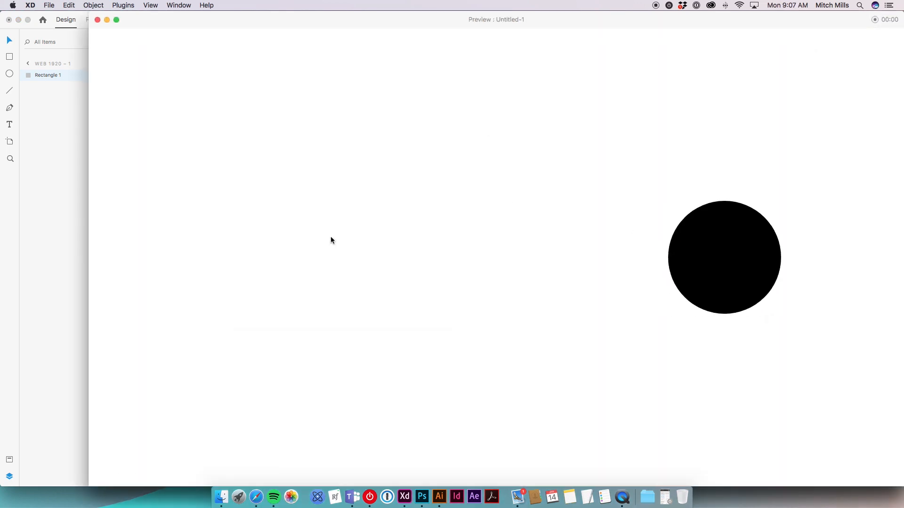
pyautogui.click(704, 260)
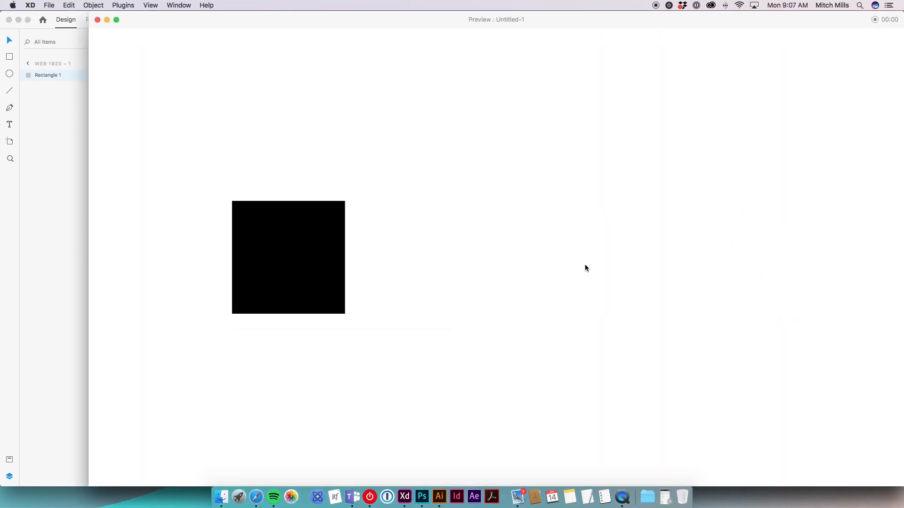
pyautogui.click(318, 254)
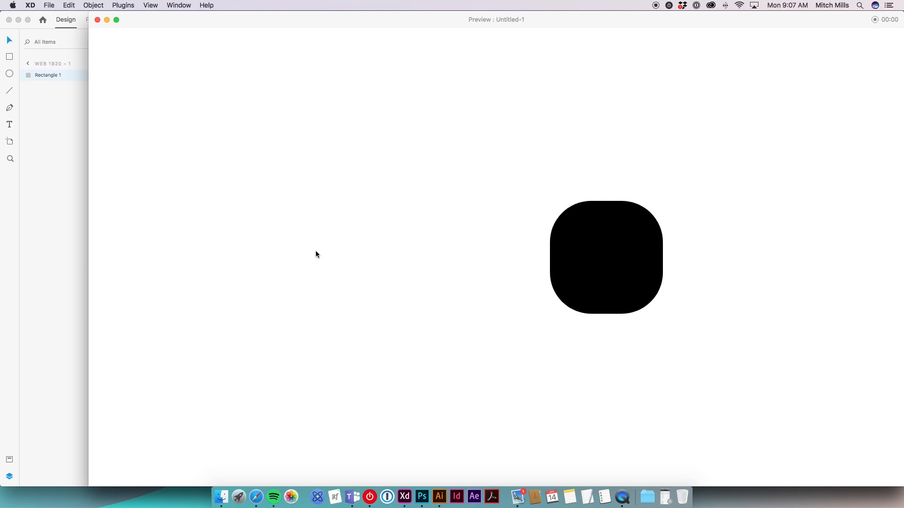
pyautogui.click(97, 20)
# Change the fill of the circle on Web 1920 – 2 to bright red
pyautogui.click(612, 344)
pyautogui.click(697, 269)
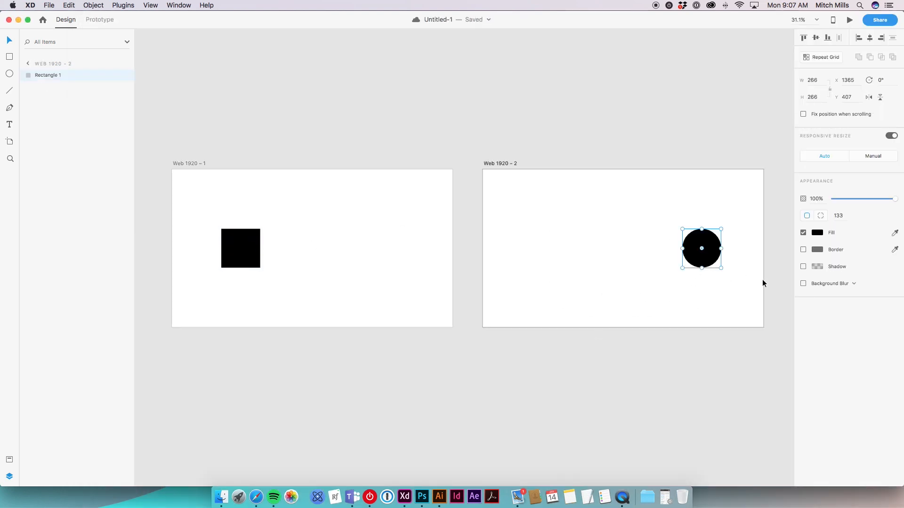
pyautogui.click(819, 233)
pyautogui.moveTo(729, 206); pyautogui.dragTo(787, 178)
pyautogui.click(580, 240)
# Preview from Web 1920 – 1 and test the animated change between the black square and the red circle in both directions
pyautogui.click(234, 255)
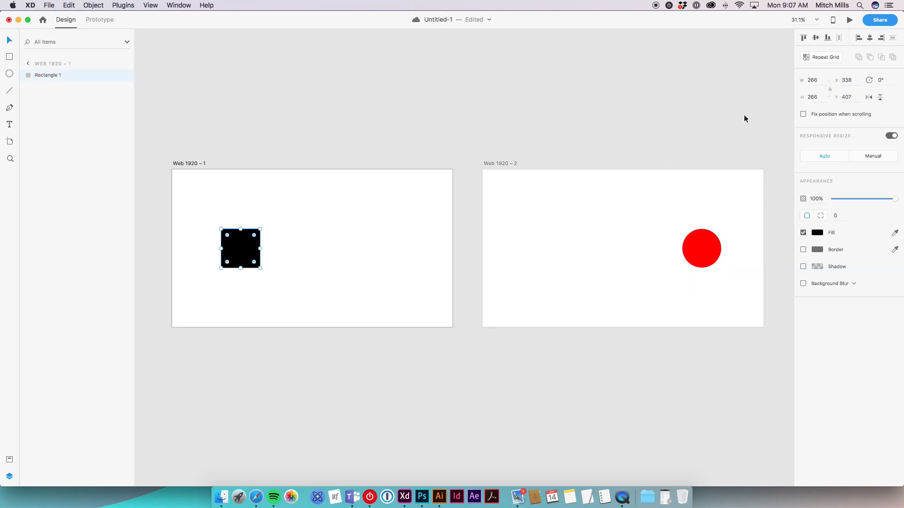
pyautogui.click(850, 19)
pyautogui.click(286, 240)
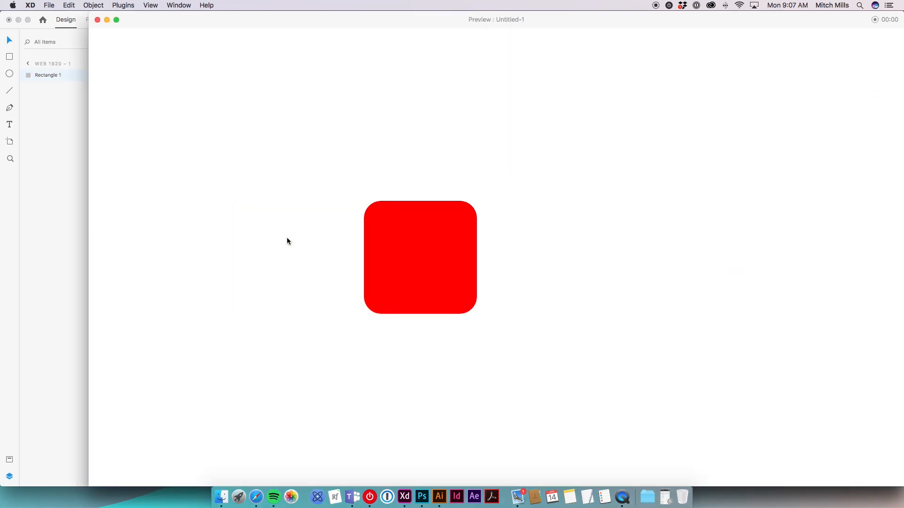
pyautogui.click(756, 266)
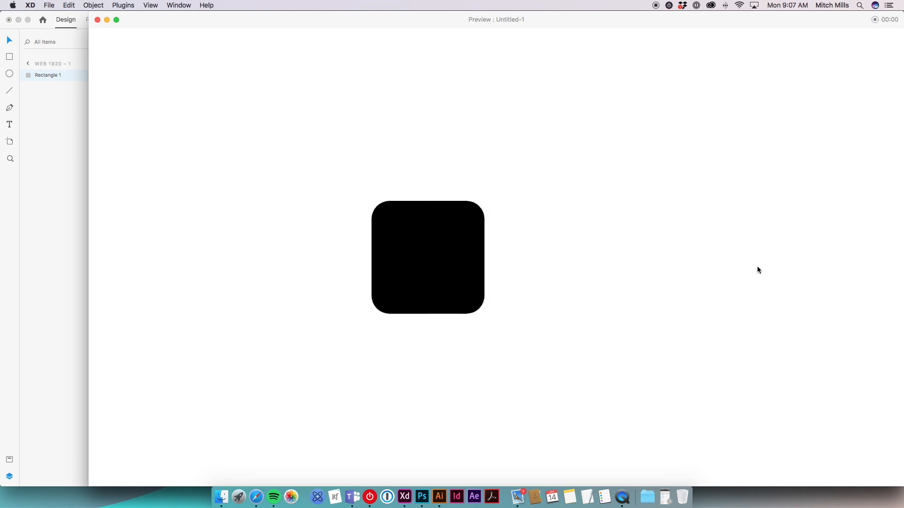
pyautogui.click(315, 271)
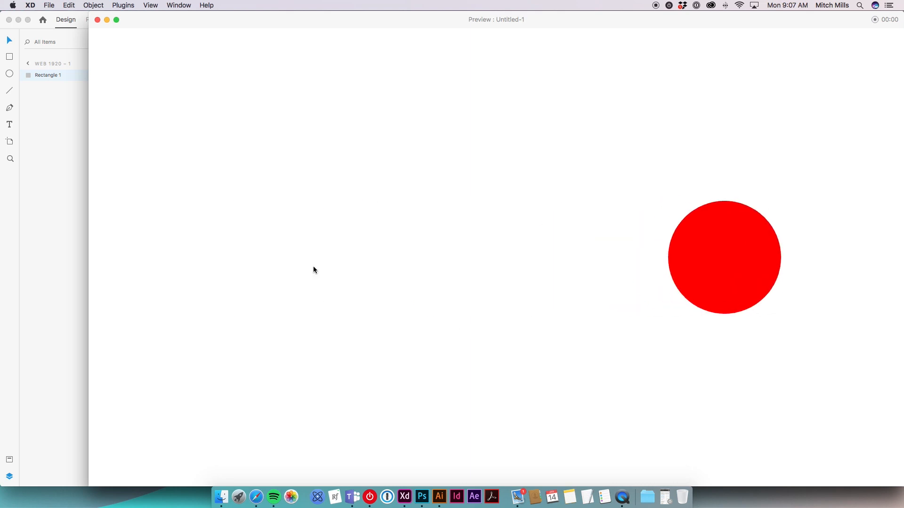
pyautogui.click(717, 281)
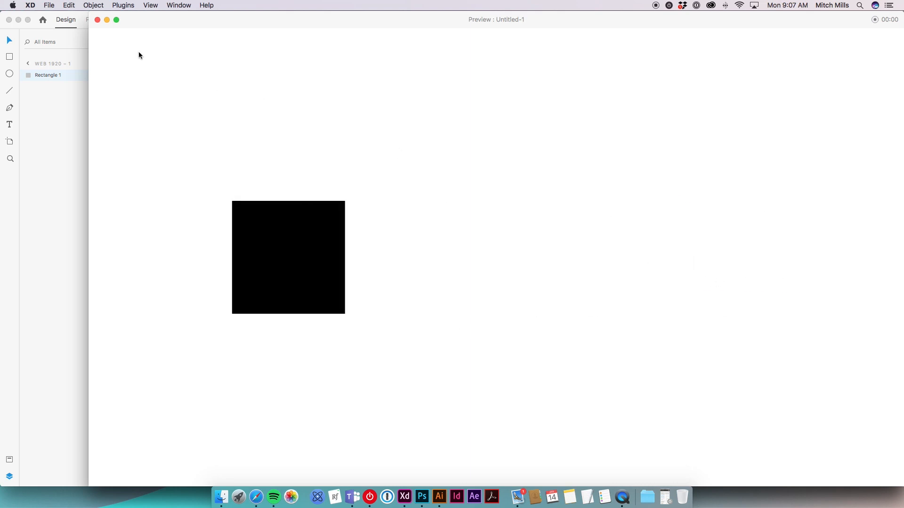
# Close the preview and enlarge the red circle on Web 1920 – 2 to about 602 by 602 around its centre
pyautogui.click(98, 20)
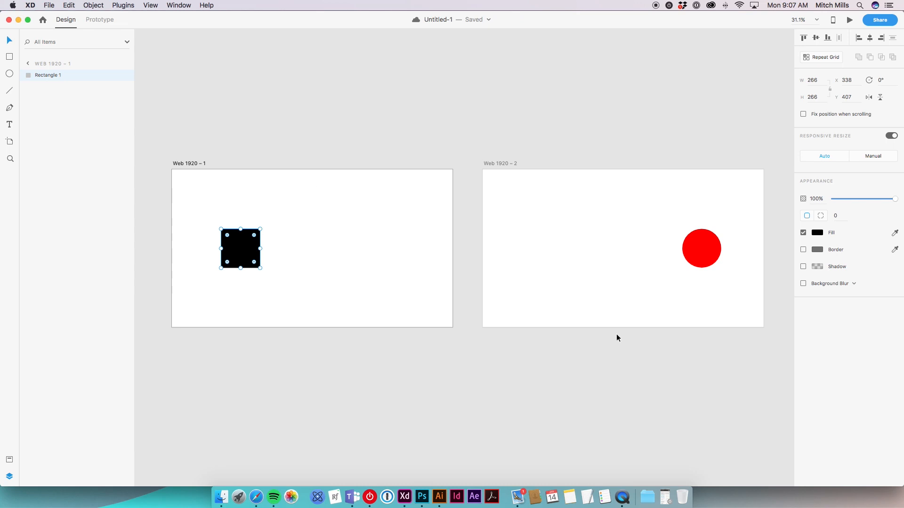
pyautogui.click(700, 259)
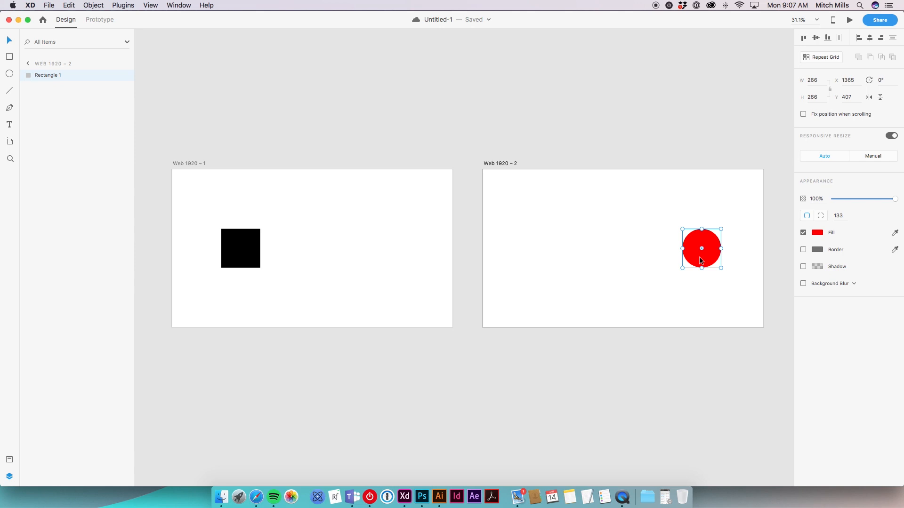
pyautogui.moveTo(703, 267); pyautogui.dragTo(701, 292)
pyautogui.moveTo(677, 224); pyautogui.dragTo(725, 257)
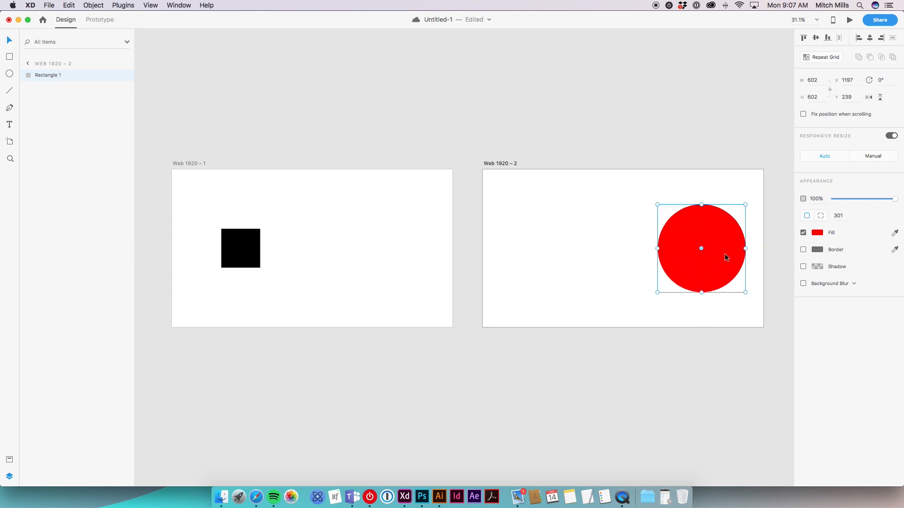
pyautogui.click(551, 288)
# Preview from Web 1920 – 1, test the animated size change in both directions, and close the preview
pyautogui.click(363, 297)
pyautogui.click(850, 21)
pyautogui.click(317, 268)
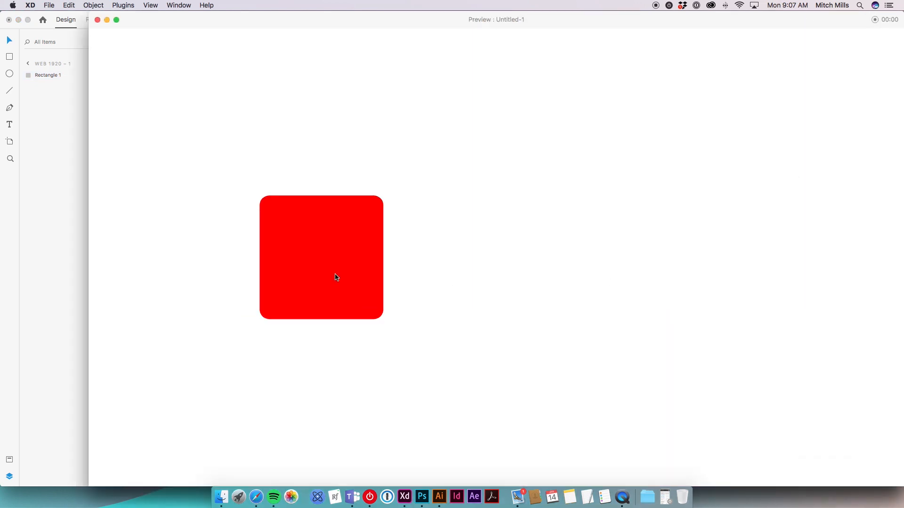
pyautogui.click(695, 248)
pyautogui.click(331, 265)
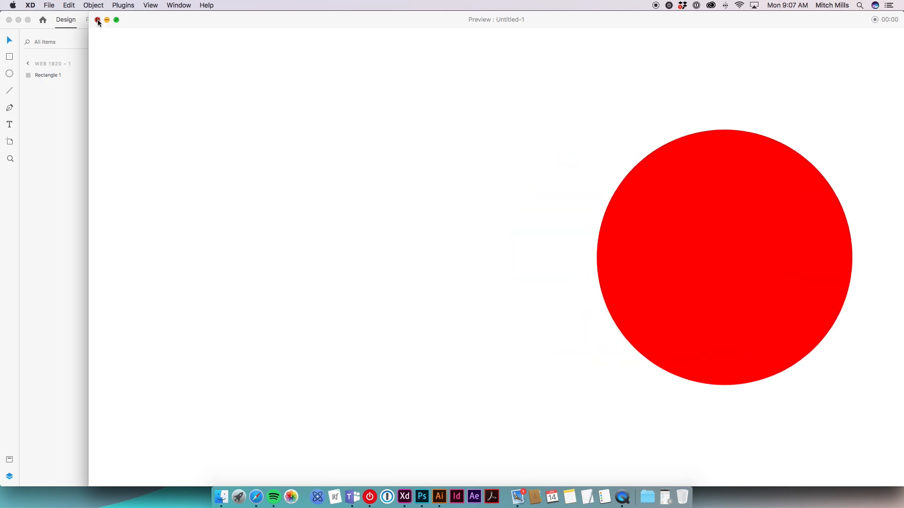
pyautogui.click(97, 20)
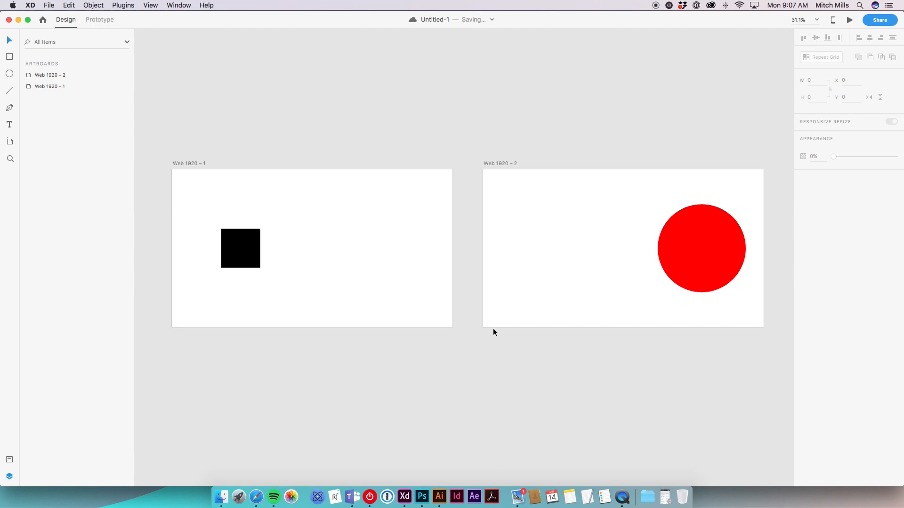
# Delete the Web 1920 – 2 artboard and the black square, leaving Web 1920 – 1 as an empty artboard
pyautogui.scroll(-3, 494, 342)
pyautogui.scroll(-3, 555, 377)
pyautogui.click(626, 182)
pyautogui.press('Delete')
pyautogui.click(313, 182)
pyautogui.press('Delete')
pyautogui.click(505, 121)
pyautogui.press('Delete')
pyautogui.moveTo(341, 159); pyautogui.dragTo(408, 210)
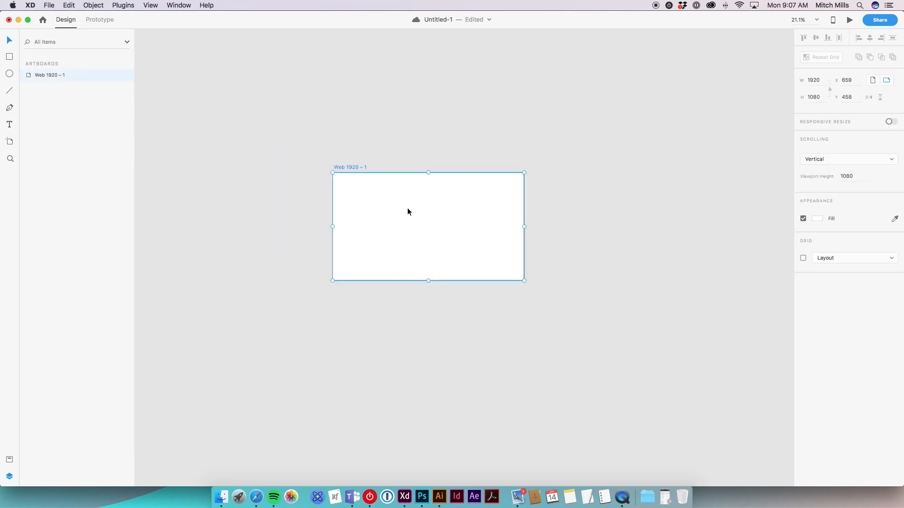
pyautogui.click(408, 212)
# Draw a square about 185 by 185 in the left half of Web 1920 – 1 and fill it black
pyautogui.scroll(2, 406, 209)
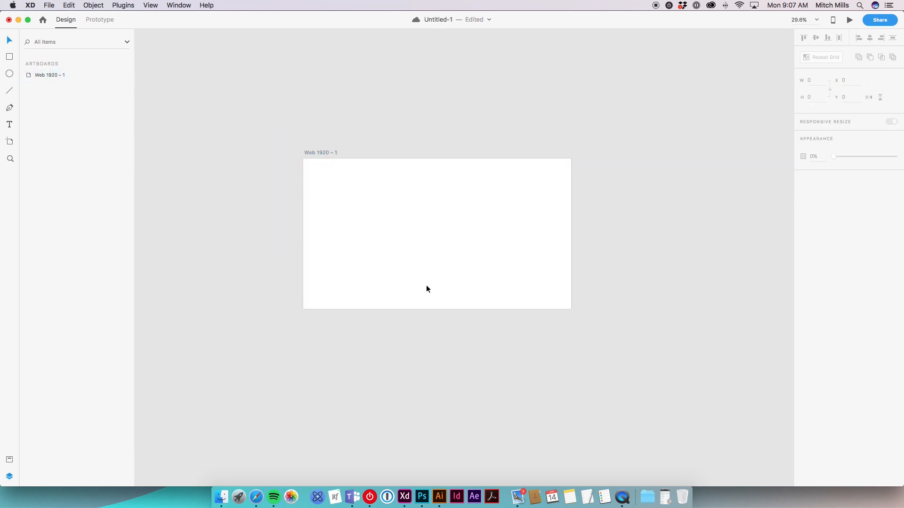
pyautogui.click(10, 57)
pyautogui.scroll(2, 365, 229)
pyautogui.moveTo(336, 204); pyautogui.dragTo(370, 240)
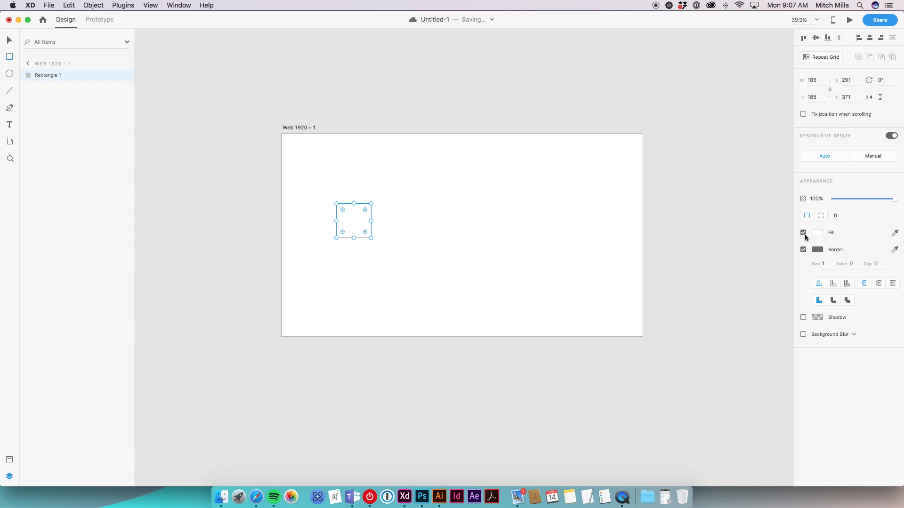
pyautogui.click(817, 233)
pyautogui.moveTo(728, 251); pyautogui.dragTo(691, 268)
pyautogui.click(9, 40)
pyautogui.click(188, 67)
# Draw a long horizontal line below the black square and centre it horizontally on the artboard
pyautogui.click(10, 91)
pyautogui.moveTo(336, 285)
pyautogui.mouseDown()
pyautogui.moveTo(598, 307)
pyautogui.moveTo(575, 308)
pyautogui.mouseUp()
pyautogui.click(870, 39)
pyautogui.click(10, 40)
pyautogui.click(182, 154)
# Draw a small circle about 37 by 37 near the left end of the line as a slider handle
pyautogui.click(10, 74)
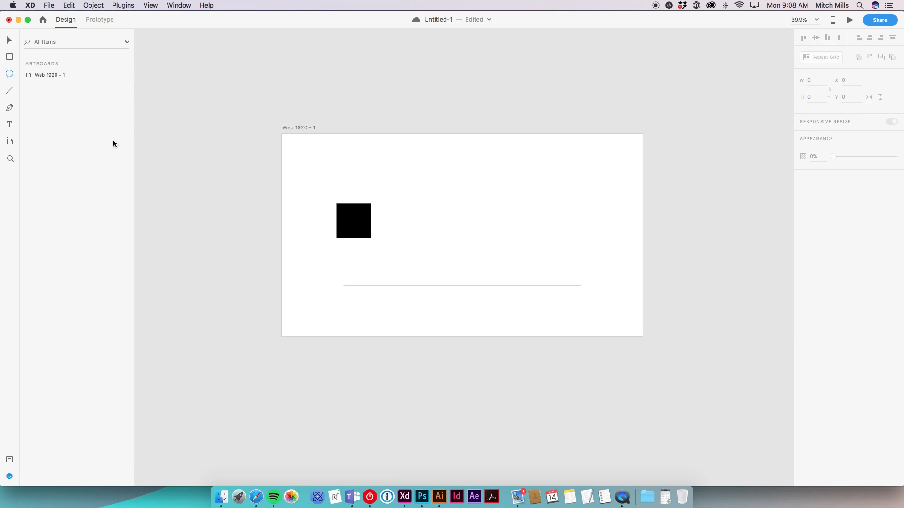
pyautogui.scroll(5, 396, 281)
pyautogui.moveTo(399, 282)
pyautogui.mouseDown()
pyautogui.moveTo(418, 303)
pyautogui.moveTo(289, 296)
pyautogui.mouseUp()
pyautogui.press('v')
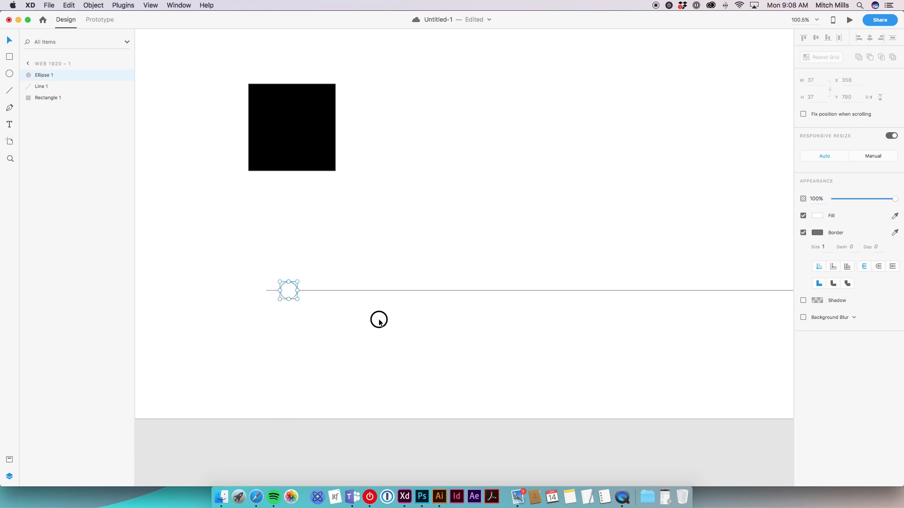
pyautogui.click(379, 321)
pyautogui.scroll(-5, 372, 319)
pyautogui.moveTo(547, 345); pyautogui.dragTo(442, 333)
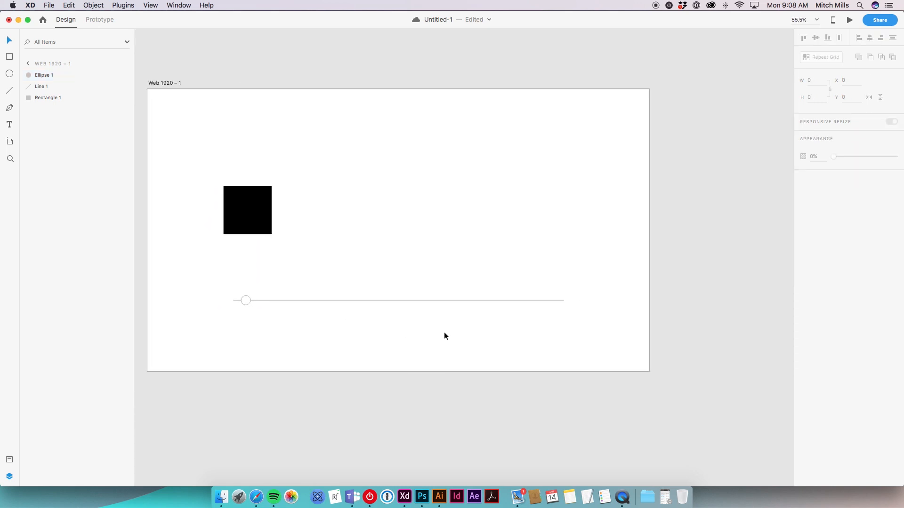
# Duplicate the Web 1920 – 1 artboard and place the copy directly to its right
pyautogui.scroll(-3, 448, 331)
pyautogui.doubleClick(307, 158)
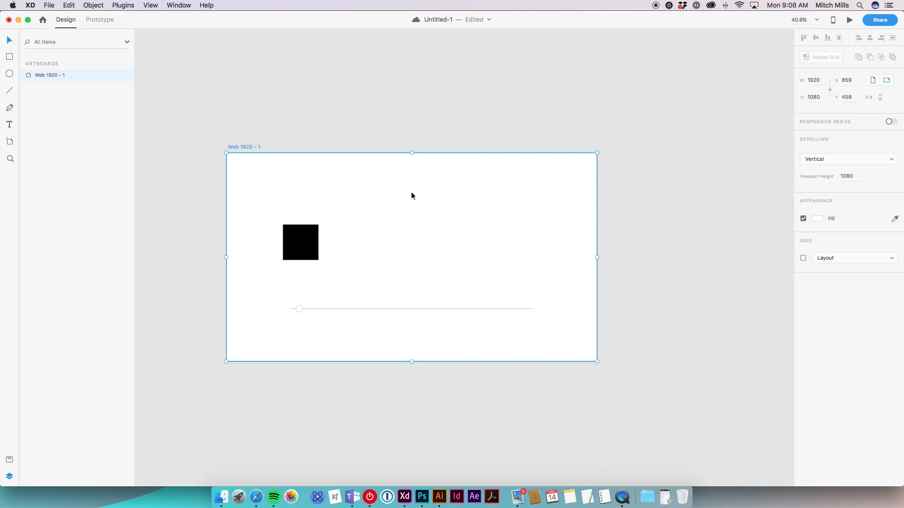
pyautogui.scroll(-2, 301, 158)
pyautogui.moveTo(278, 177); pyautogui.dragTo(605, 181)
pyautogui.click(635, 381)
pyautogui.hscroll(1, 518, 330)
# Compare the layer names of the square, line and ellipse on both artboards
pyautogui.click(297, 239)
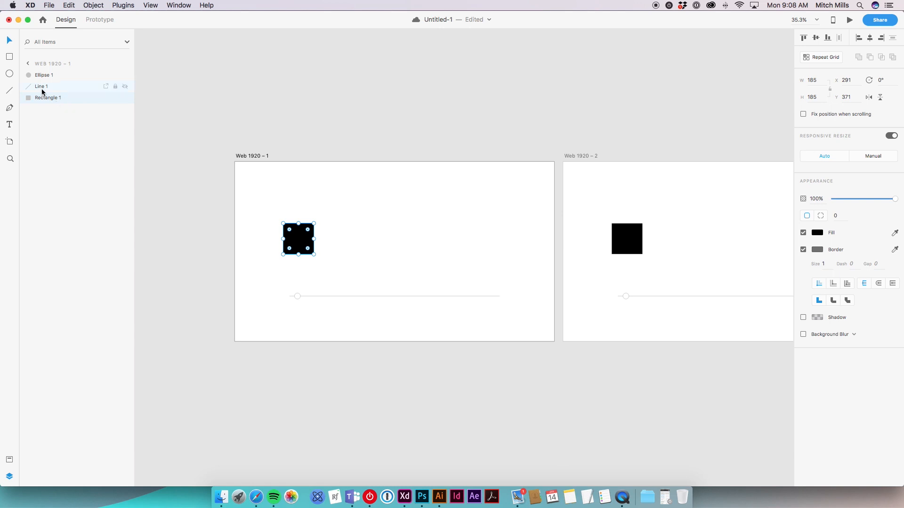
pyautogui.click(63, 136)
pyautogui.click(587, 154)
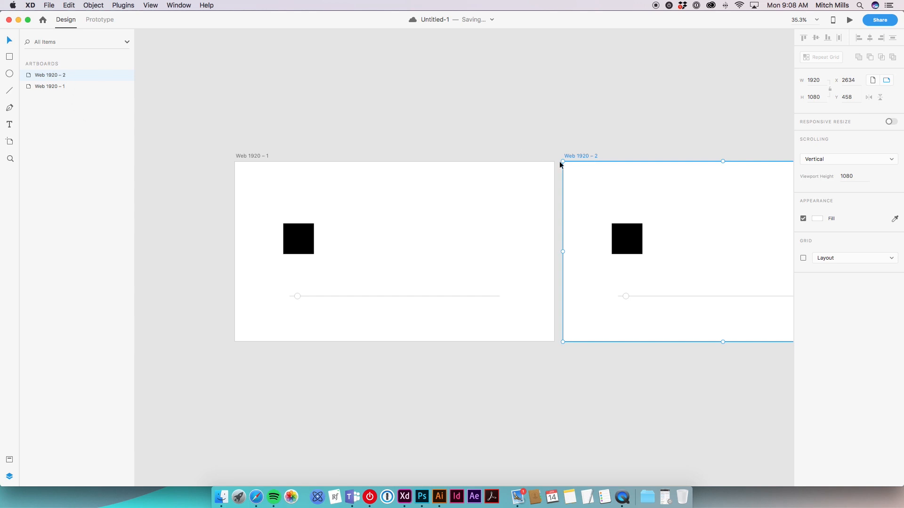
pyautogui.doubleClick(583, 156)
pyautogui.click(41, 78)
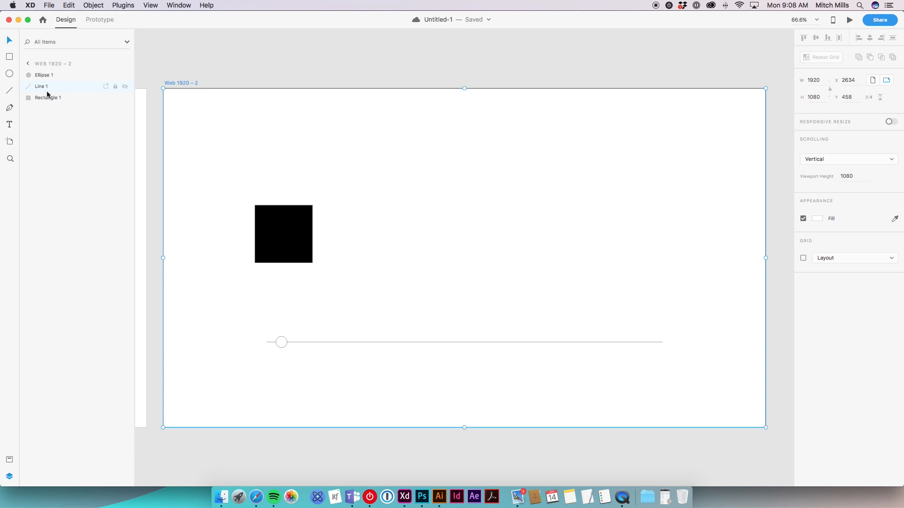
# Move the black square to the right side of Web 1920 – 2 and round its corners into a full circle
pyautogui.scroll(-3, 388, 344)
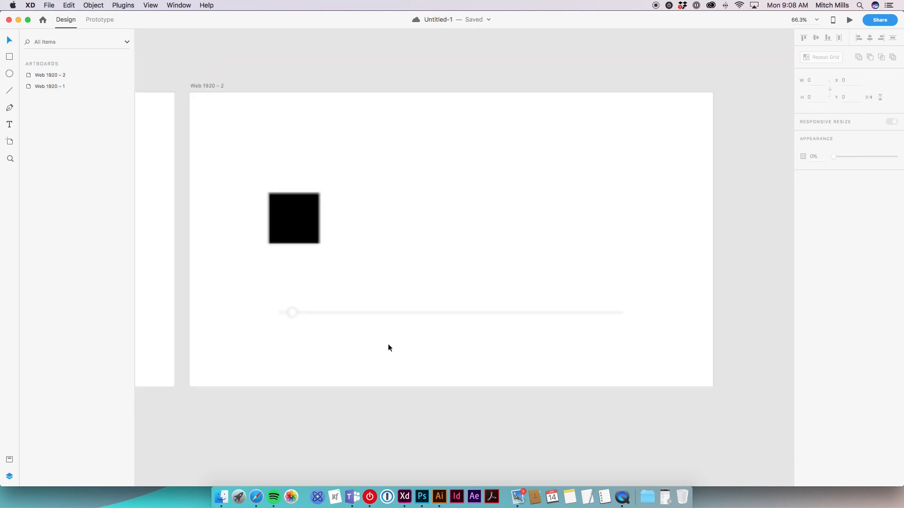
pyautogui.click(306, 234)
pyautogui.moveTo(306, 234); pyautogui.dragTo(594, 242)
pyautogui.moveTo(573, 206); pyautogui.dragTo(586, 224)
pyautogui.click(475, 292)
# Move the slider handle on Web 1920 – 2 along the line to its right end
pyautogui.click(296, 315)
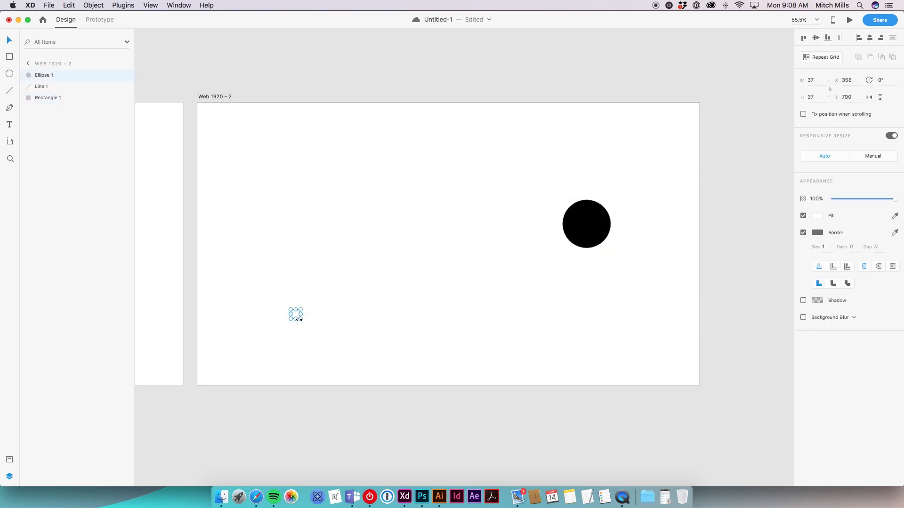
pyautogui.moveTo(297, 315); pyautogui.dragTo(599, 316)
pyautogui.click(589, 342)
pyautogui.scroll(-5, 516, 343)
pyautogui.moveTo(441, 402); pyautogui.dragTo(579, 398)
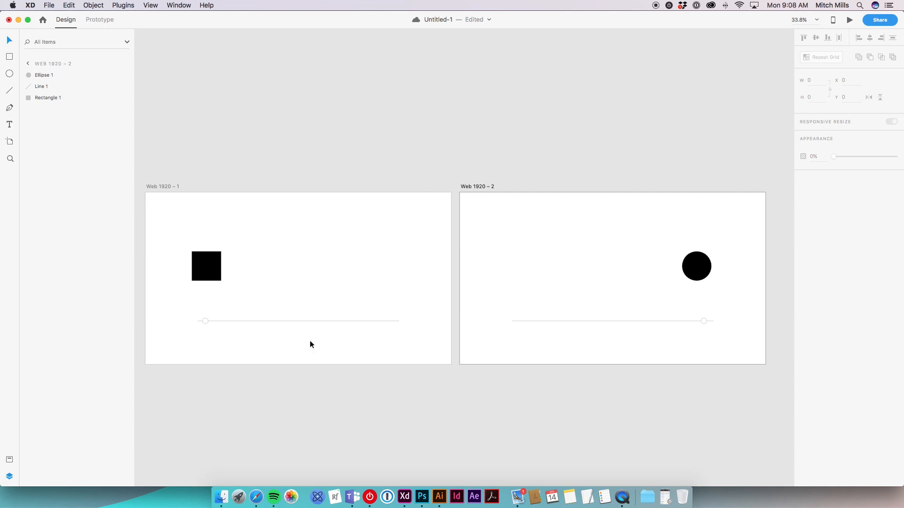
# In Prototype mode, link the slider handle on Web 1920 – 1 to Web 1920 – 2 with a Drag trigger and Auto-Animate
pyautogui.click(172, 187)
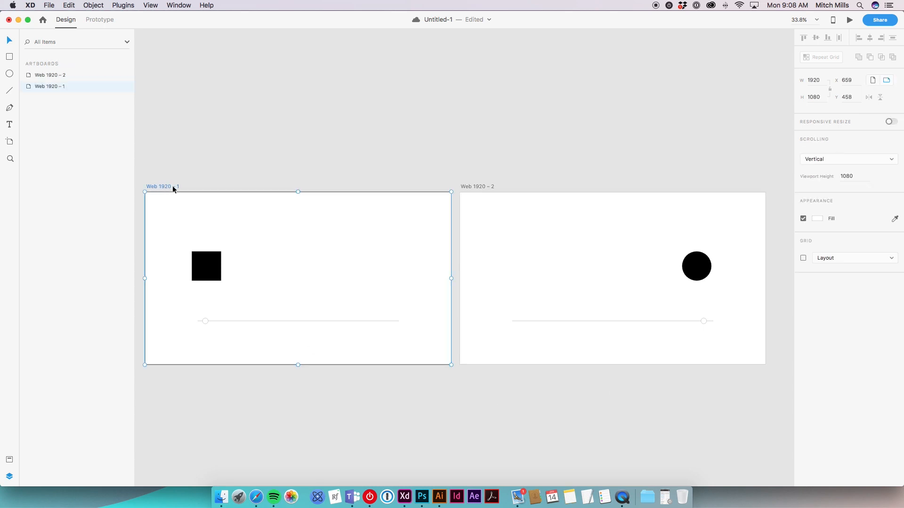
pyautogui.click(99, 19)
pyautogui.click(204, 320)
pyautogui.moveTo(224, 323); pyautogui.dragTo(521, 285)
pyautogui.click(475, 153)
pyautogui.click(473, 160)
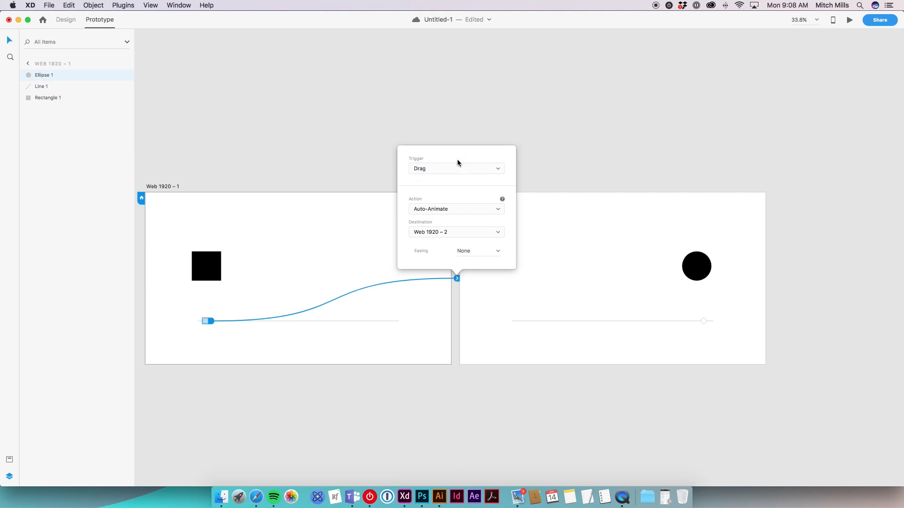
# Try the Transition action on the slider handle's link, and return it to Auto-Animate with the Drag trigger
pyautogui.click(493, 210)
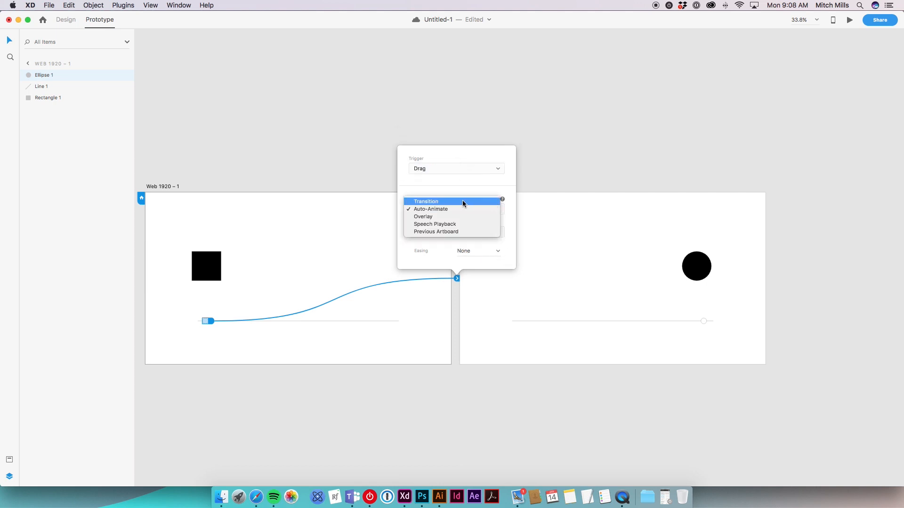
pyautogui.click(465, 200)
pyautogui.click(498, 201)
pyautogui.click(454, 203)
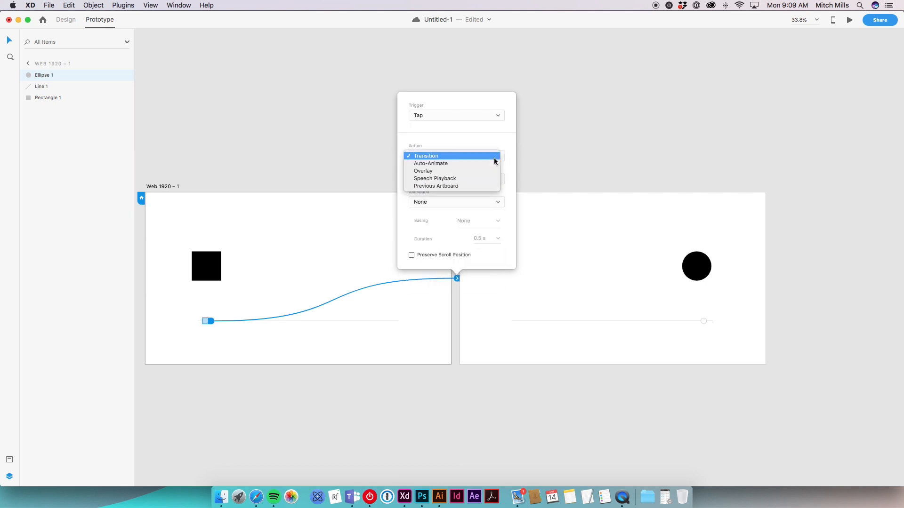
pyautogui.click(497, 157)
pyautogui.click(442, 166)
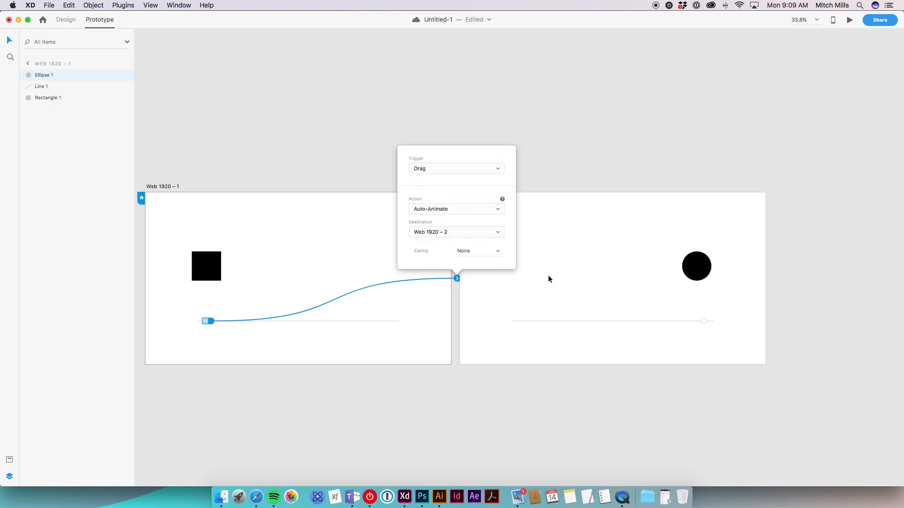
# Link the slider handle on Web 1920 – 2 back to Web 1920 – 1
pyautogui.click(706, 317)
pyautogui.click(704, 321)
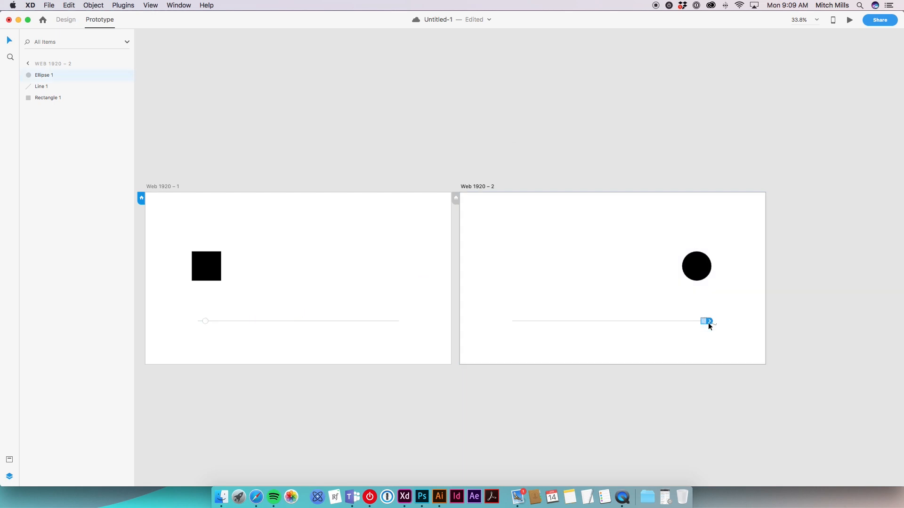
pyautogui.moveTo(708, 321); pyautogui.dragTo(404, 268)
pyautogui.click(595, 160)
# Preview from Web 1920 – 1, test sliding the handle along the line and back, and close the preview
pyautogui.click(166, 187)
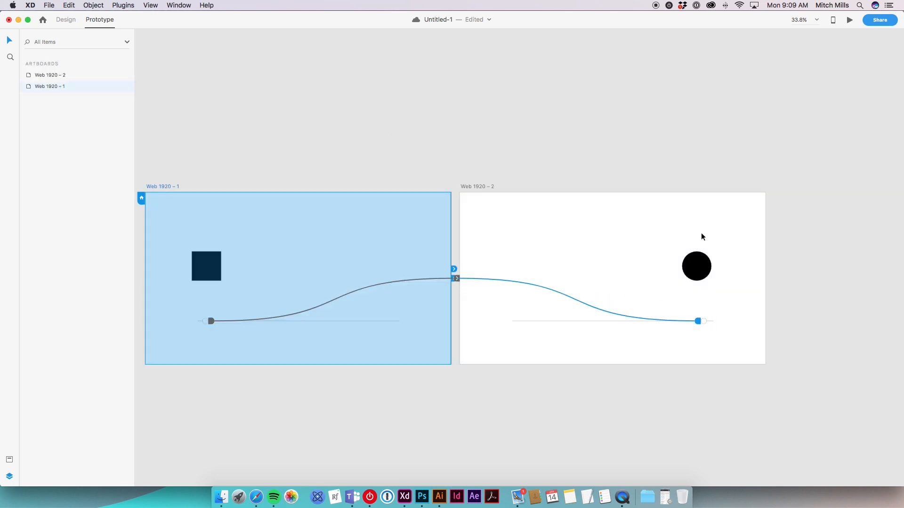
pyautogui.click(849, 20)
pyautogui.moveTo(245, 375); pyautogui.dragTo(195, 368)
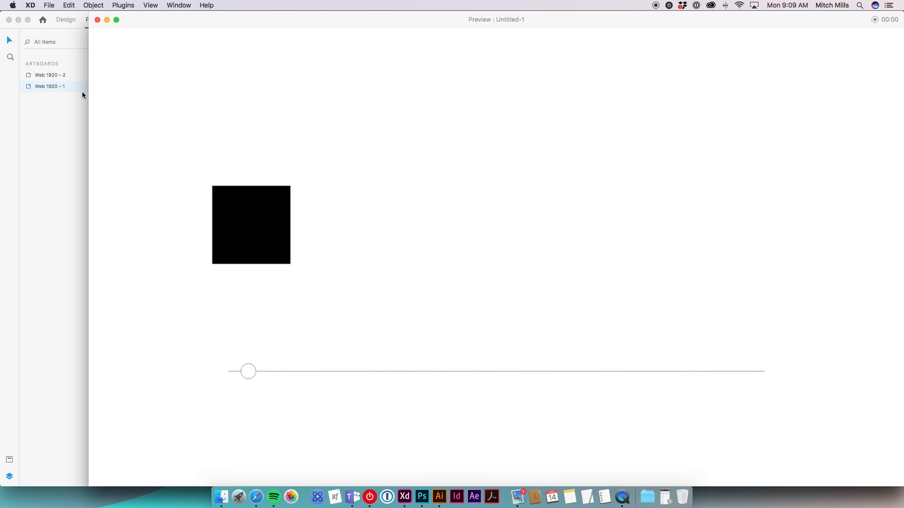
pyautogui.click(97, 20)
# Switch to Design mode and turn the large black circle on Web 1920 – 2 into a bigger rounded square near the artboard's centre
pyautogui.click(657, 269)
pyautogui.click(698, 271)
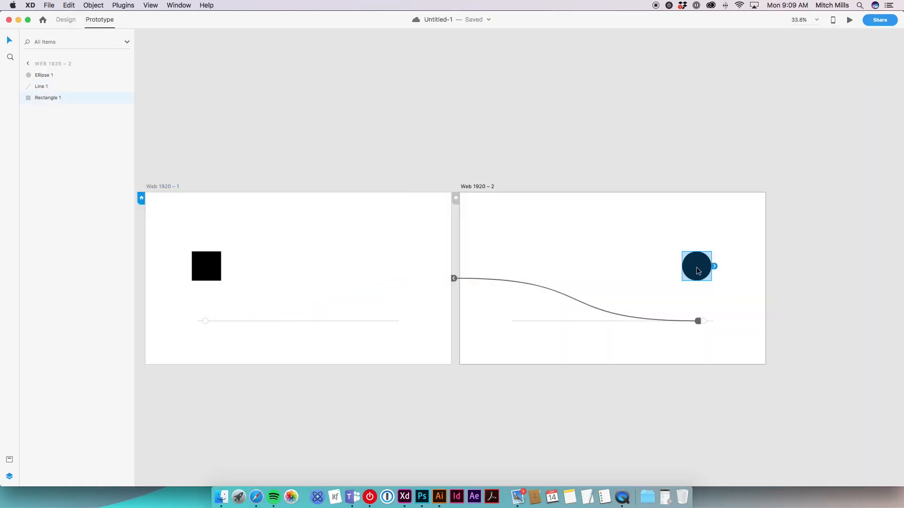
pyautogui.click(66, 20)
pyautogui.moveTo(691, 265); pyautogui.dragTo(611, 243)
# Rotate the black square on Web 1920 – 1, and enlarge and slightly tilt the rounded square on Web 1920 – 2
pyautogui.click(219, 265)
pyautogui.moveTo(211, 271); pyautogui.dragTo(273, 280)
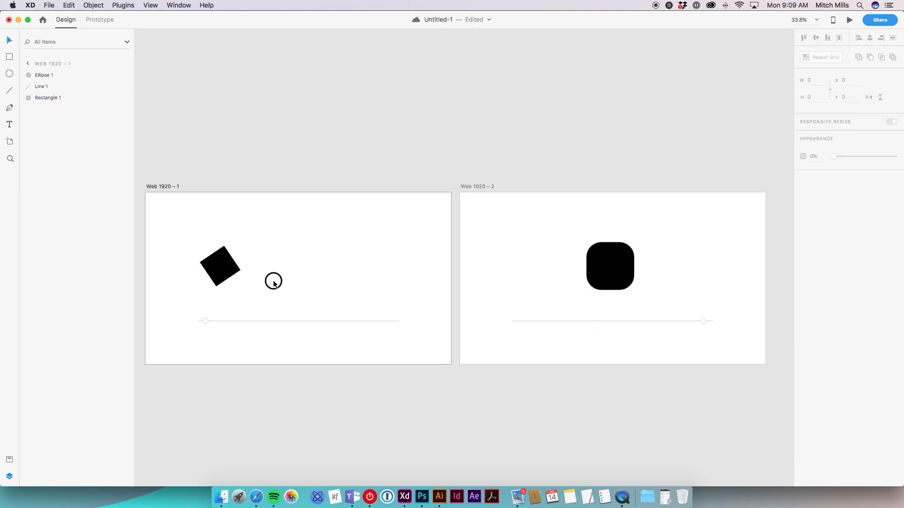
pyautogui.click(597, 269)
pyautogui.moveTo(641, 294); pyautogui.dragTo(539, 212)
pyautogui.moveTo(600, 259); pyautogui.dragTo(641, 228)
pyautogui.click(642, 380)
pyautogui.click(622, 288)
pyautogui.click(640, 417)
# Preview from Web 1920 – 1, test the rotation and size morph with the slider handle, and close the preview
pyautogui.click(172, 187)
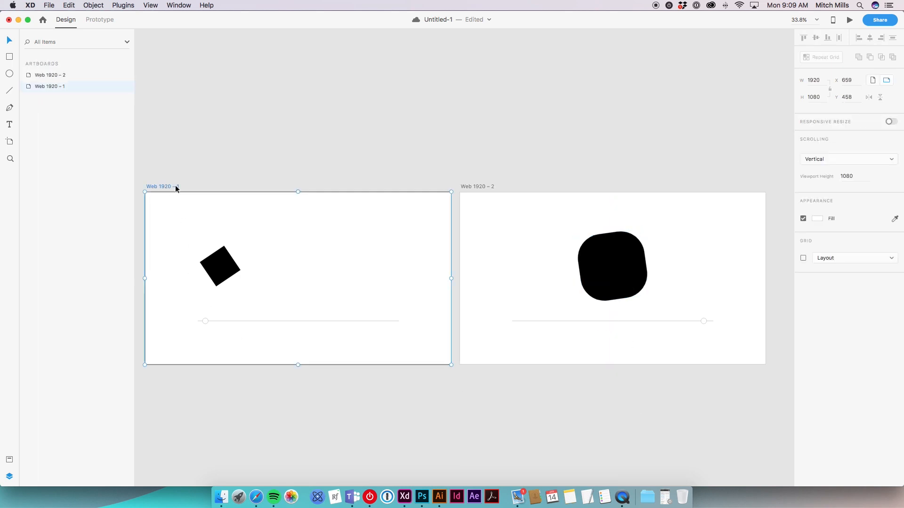
pyautogui.click(850, 21)
pyautogui.moveTo(250, 372); pyautogui.dragTo(842, 405)
pyautogui.moveTo(403, 387); pyautogui.dragTo(247, 376)
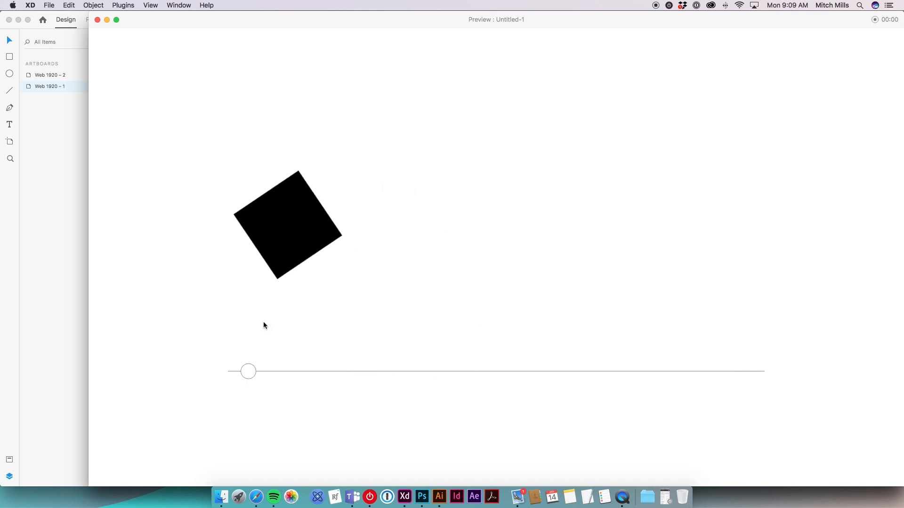
pyautogui.click(97, 20)
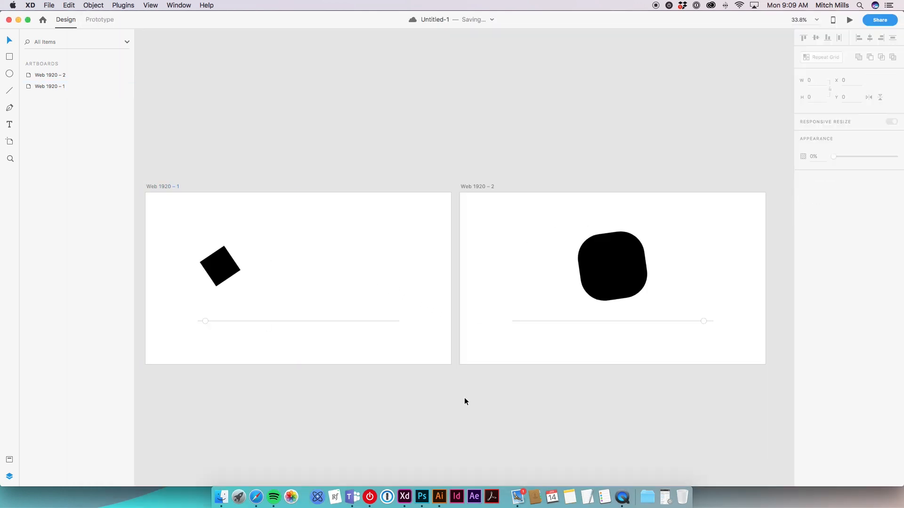
# Delete the Web 1920 – 2 artboard and all the shapes on Web 1920 – 1
pyautogui.scroll(-1, 491, 405)
pyautogui.moveTo(514, 411); pyautogui.dragTo(517, 379)
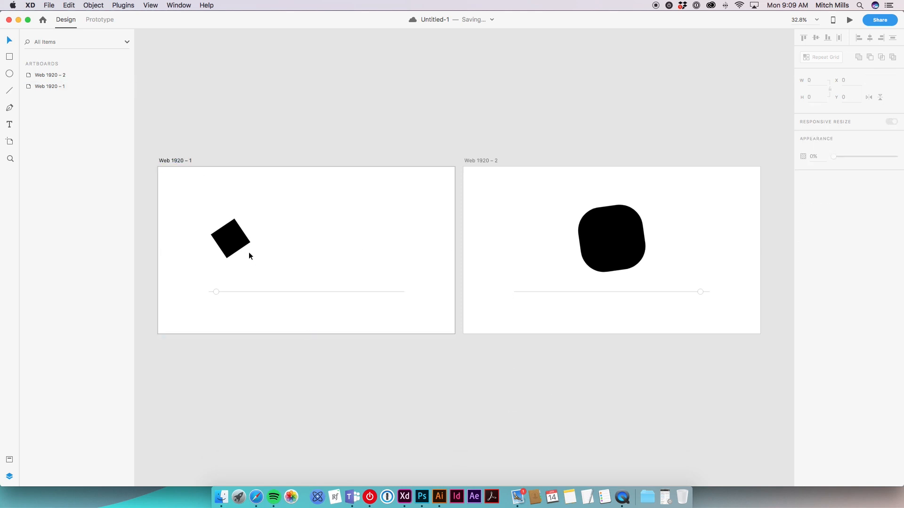
pyautogui.click(236, 240)
pyautogui.moveTo(502, 186); pyautogui.dragTo(647, 306)
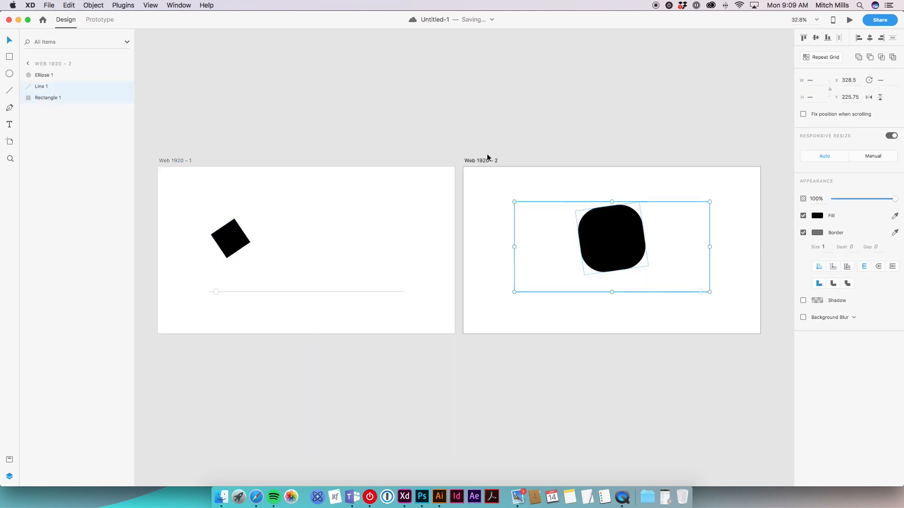
pyautogui.click(488, 160)
pyautogui.press('Delete')
pyautogui.moveTo(193, 216); pyautogui.dragTo(367, 316)
pyautogui.press('Delete')
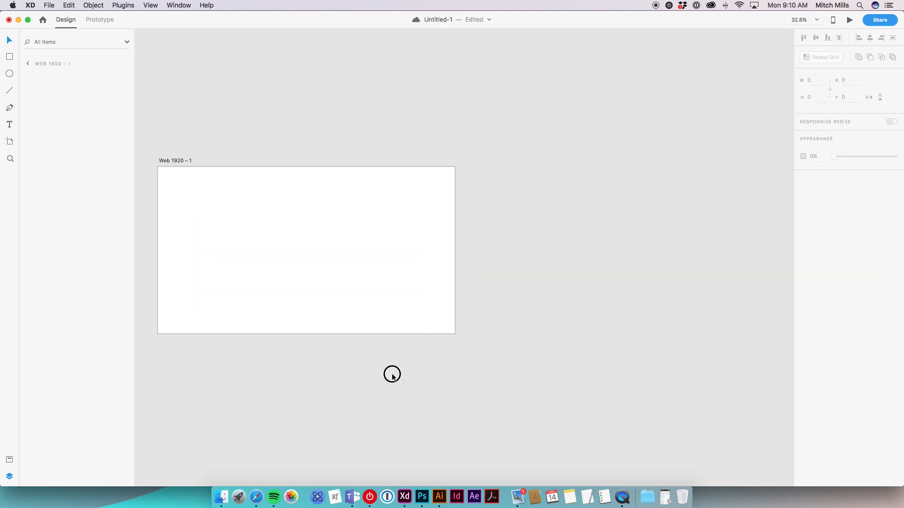
# Draw a 180 by 180 circle near the upper centre of Web 1920 – 1 and fill it with black
pyautogui.moveTo(315, 359); pyautogui.dragTo(452, 358)
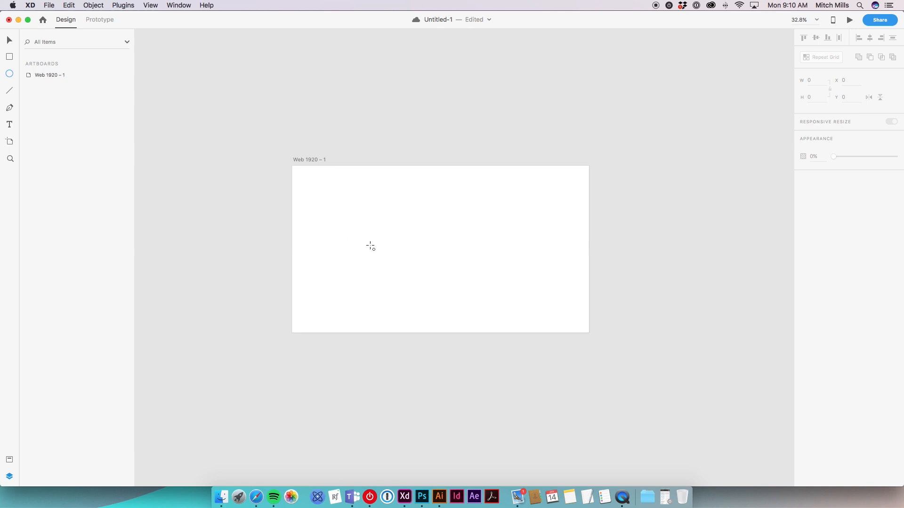
pyautogui.moveTo(440, 210); pyautogui.dragTo(455, 197)
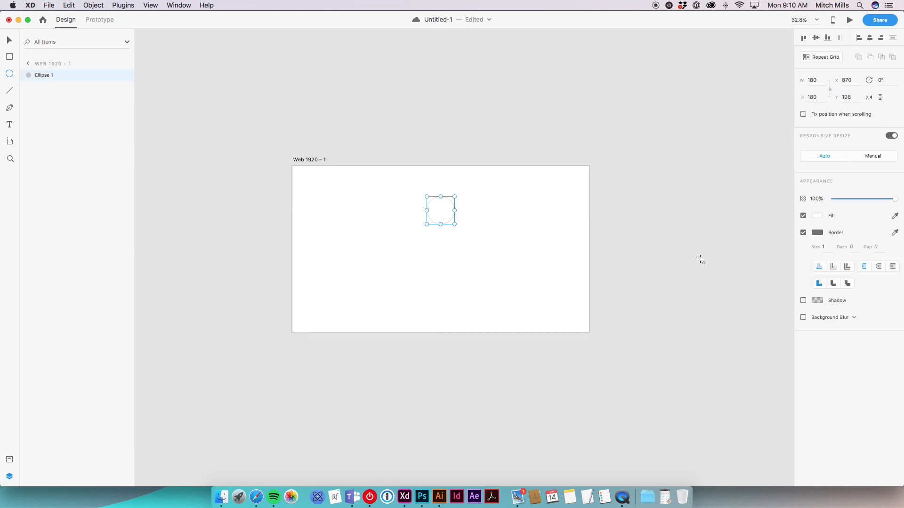
pyautogui.click(821, 216)
pyautogui.moveTo(773, 233); pyautogui.dragTo(701, 246)
pyautogui.click(9, 40)
pyautogui.click(432, 123)
# Duplicate the artboard beside the original as Web 1920 – 2 and move its circle down near the artboard's lower edge
pyautogui.moveTo(308, 160); pyautogui.dragTo(566, 145)
pyautogui.click(617, 327)
pyautogui.hscroll(3, 617, 328)
pyautogui.moveTo(604, 194); pyautogui.dragTo(605, 286)
pyautogui.click(519, 371)
pyautogui.moveTo(519, 371); pyautogui.dragTo(533, 369)
pyautogui.scroll(-1, 458, 352)
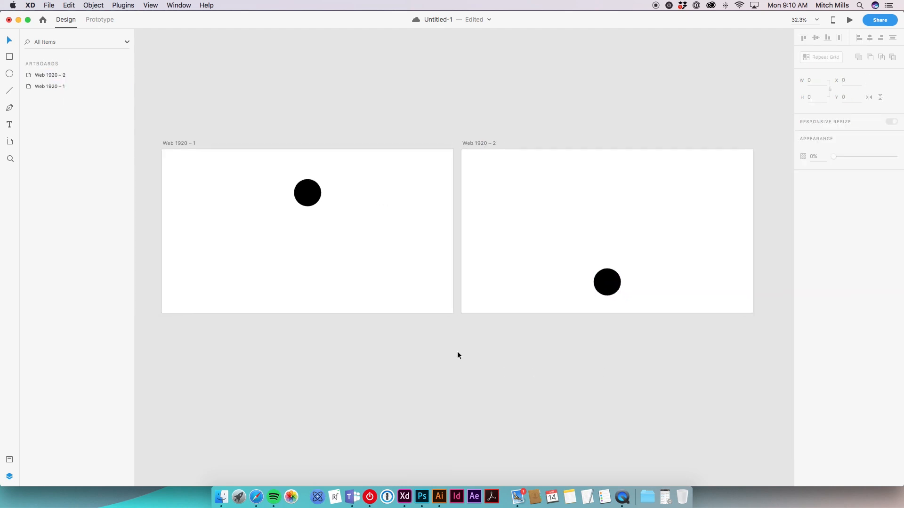
# Link Web 1920 – 1 to Web 1920 – 2 in Prototype mode with a Time trigger, 0 s delay, Auto-Animate, Bounce easing and 0.5 s duration
pyautogui.click(310, 204)
pyautogui.click(172, 144)
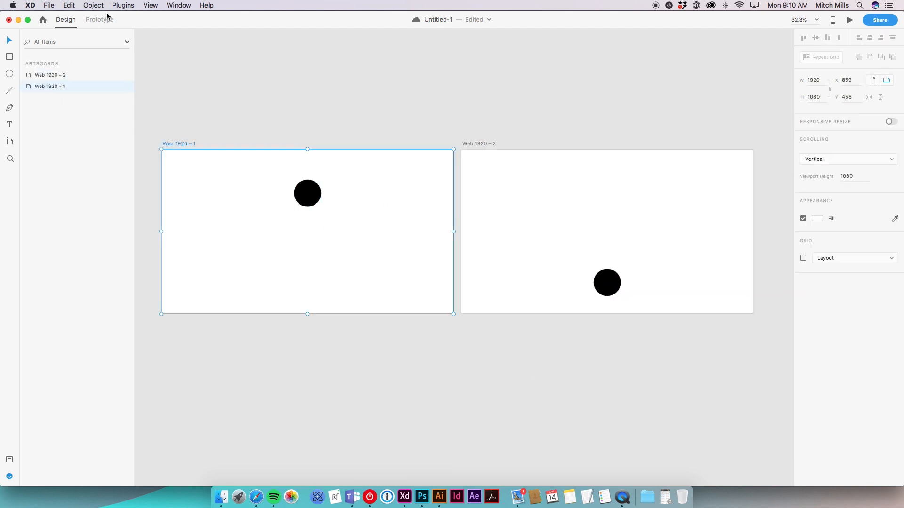
pyautogui.click(99, 19)
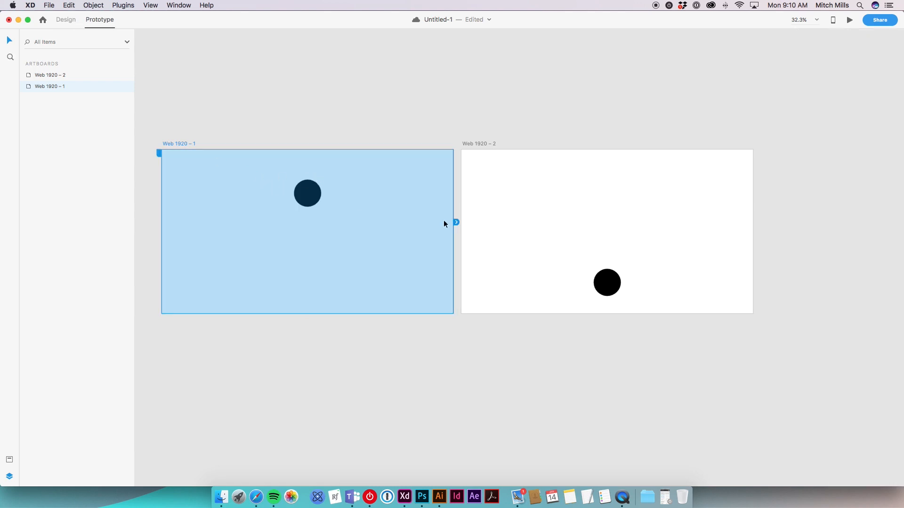
pyautogui.moveTo(456, 223); pyautogui.dragTo(535, 238)
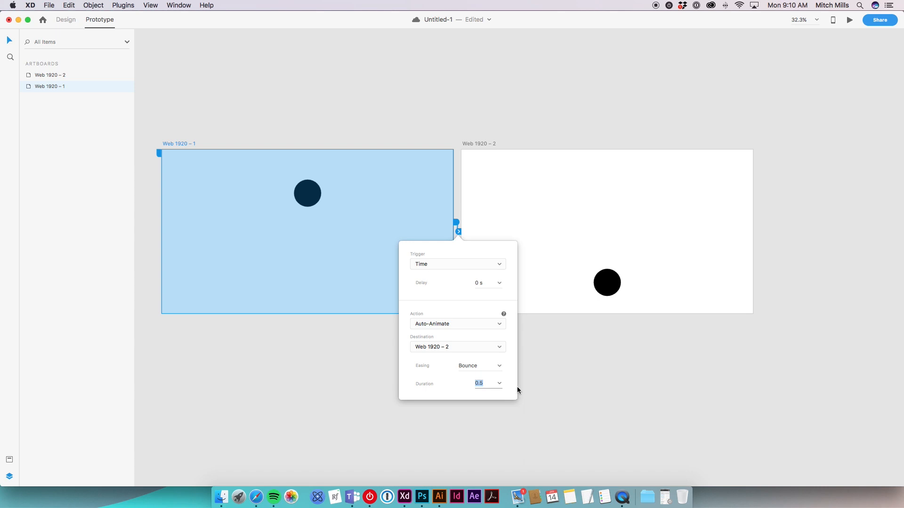
pyautogui.click(550, 376)
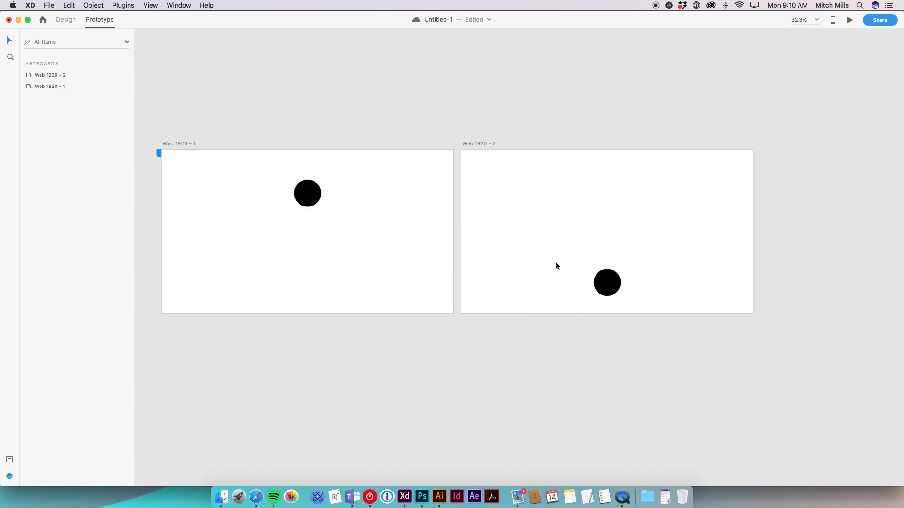
# Link the Web 1920 – 2 artboard back to Web 1920 – 1
pyautogui.click(497, 171)
pyautogui.moveTo(755, 222); pyautogui.dragTo(428, 221)
pyautogui.click(457, 330)
# Preview the bouncing circle animation from Web 1920 – 1 and close the preview
pyautogui.click(179, 143)
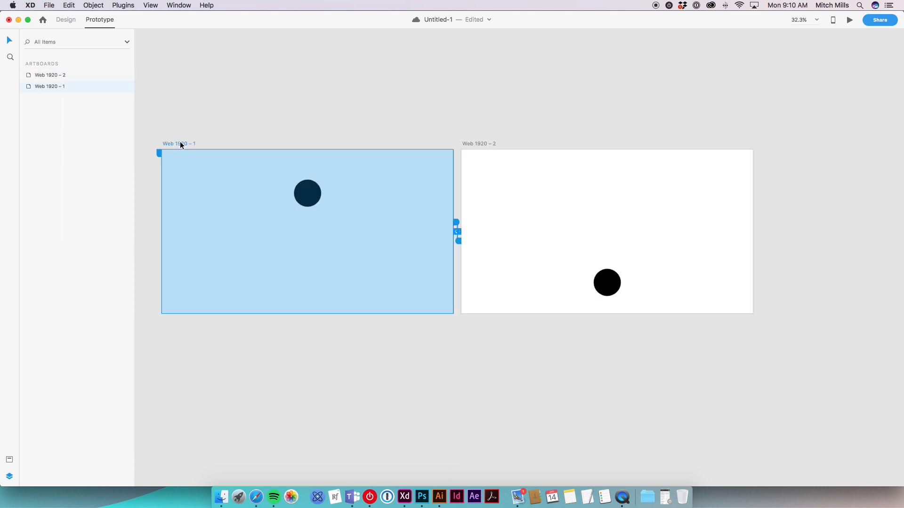
pyautogui.click(847, 20)
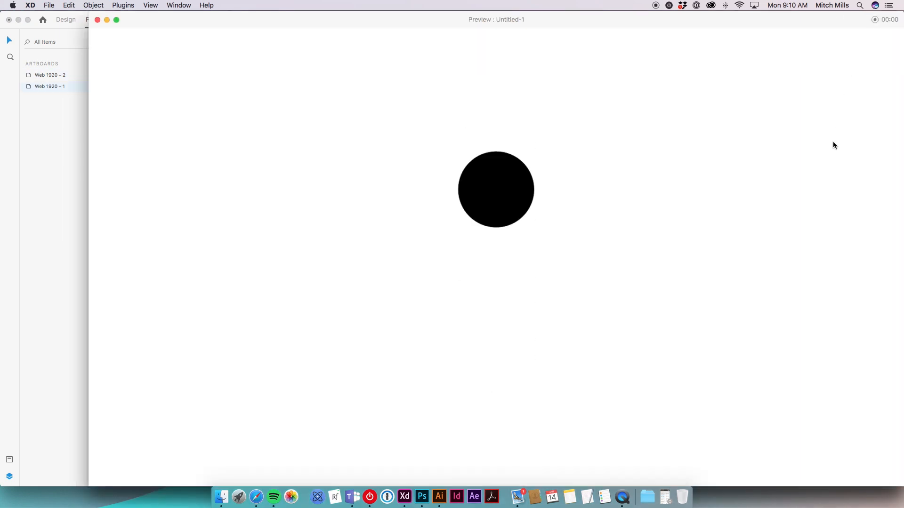
pyautogui.click(97, 19)
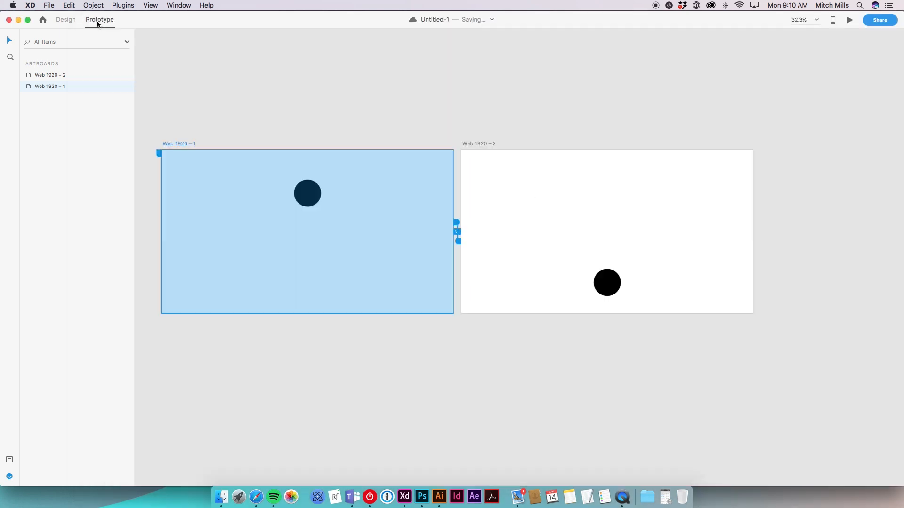
# Set the duration of the transitions in both directions between the two artboards to 2 s
pyautogui.click(436, 249)
pyautogui.click(456, 226)
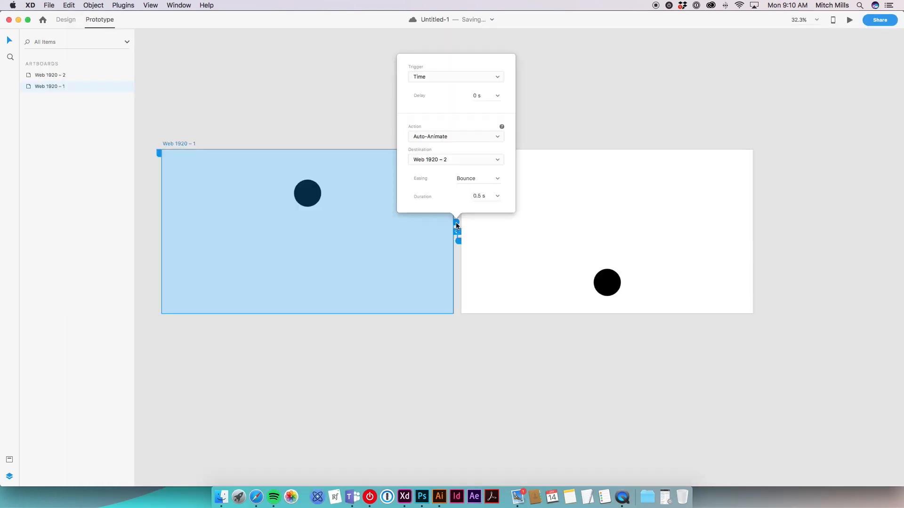
pyautogui.click(488, 195)
pyautogui.write('2')
pyautogui.click(481, 256)
pyautogui.click(455, 239)
pyautogui.click(488, 392)
pyautogui.write('2')
pyautogui.click(622, 366)
# Preview the slower bounce from Web 1920 – 1 and close the preview
pyautogui.click(175, 144)
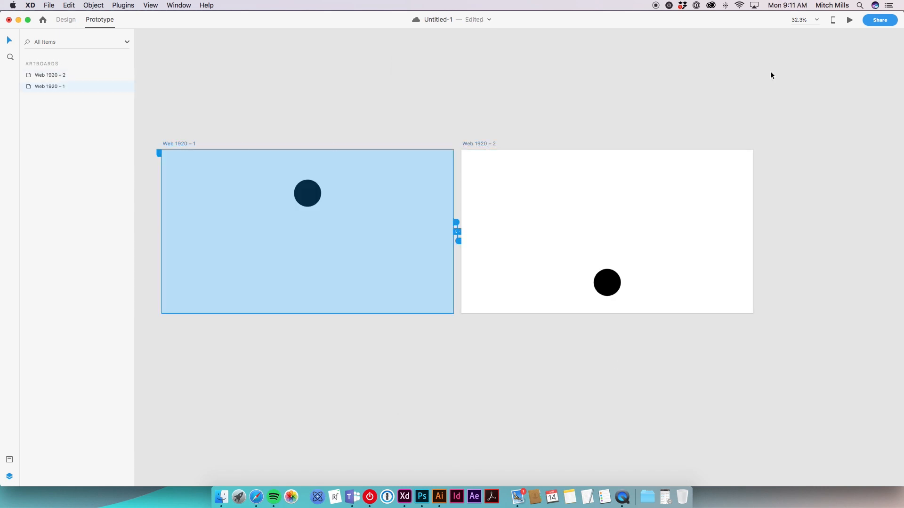
pyautogui.click(848, 20)
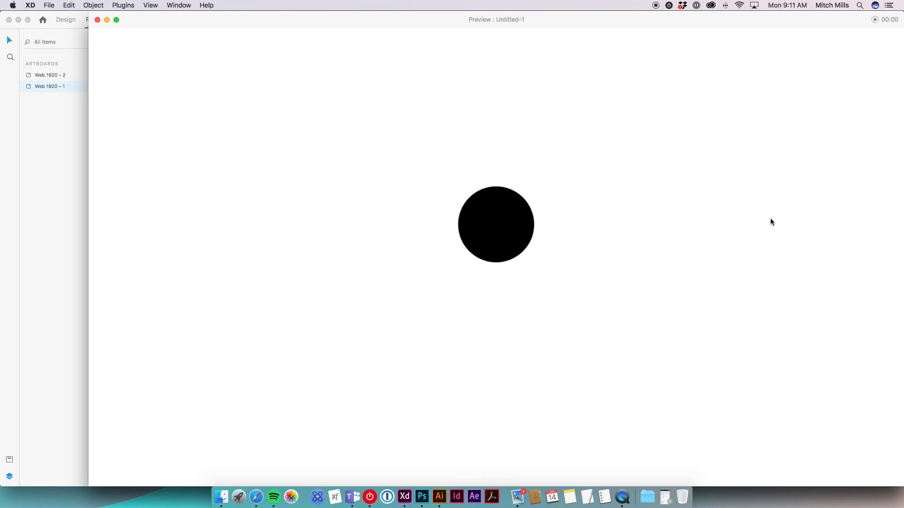
pyautogui.click(97, 20)
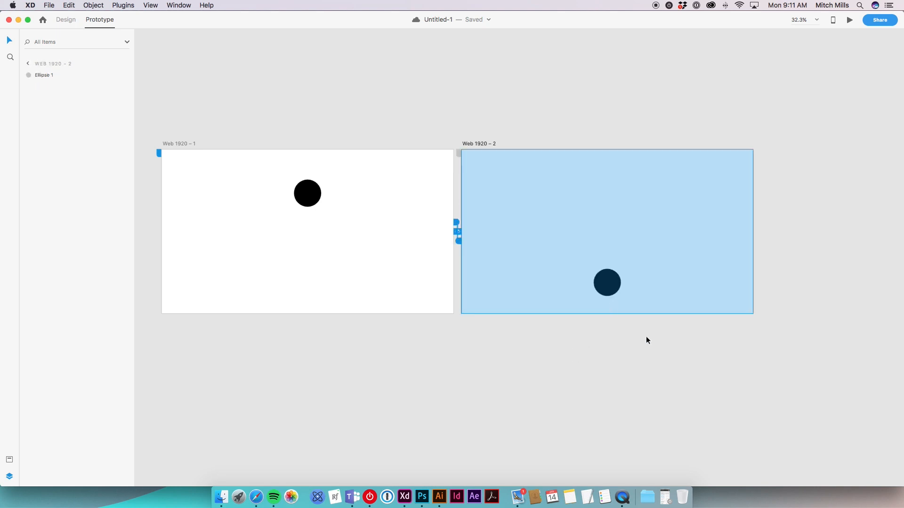
# Delete the Web 1920 – 2 artboard
pyautogui.click(485, 143)
pyautogui.press('BackSpace')
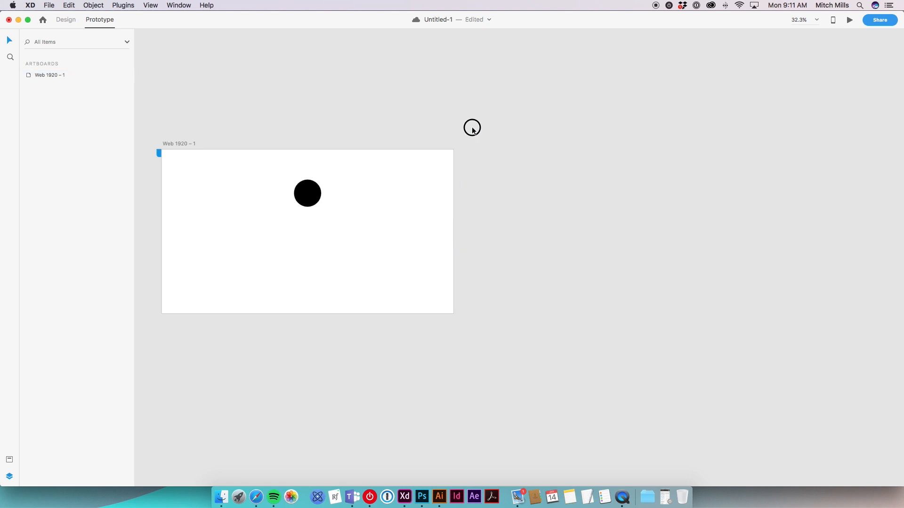
pyautogui.click(288, 150)
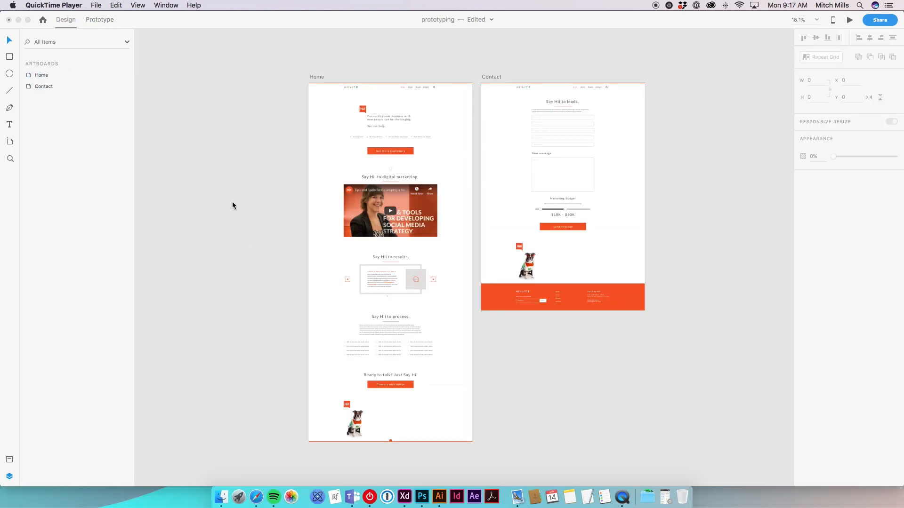
# Switch to the prototyping document, examine the top of the Home artboard, and expand Group 433 to review its layers
pyautogui.click(271, 159)
pyautogui.moveTo(303, 124); pyautogui.dragTo(253, 184)
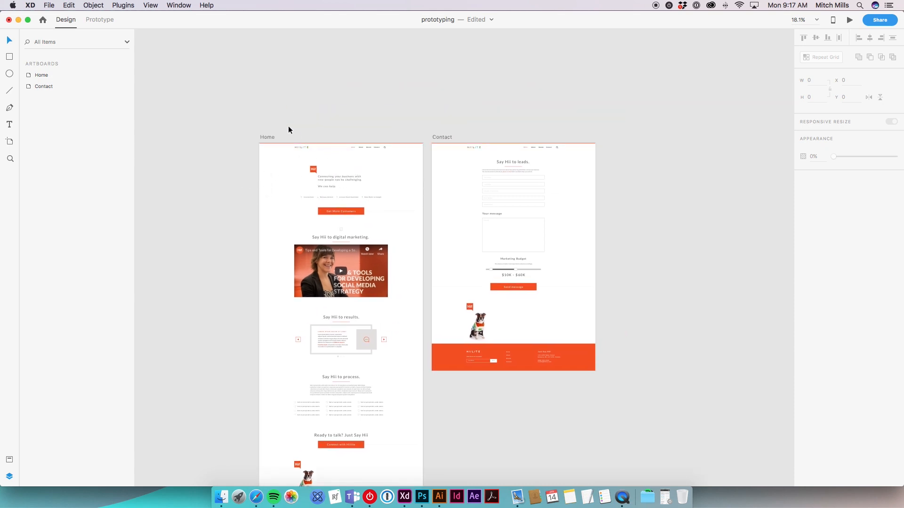
pyautogui.scroll(5, 270, 129)
pyautogui.hscroll(3, 424, 125)
pyautogui.scroll(-2, 424, 125)
pyautogui.moveTo(428, 120); pyautogui.dragTo(430, 119)
pyautogui.scroll(-1, 519, 242)
pyautogui.click(295, 140)
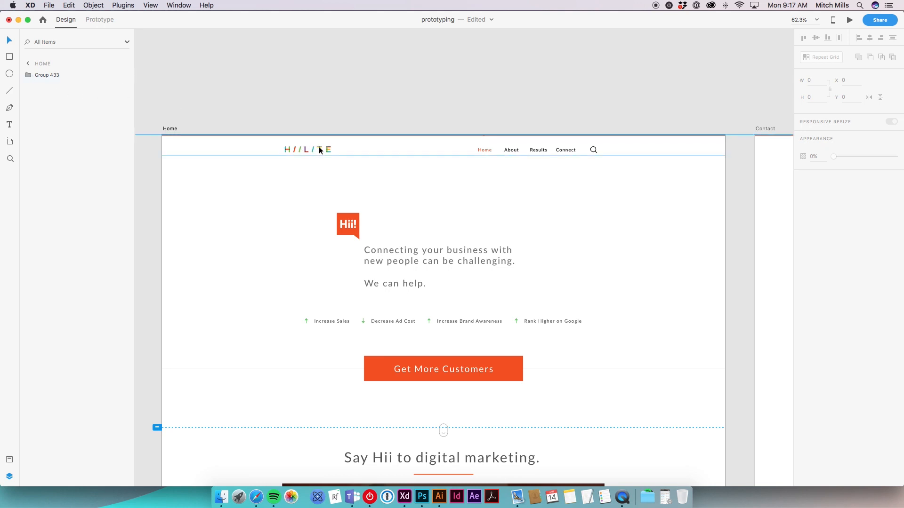
pyautogui.click(318, 146)
pyautogui.scroll(-2, 619, 250)
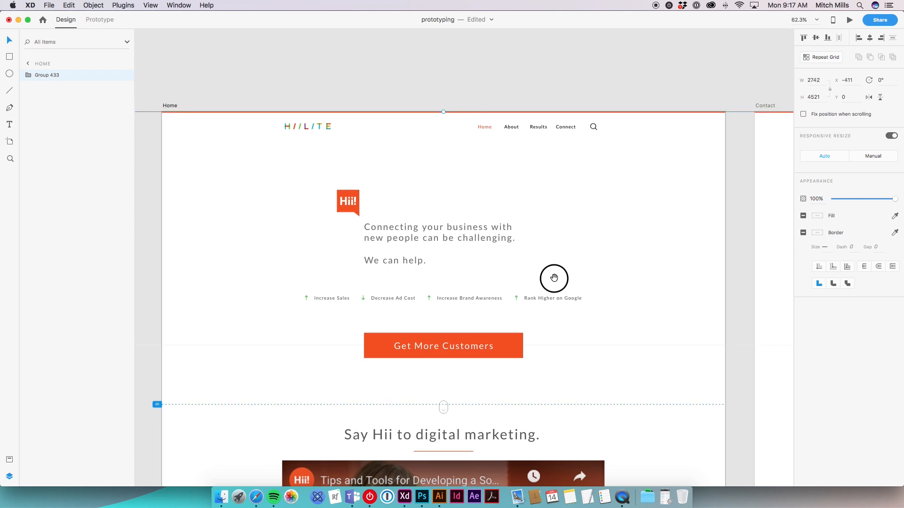
pyautogui.scroll(-2, 555, 277)
pyautogui.click(24, 75)
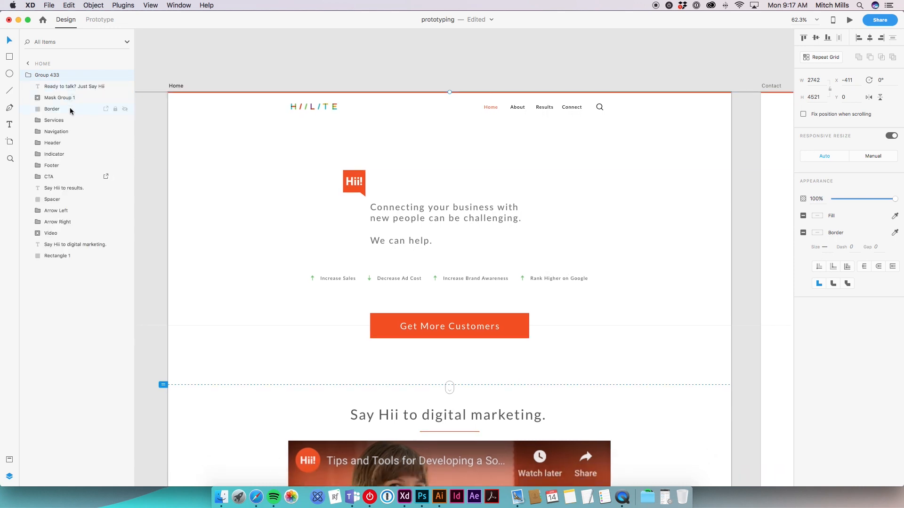
pyautogui.click(75, 109)
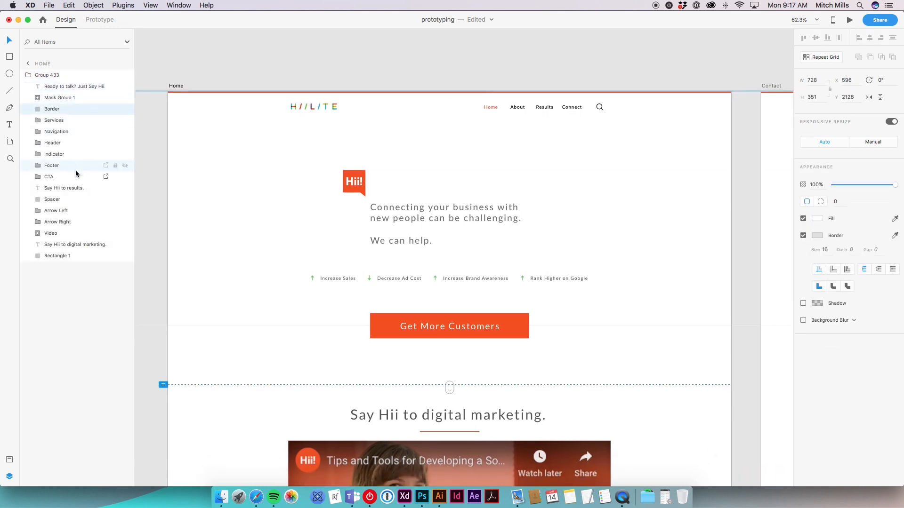
# Look over the full length of the Home and Contact page designs
pyautogui.click(267, 76)
pyautogui.scroll(-3, 383, 175)
pyautogui.scroll(-2, 383, 179)
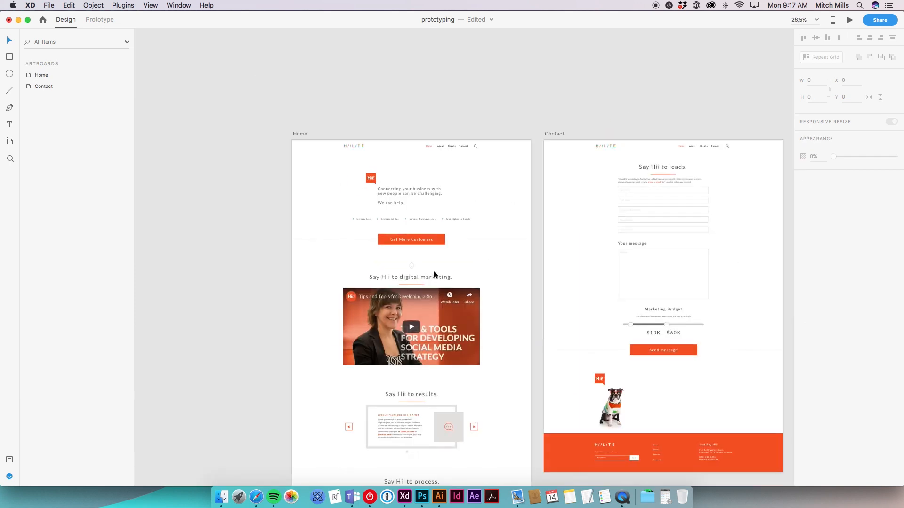
pyautogui.scroll(-5, 513, 280)
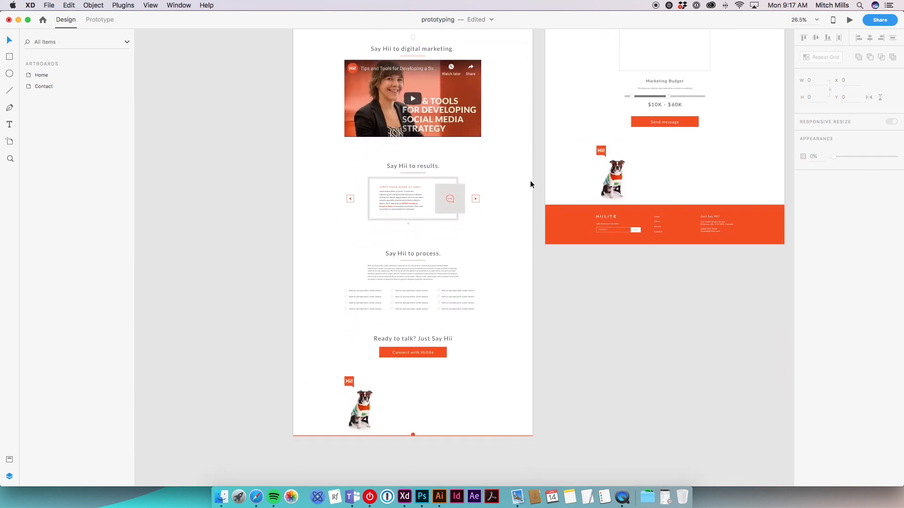
pyautogui.scroll(5, 531, 184)
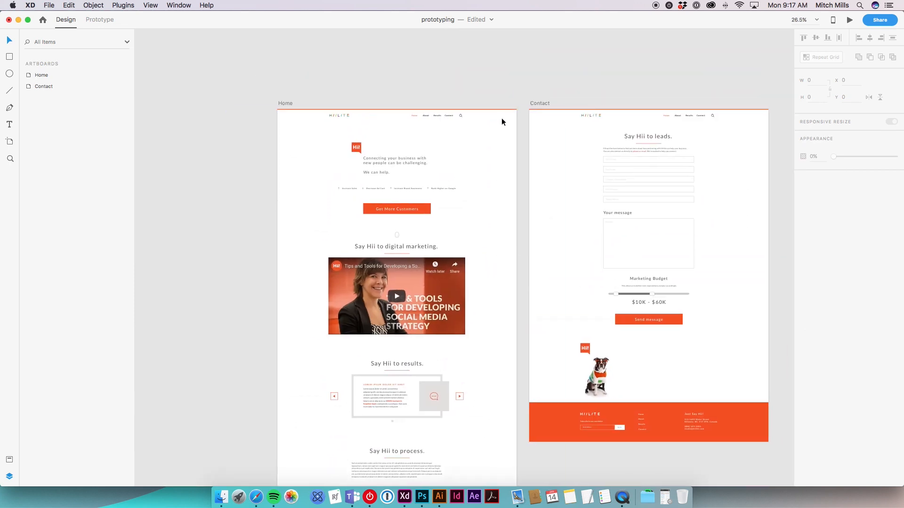
# Preview the Home artboard, check the page down to its end, and close the preview
pyautogui.click(290, 105)
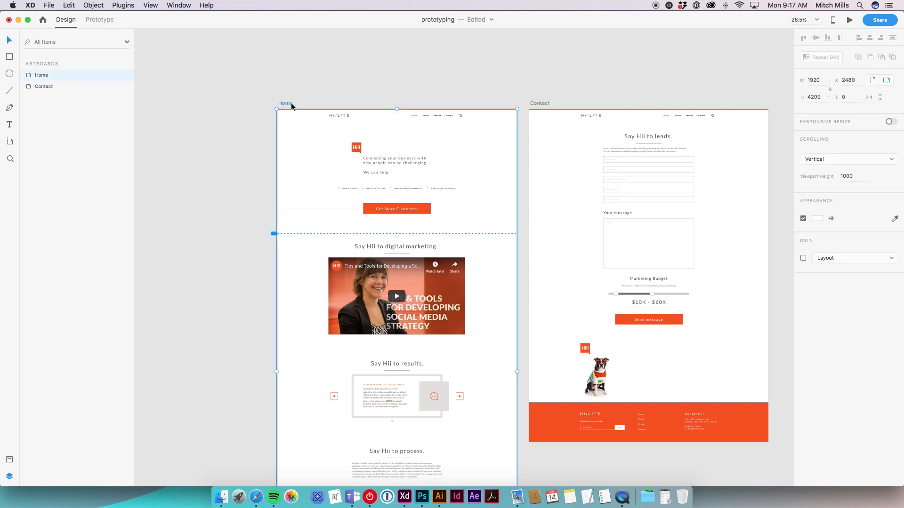
pyautogui.click(849, 20)
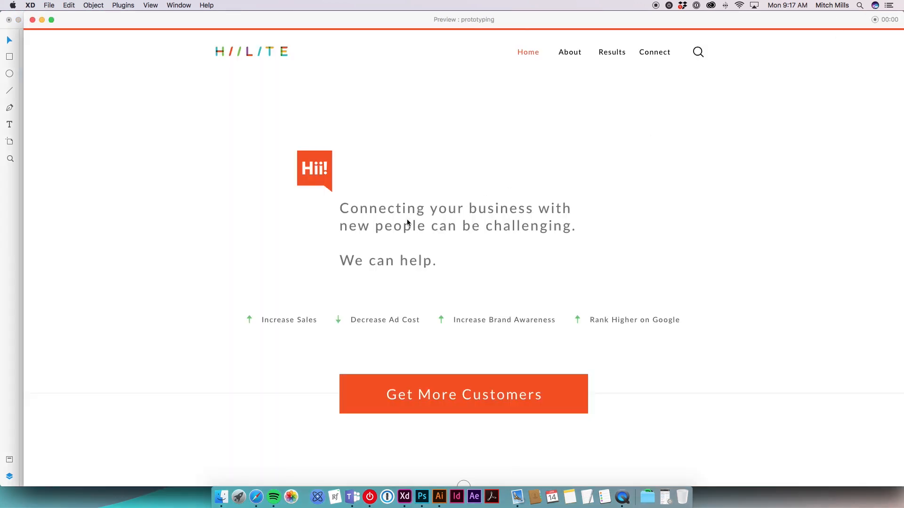
pyautogui.scroll(-15, 409, 222)
pyautogui.scroll(-17, 409, 222)
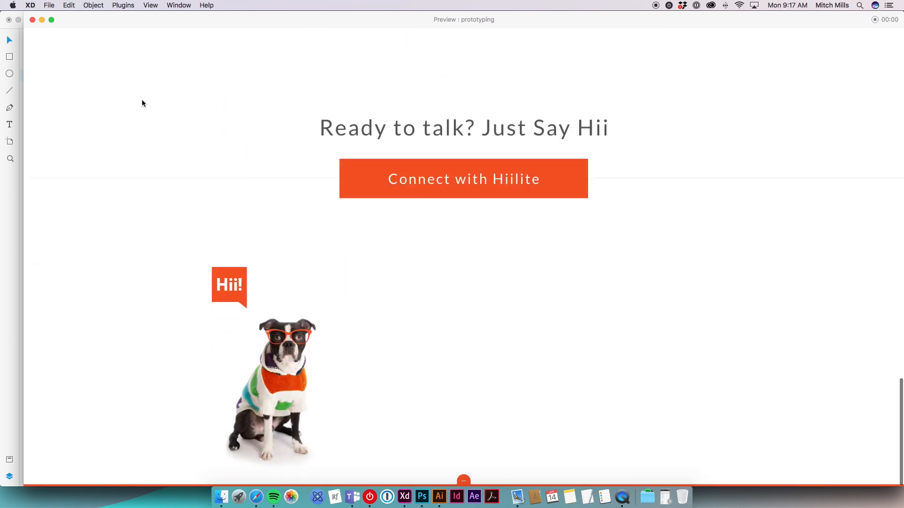
pyautogui.click(31, 20)
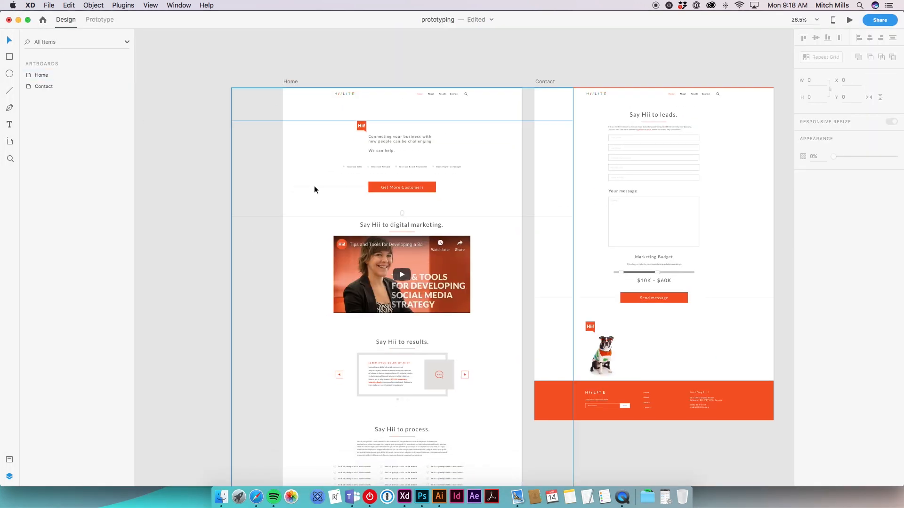
# Extend the Home artboard's lower edge slightly to a height of 4212
pyautogui.click(294, 100)
pyautogui.scroll(-3, 263, 141)
pyautogui.scroll(-2, 387, 390)
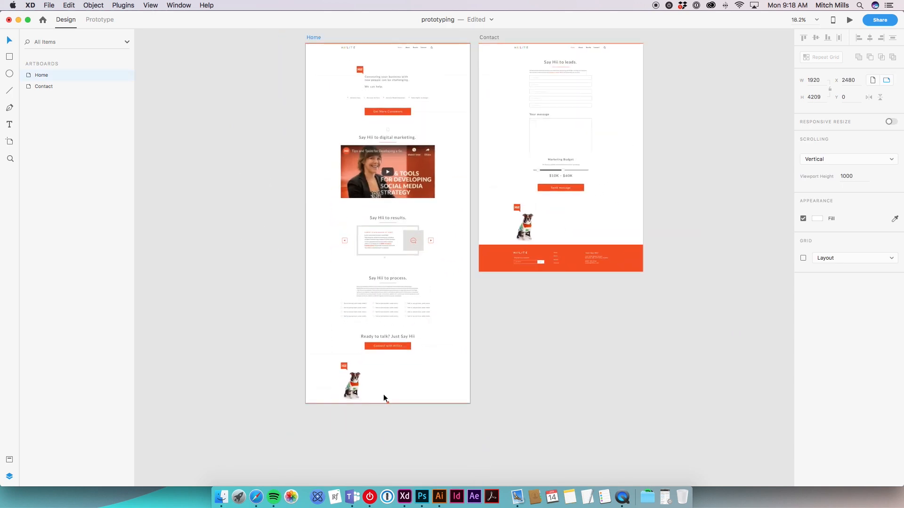
pyautogui.moveTo(389, 405); pyautogui.dragTo(421, 404)
pyautogui.click(519, 402)
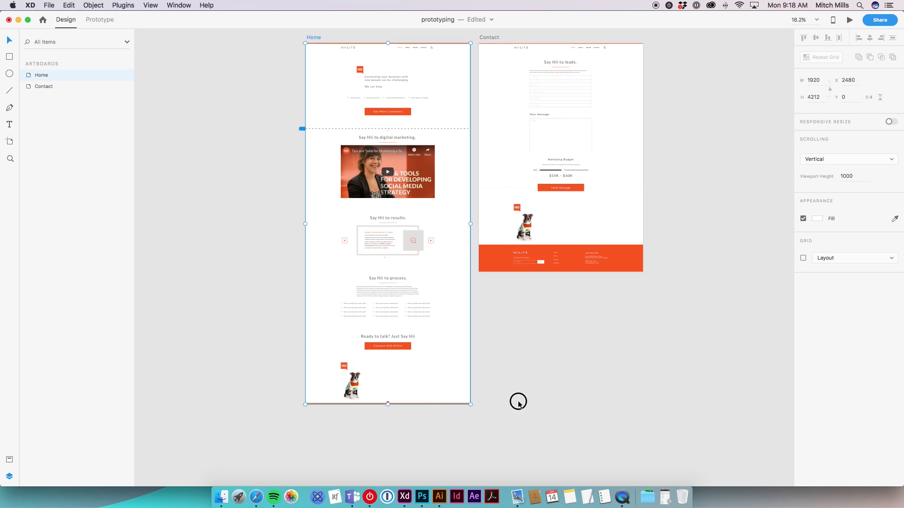
# Change the fill of the Connect link in the Contact artboard's navigation to the orange accent colour
pyautogui.moveTo(579, 337); pyautogui.dragTo(550, 399)
pyautogui.moveTo(607, 372); pyautogui.dragTo(608, 389)
pyautogui.moveTo(558, 414); pyautogui.dragTo(613, 395)
pyautogui.scroll(10, 455, 114)
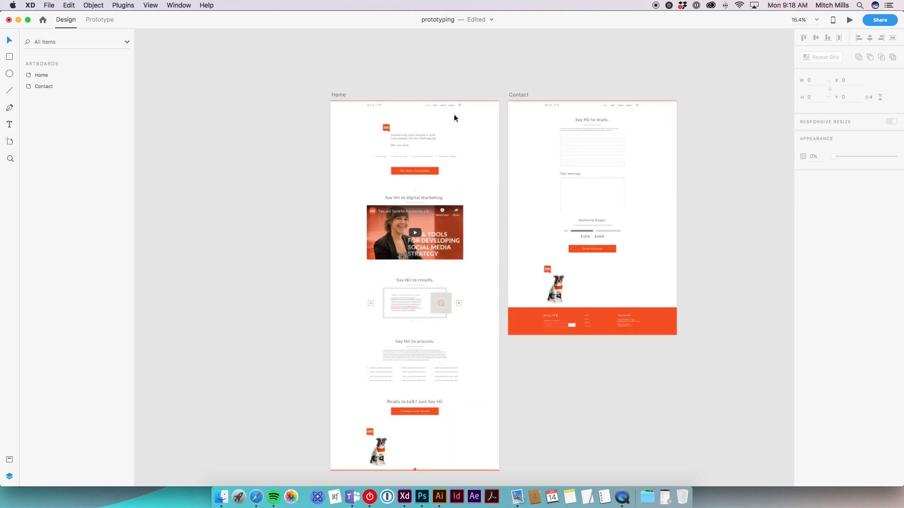
pyautogui.moveTo(422, 118); pyautogui.dragTo(515, 207)
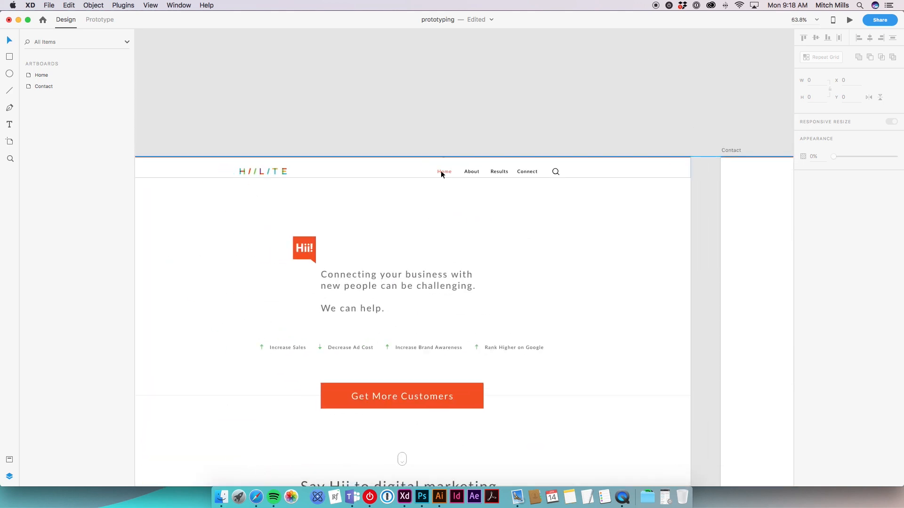
pyautogui.hscroll(15, 626, 230)
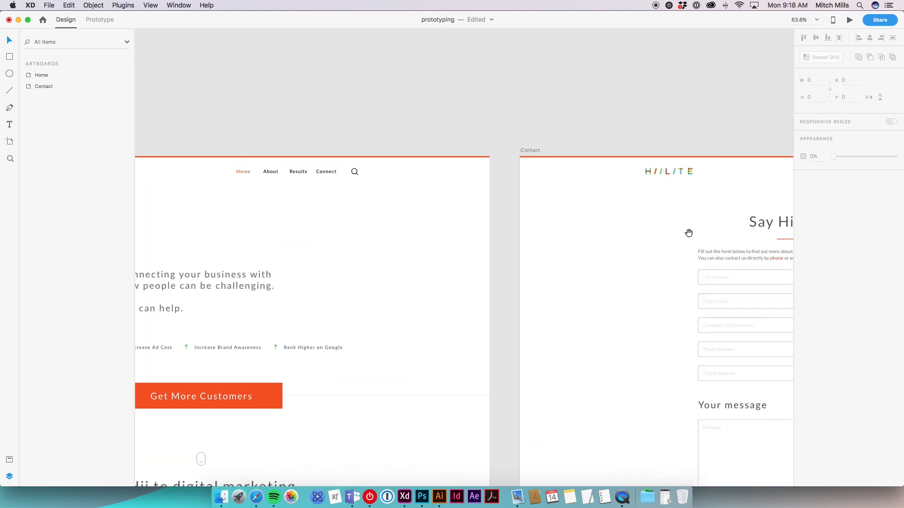
pyautogui.click(546, 172)
pyautogui.doubleClick(546, 171)
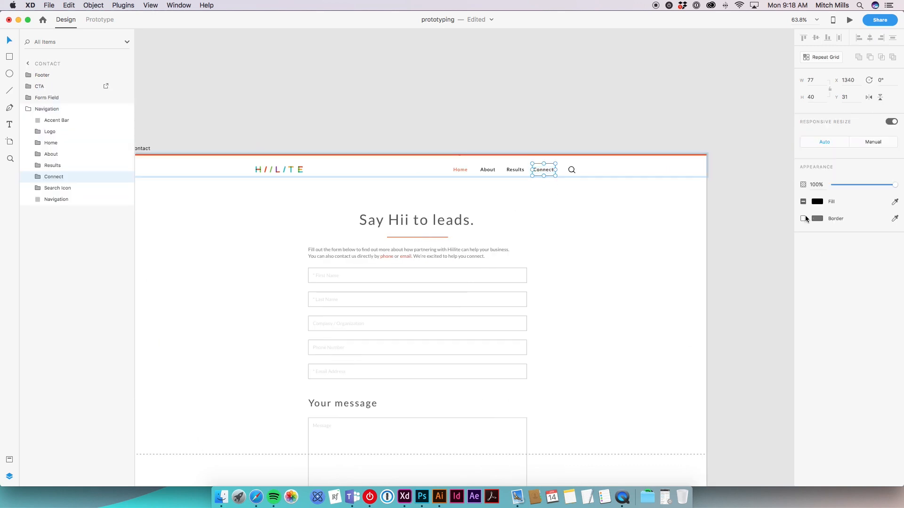
pyautogui.click(817, 202)
pyautogui.click(749, 251)
# Change the fill of the Home link in the Contact artboard's navigation to black
pyautogui.click(462, 168)
pyautogui.click(817, 202)
pyautogui.click(696, 228)
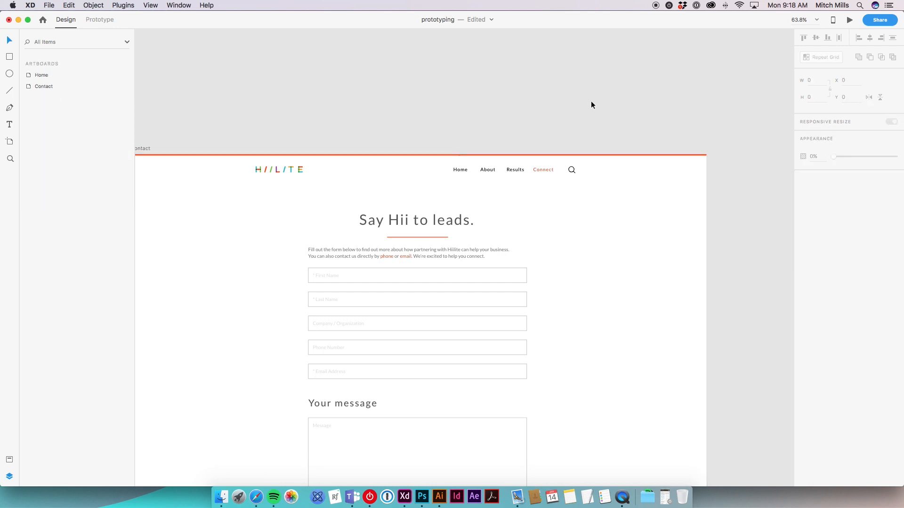
# In Prototype mode, wire the Connect link in the Home artboard's navigation to the Contact artboard
pyautogui.scroll(-2, 468, 200)
pyautogui.scroll(-3, 496, 198)
pyautogui.moveTo(431, 254); pyautogui.dragTo(621, 262)
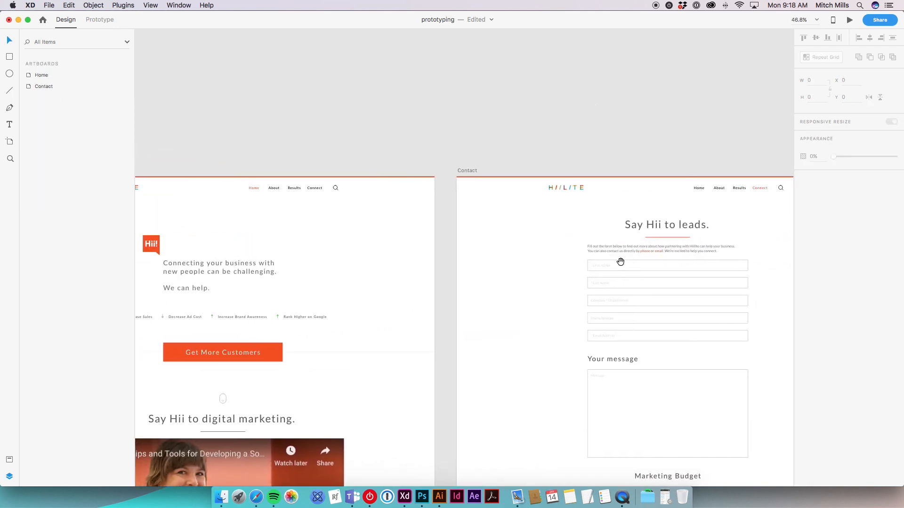
pyautogui.click(106, 22)
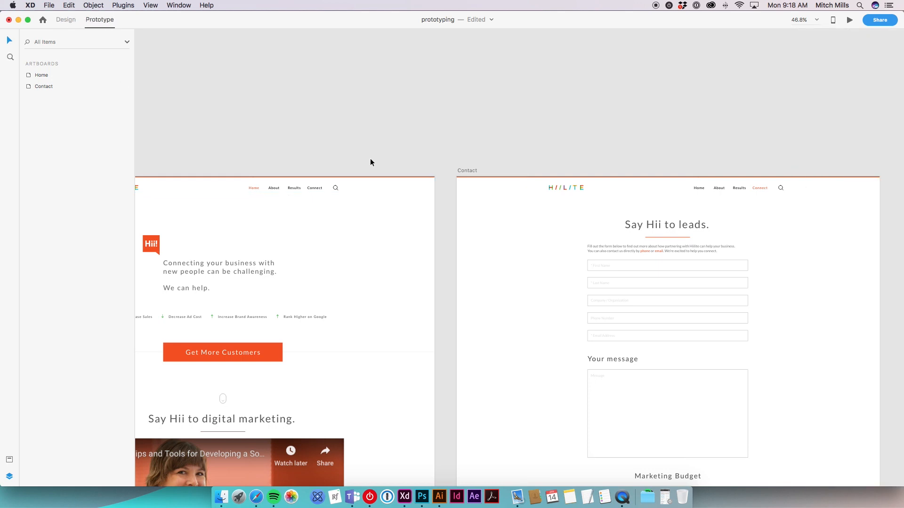
pyautogui.click(315, 189)
pyautogui.doubleClick(318, 189)
pyautogui.doubleClick(318, 188)
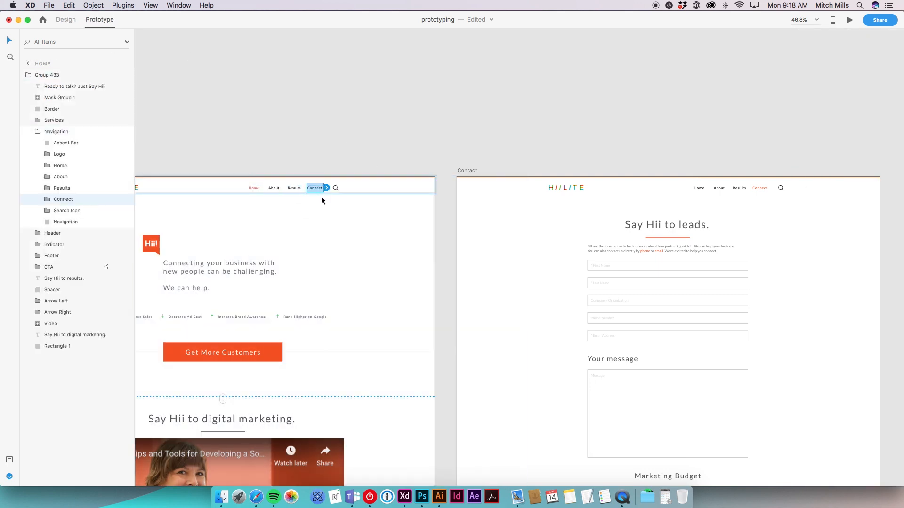
pyautogui.moveTo(327, 188); pyautogui.dragTo(695, 214)
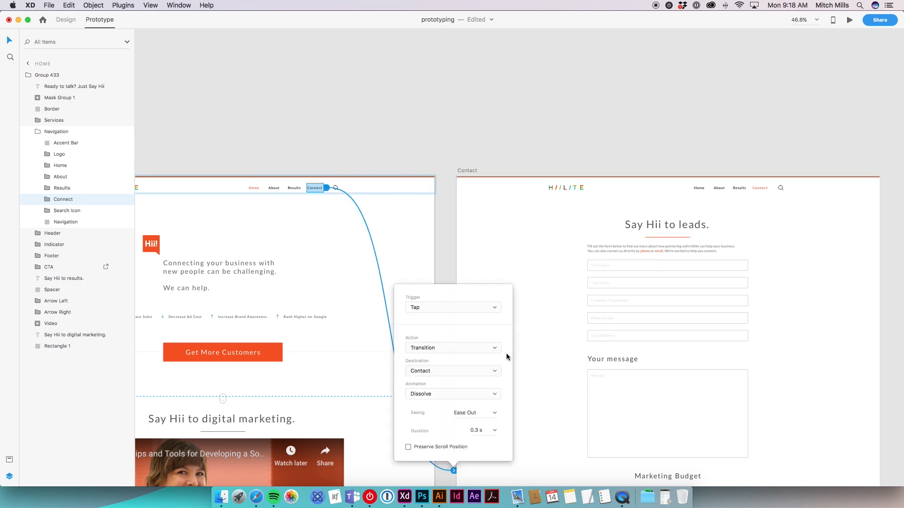
# Keep Transition as the Connect link's action with Contact as its destination, and set the animation to None
pyautogui.click(494, 347)
pyautogui.click(463, 350)
pyautogui.click(489, 375)
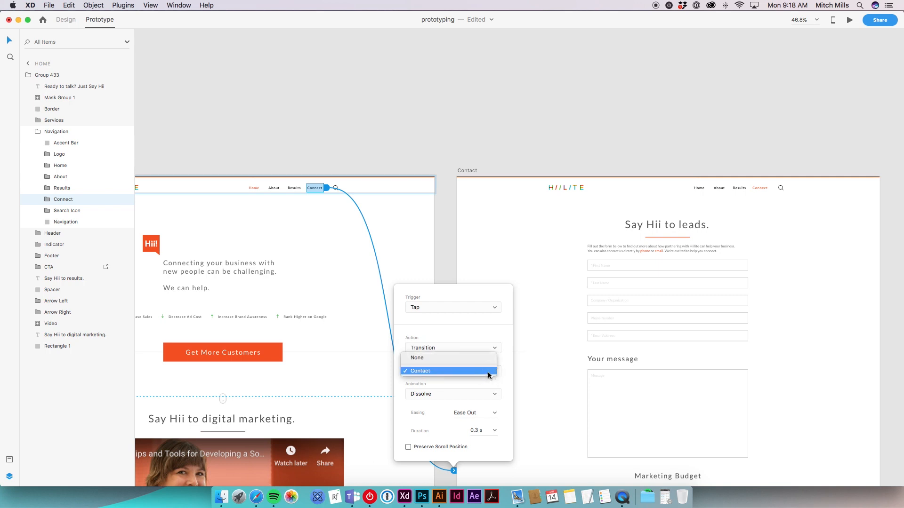
pyautogui.click(457, 371)
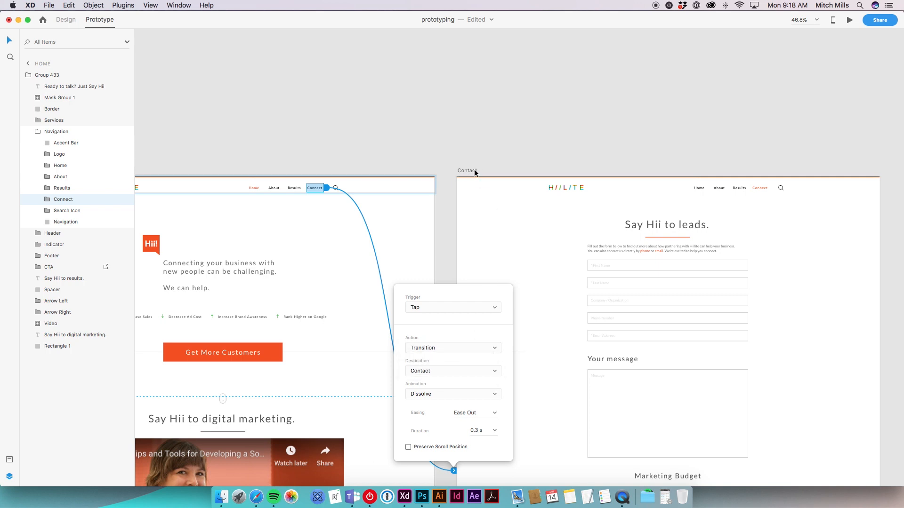
pyautogui.click(487, 393)
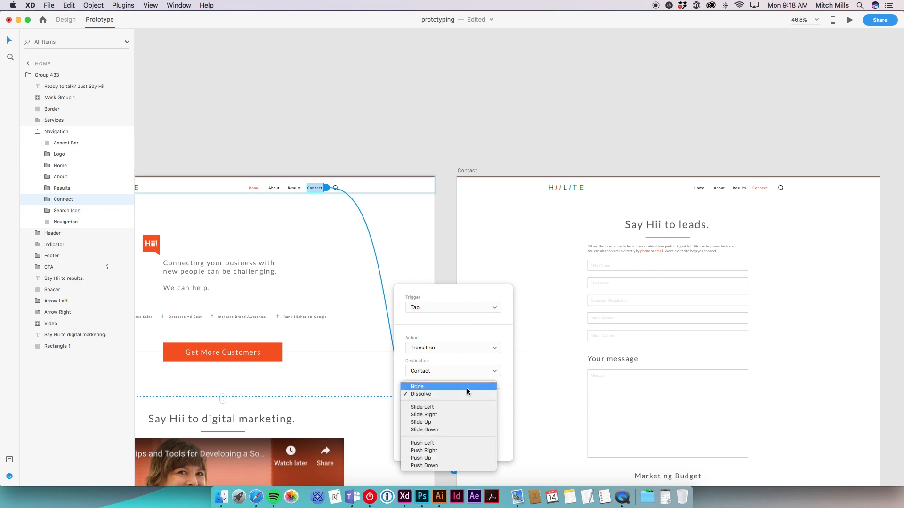
pyautogui.click(466, 388)
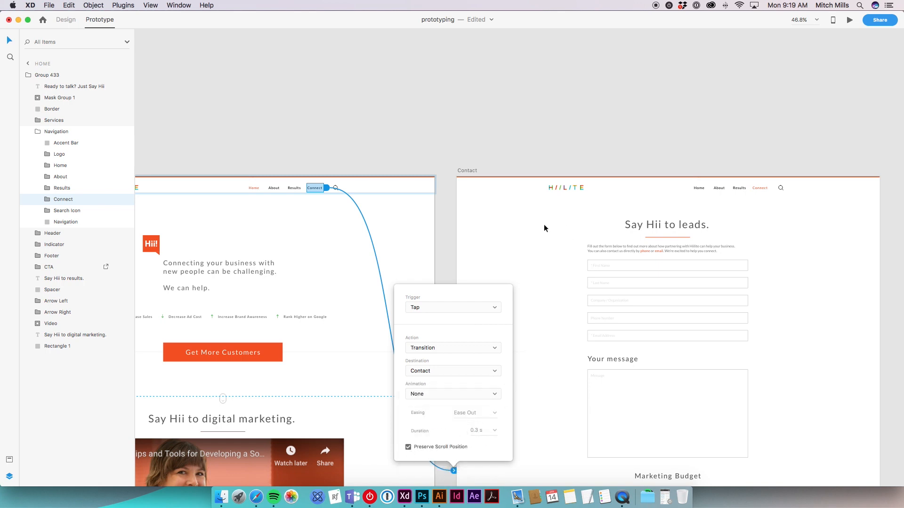
pyautogui.click(531, 244)
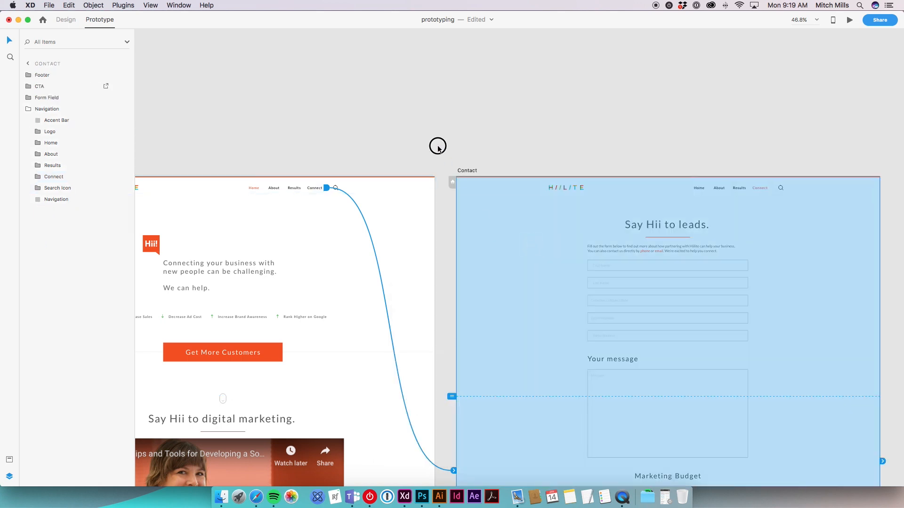
pyautogui.click(438, 148)
# Wire the Home link in the Contact artboard's navigation to the Home artboard and check its interaction settings
pyautogui.moveTo(398, 238); pyautogui.dragTo(518, 224)
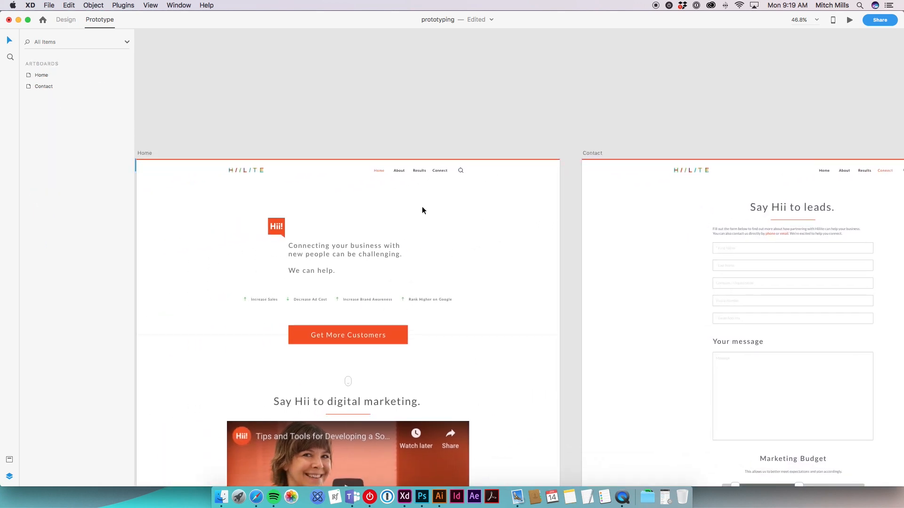
pyautogui.click(145, 154)
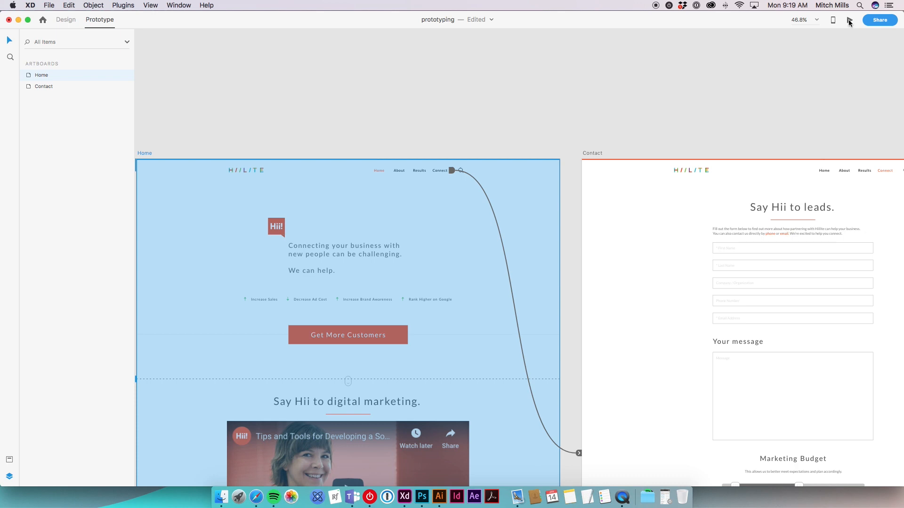
pyautogui.doubleClick(825, 170)
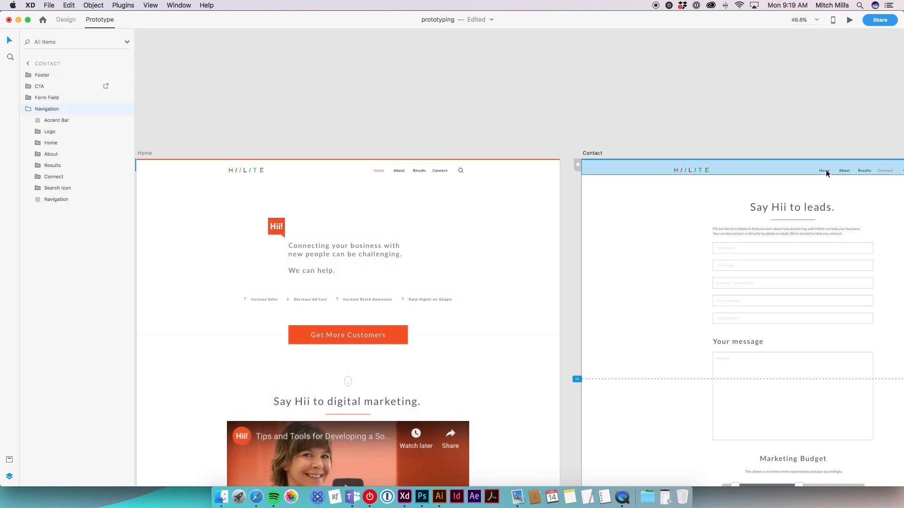
pyautogui.moveTo(827, 169); pyautogui.dragTo(496, 240)
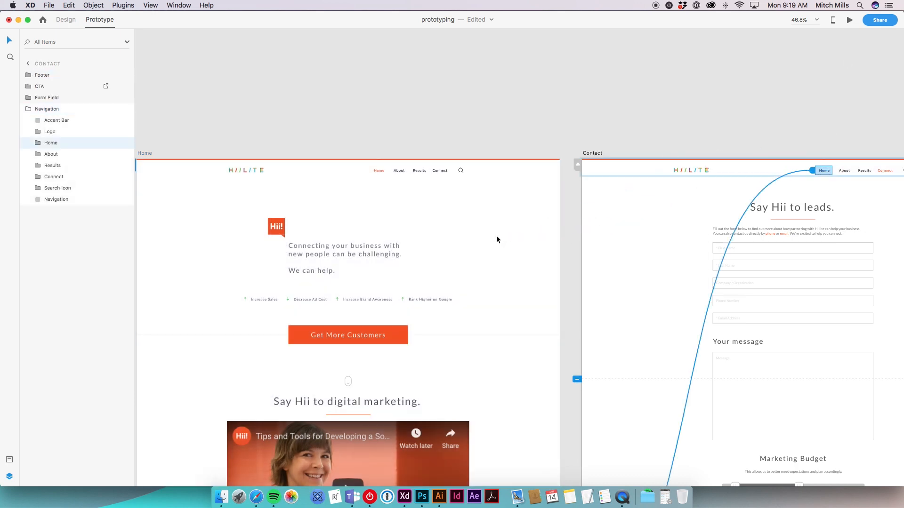
pyautogui.click(813, 170)
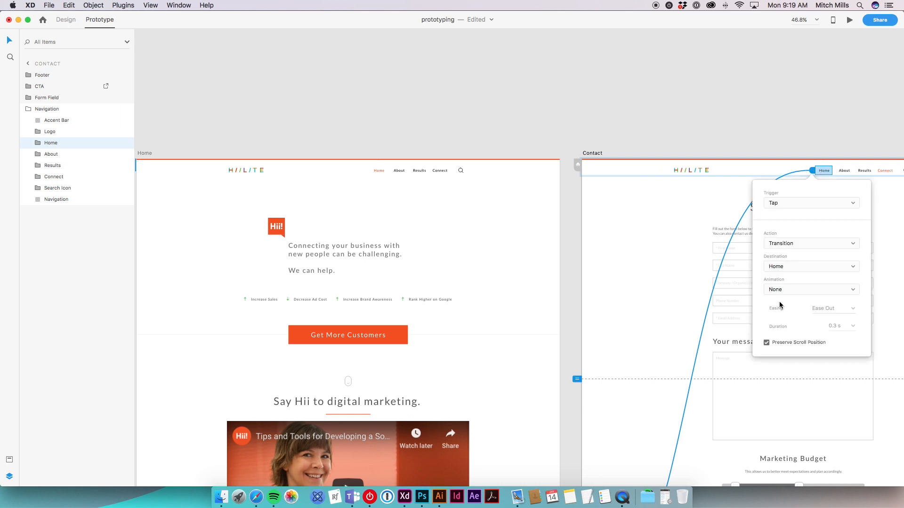
pyautogui.click(701, 143)
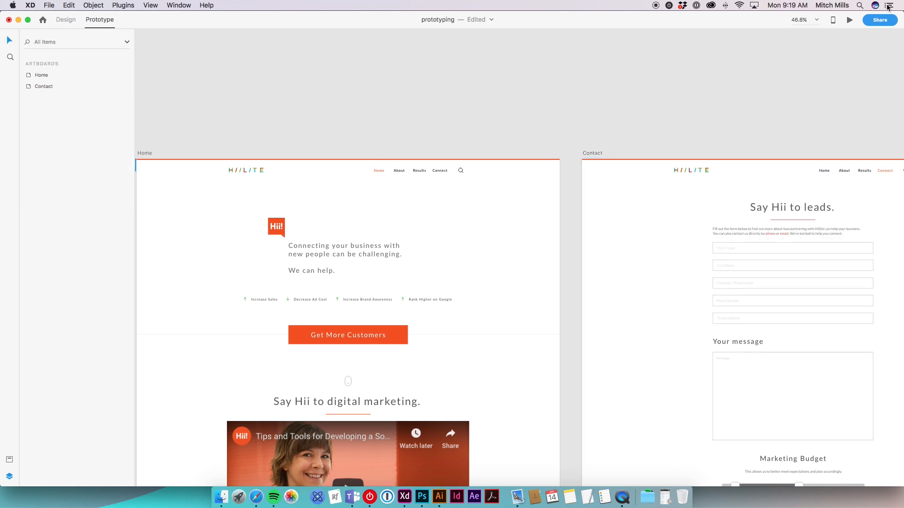
# Preview the prototype, test the Connect and Home links in both directions, scroll through both pages, and close the preview
pyautogui.click(850, 19)
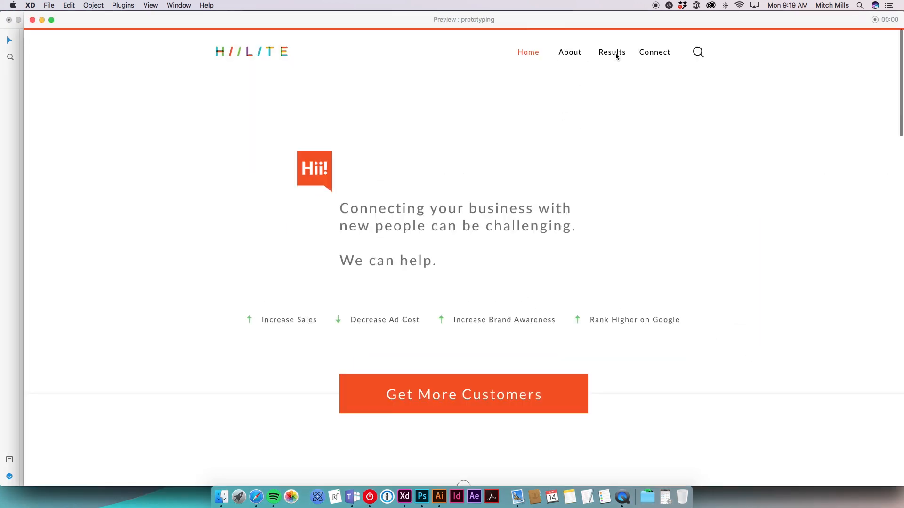
pyautogui.click(652, 56)
pyautogui.click(528, 53)
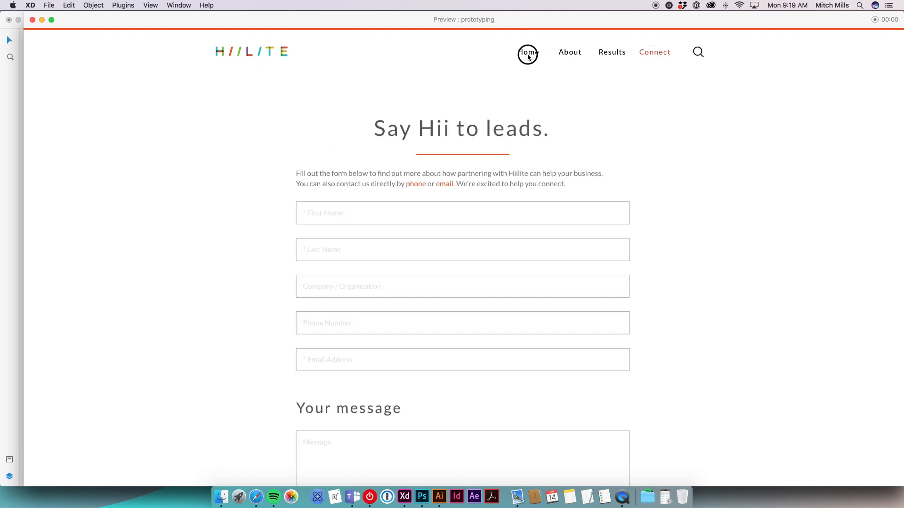
pyautogui.click(646, 52)
pyautogui.scroll(-2, 542, 281)
pyautogui.scroll(-5, 543, 278)
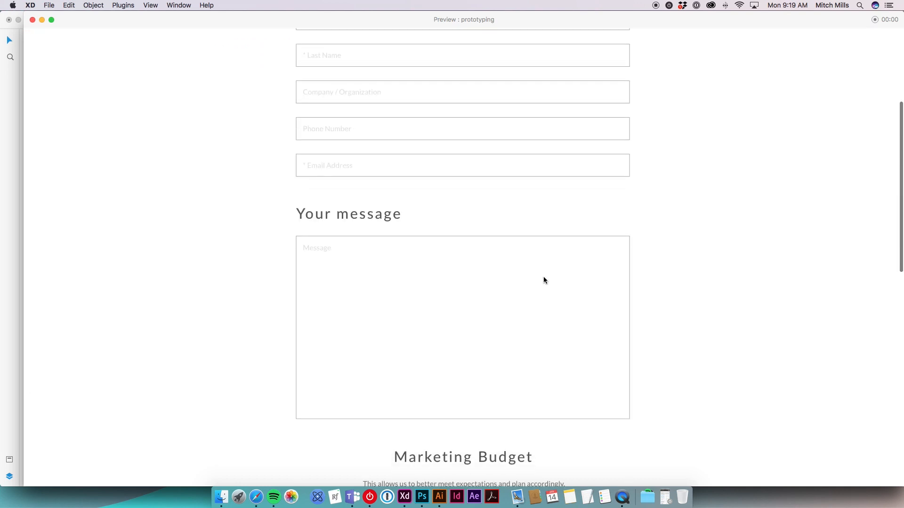
pyautogui.scroll(6, 544, 278)
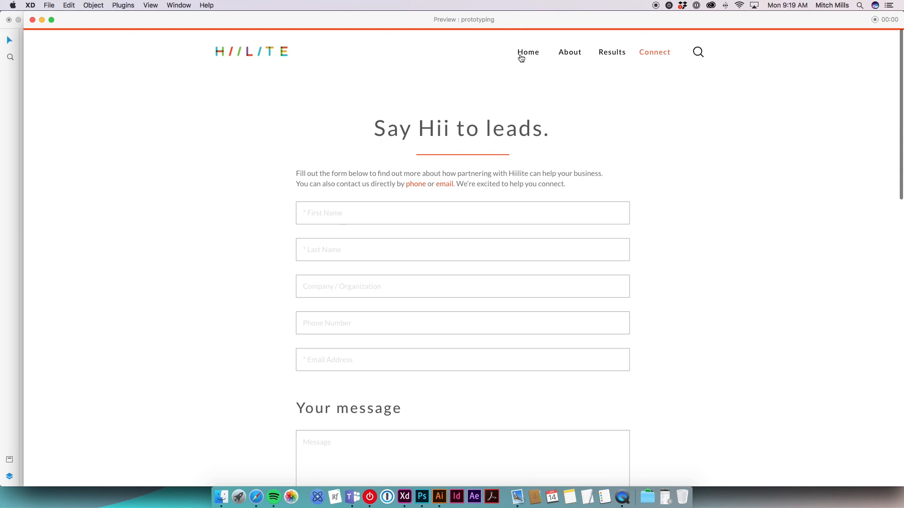
pyautogui.click(521, 57)
pyautogui.scroll(-8, 619, 278)
pyautogui.scroll(3, 619, 278)
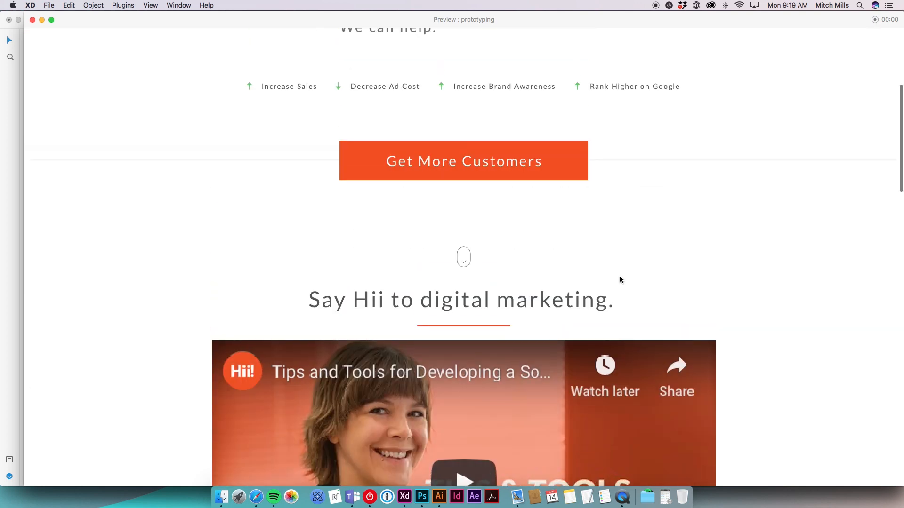
pyautogui.scroll(4, 619, 280)
pyautogui.click(33, 20)
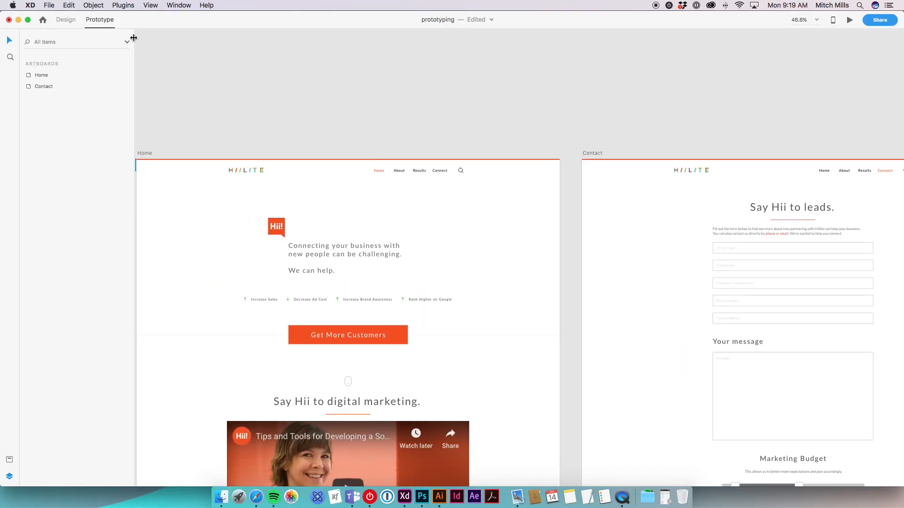
# Wire the orange rectangle of the Get More Customers button on the Home artboard to the Contact artboard
pyautogui.click(401, 337)
pyautogui.doubleClick(399, 337)
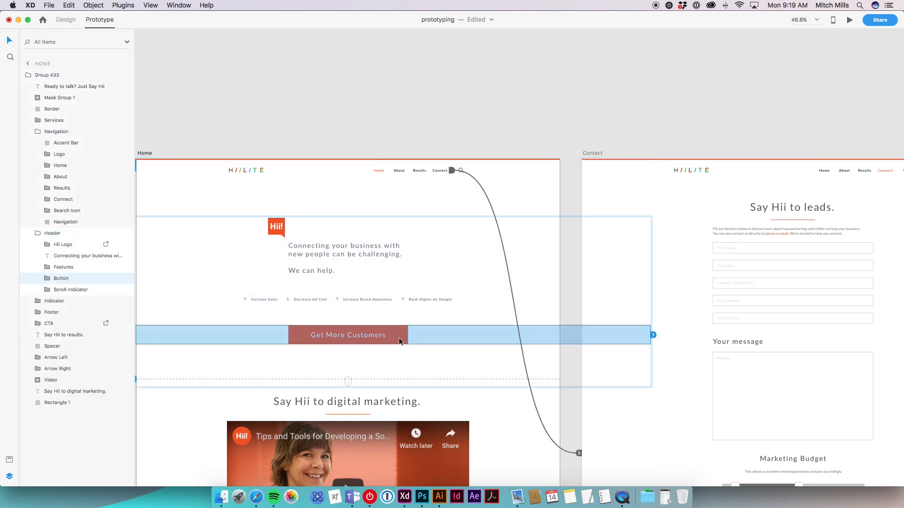
pyautogui.doubleClick(398, 338)
pyautogui.moveTo(410, 335); pyautogui.dragTo(687, 278)
# Wire the Connect with Hiilite button near the Home artboard's lower end to the Contact artboard
pyautogui.scroll(-2, 468, 137)
pyautogui.scroll(-6, 521, 421)
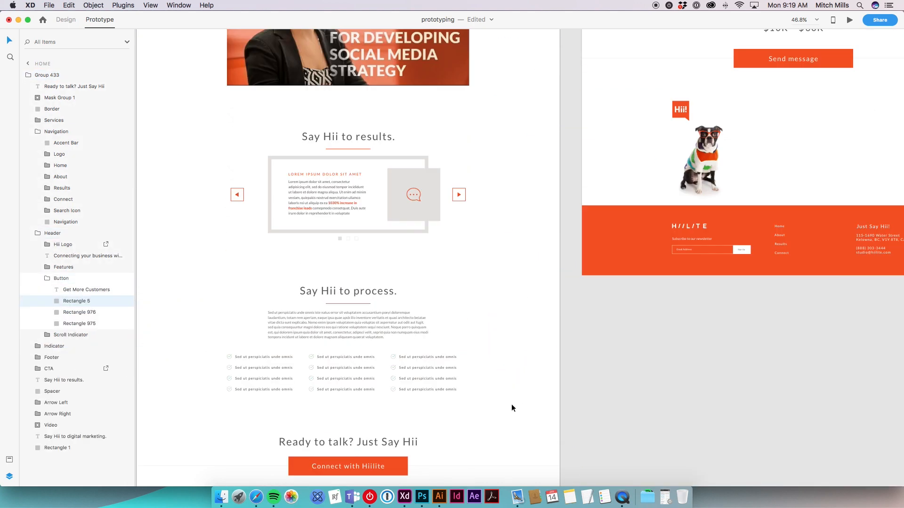
pyautogui.click(382, 350)
pyautogui.moveTo(411, 349); pyautogui.dragTo(821, 243)
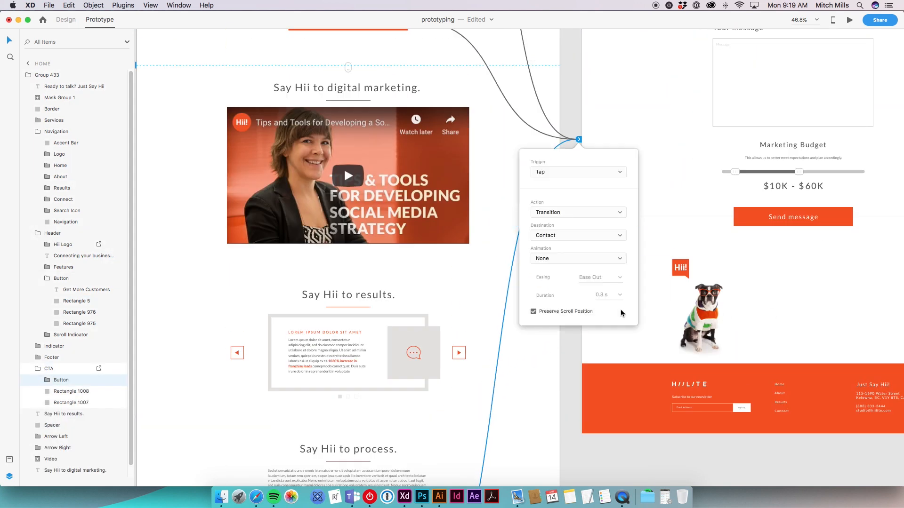
pyautogui.scroll(-5, 625, 357)
pyautogui.click(459, 355)
# In Design mode, add a Web 1920 artboard and place it directly below the Home artboard
pyautogui.scroll(-5, 615, 370)
pyautogui.scroll(5, 616, 370)
pyautogui.scroll(-3, 616, 368)
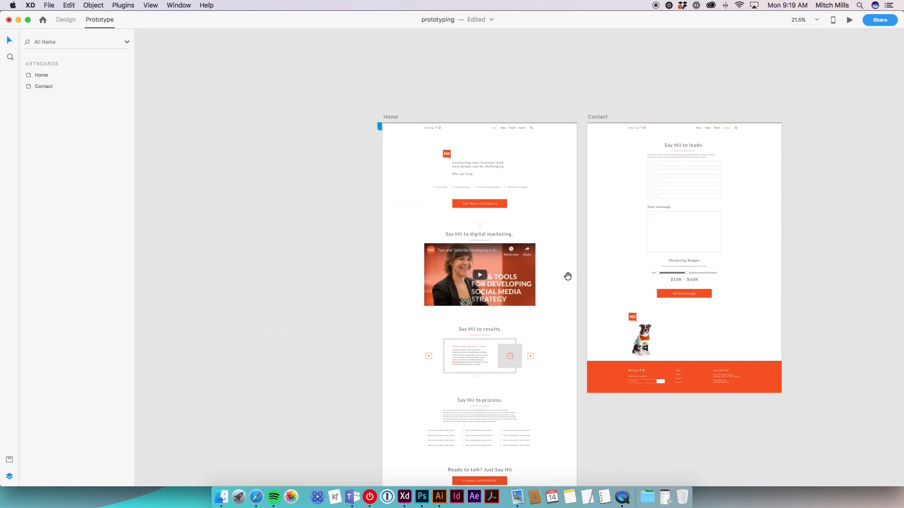
pyautogui.click(564, 272)
pyautogui.click(68, 21)
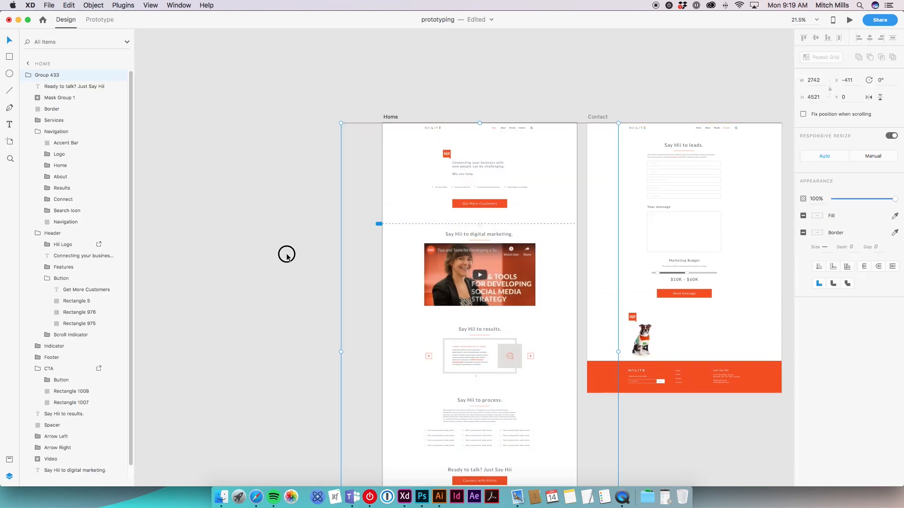
pyautogui.click(286, 253)
pyautogui.scroll(-3, 372, 185)
pyautogui.scroll(2, 373, 141)
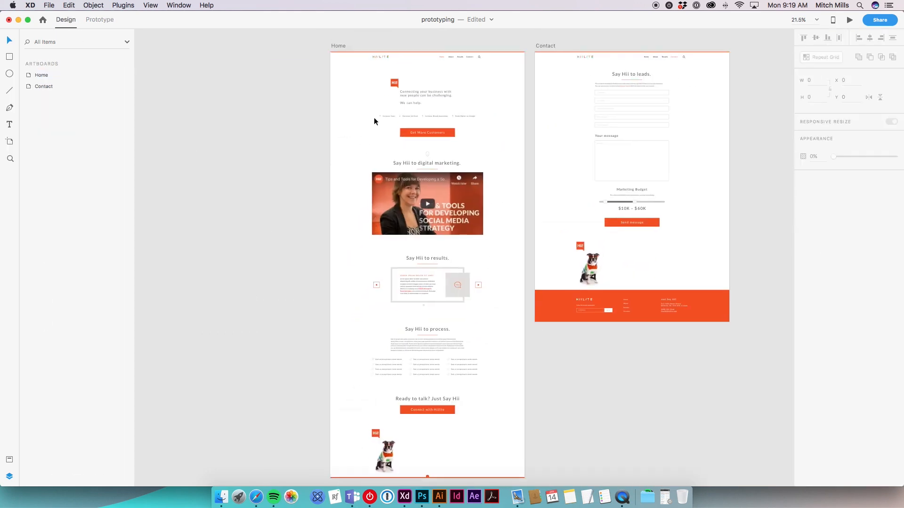
pyautogui.scroll(-3, 374, 117)
pyautogui.click(356, 81)
pyautogui.click(307, 201)
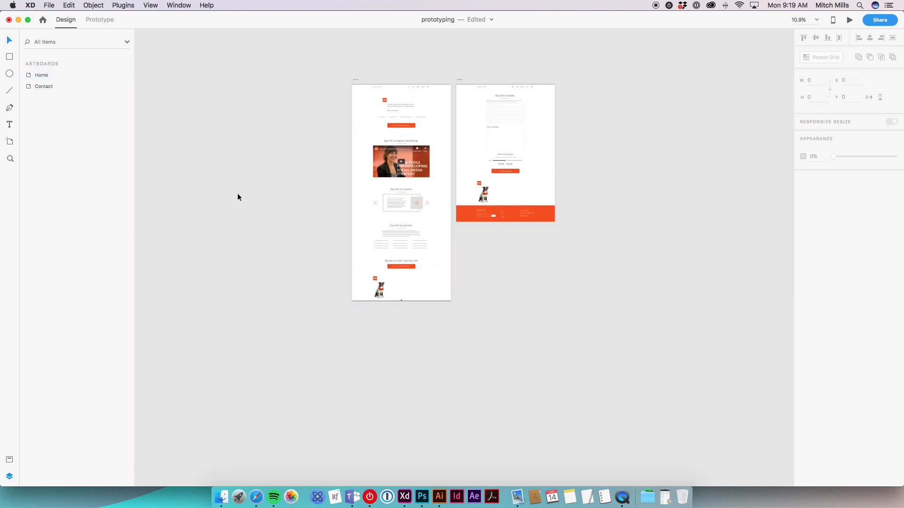
pyautogui.click(10, 142)
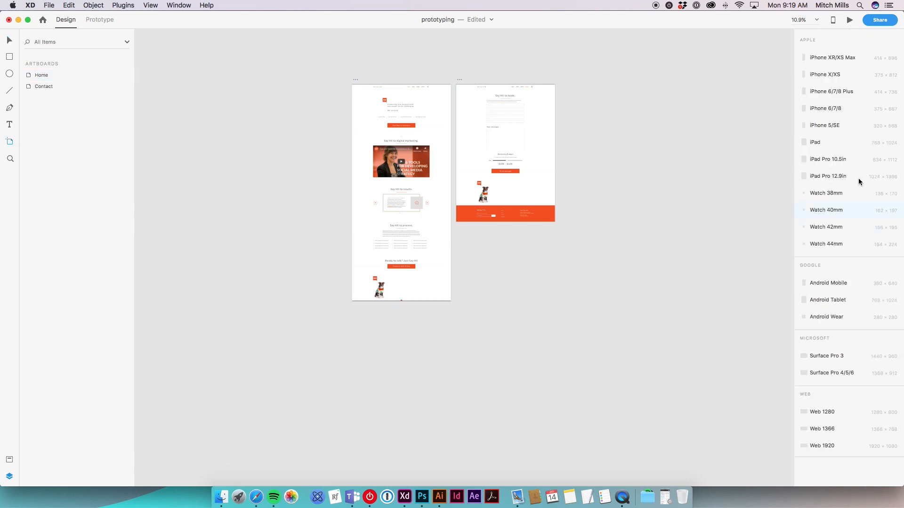
pyautogui.click(845, 452)
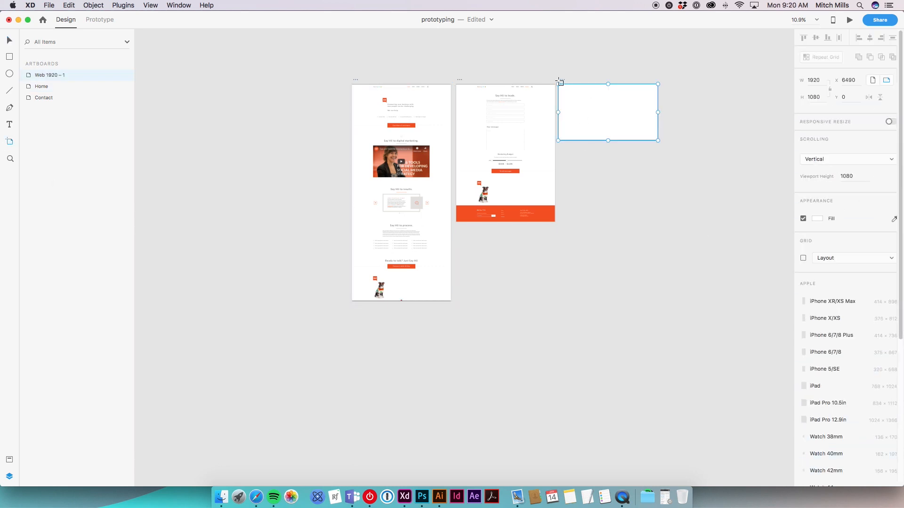
pyautogui.click(10, 40)
pyautogui.moveTo(563, 82); pyautogui.dragTo(357, 310)
pyautogui.click(500, 330)
pyautogui.moveTo(500, 330); pyautogui.dragTo(540, 320)
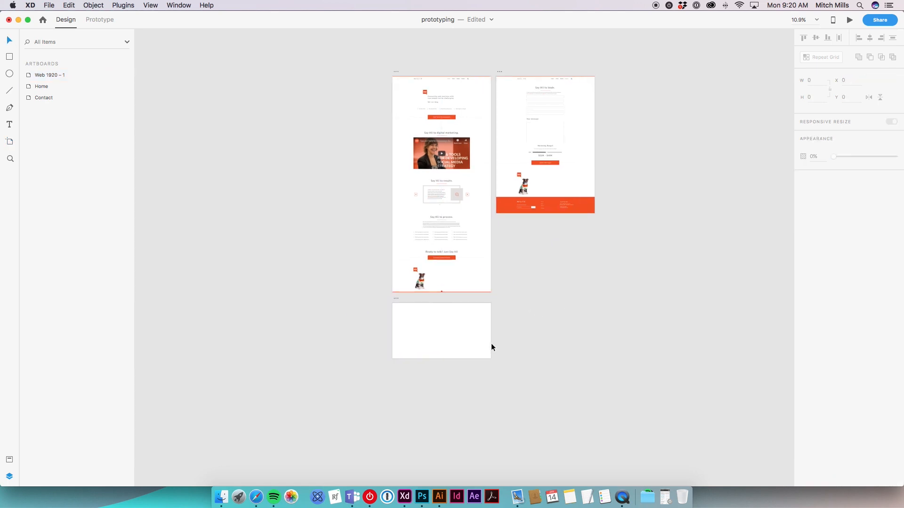
# Move the blank Web 1920 artboard up over the Home page and back below the Home artboard
pyautogui.scroll(3, 482, 330)
pyautogui.moveTo(565, 276); pyautogui.dragTo(538, 332)
pyautogui.moveTo(363, 352); pyautogui.dragTo(353, 141)
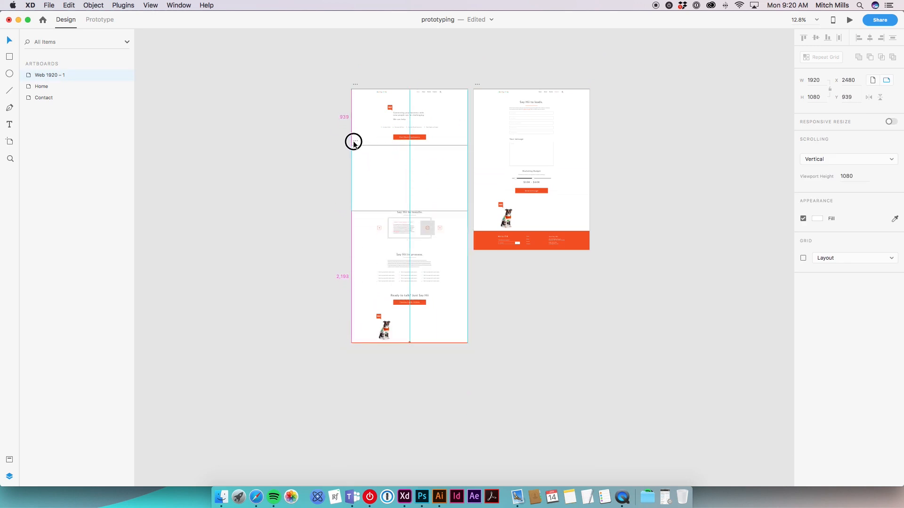
pyautogui.moveTo(353, 143); pyautogui.dragTo(353, 352)
pyautogui.moveTo(517, 363); pyautogui.dragTo(525, 347)
# Copy the video thumbnail from the Home artboard and paste it onto the blank Web 1920 – 1 artboard
pyautogui.click(445, 168)
pyautogui.doubleClick(445, 171)
pyautogui.moveTo(455, 171); pyautogui.dragTo(448, 190)
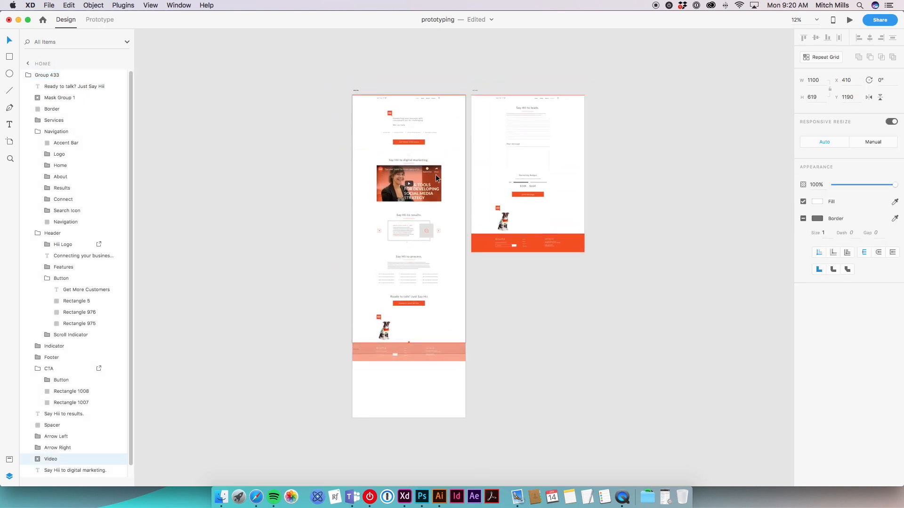
pyautogui.scroll(5, 436, 174)
pyautogui.click(390, 136)
pyautogui.click(397, 186)
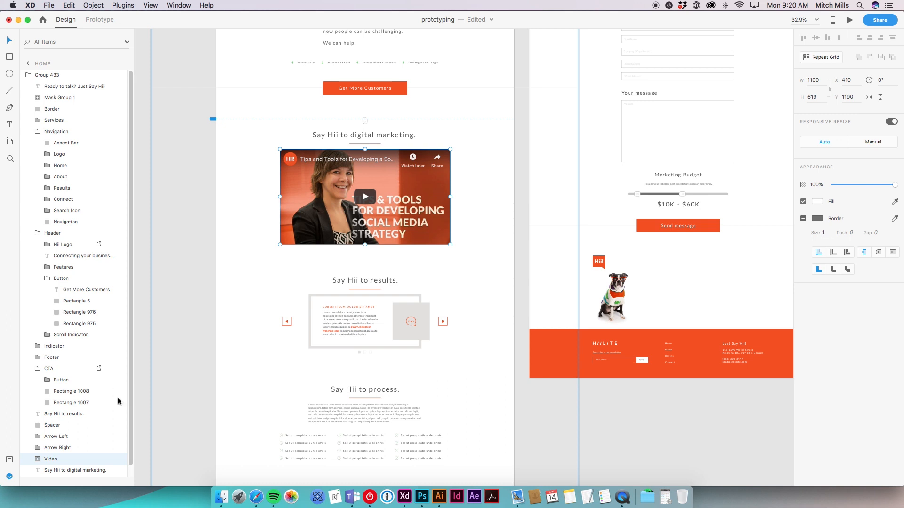
pyautogui.scroll(-1, 115, 407)
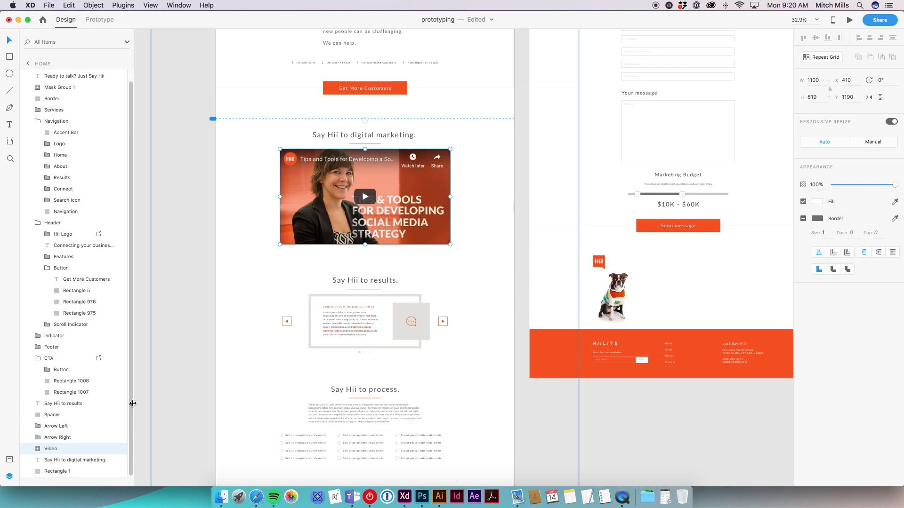
pyautogui.click(648, 409)
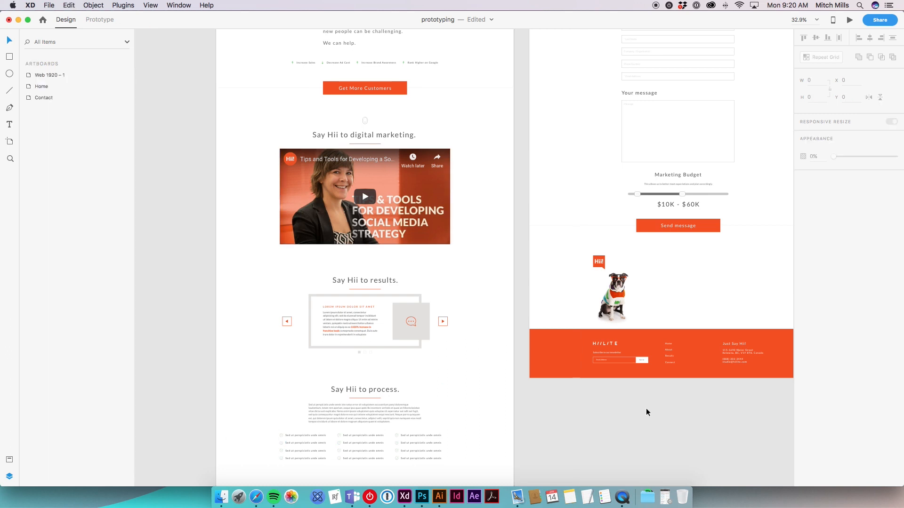
pyautogui.moveTo(593, 440); pyautogui.dragTo(577, 202)
pyautogui.scroll(-2, 497, 319)
pyautogui.moveTo(528, 381); pyautogui.dragTo(558, 242)
pyautogui.click(379, 313)
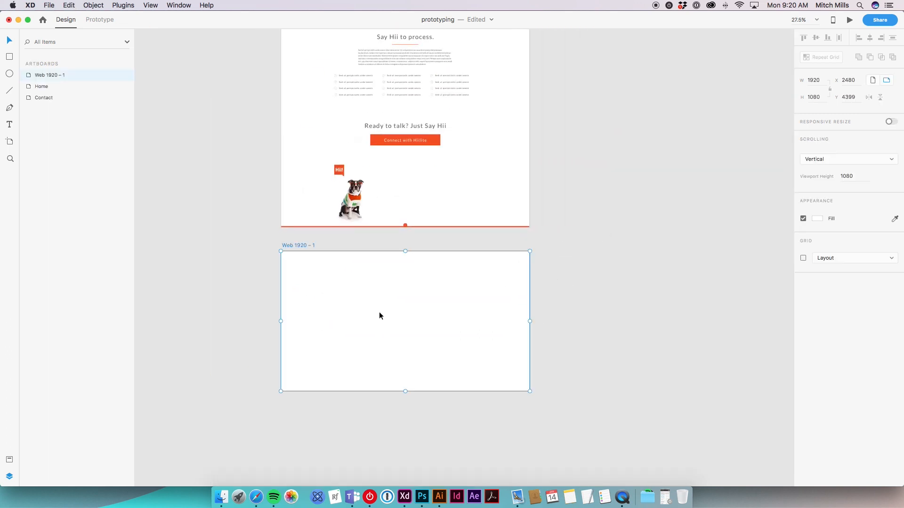
pyautogui.click(381, 315)
pyautogui.click(491, 318)
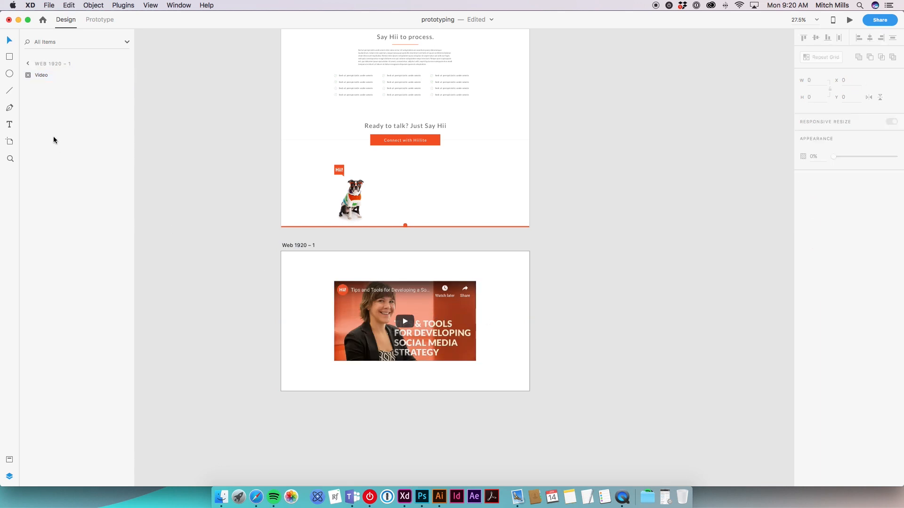
# Cover the Web 1920 – 1 artboard with a borderless 1920 × 1080 rectangle filled with #000000 at 85% opacity
pyautogui.moveTo(278, 252); pyautogui.dragTo(529, 391)
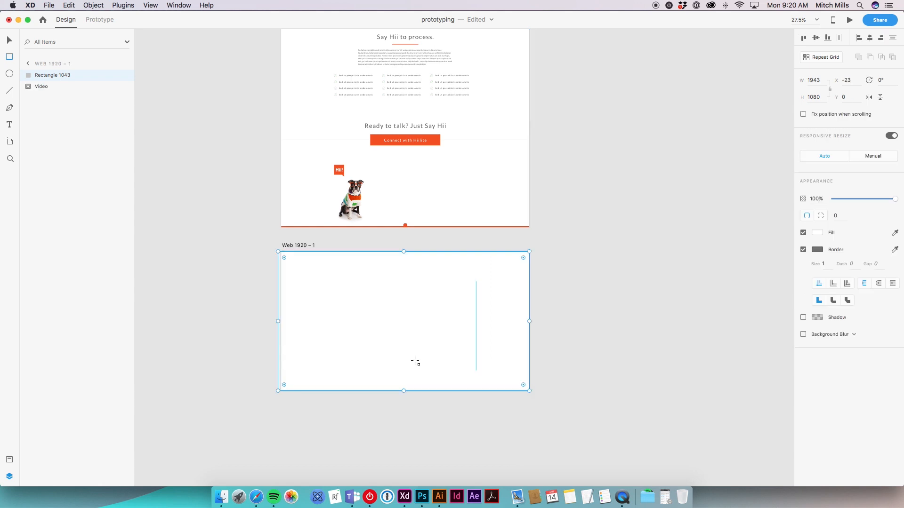
pyautogui.moveTo(278, 321); pyautogui.dragTo(281, 321)
pyautogui.click(804, 249)
pyautogui.click(817, 233)
pyautogui.click(712, 257)
pyautogui.moveTo(713, 257); pyautogui.dragTo(704, 260)
pyautogui.moveTo(800, 210)
pyautogui.mouseDown()
pyautogui.moveTo(797, 218)
pyautogui.moveTo(797, 196)
pyautogui.mouseUp()
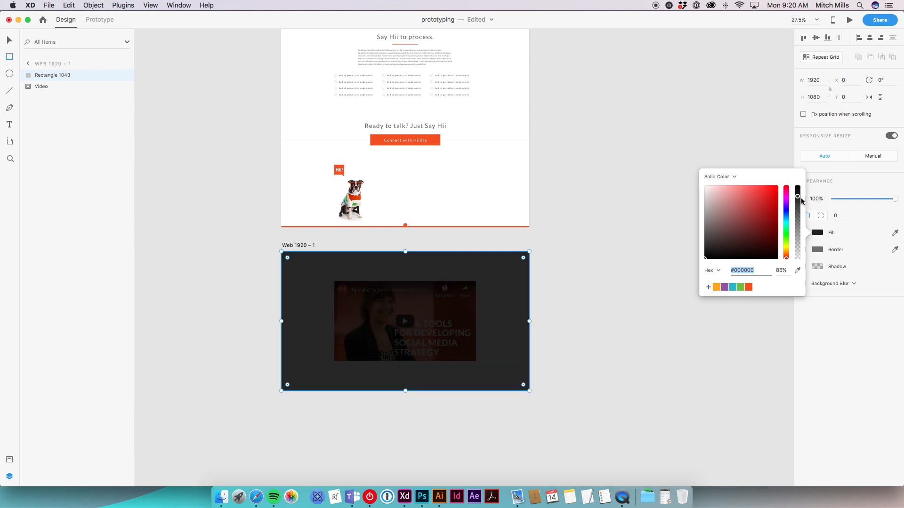
pyautogui.click(809, 356)
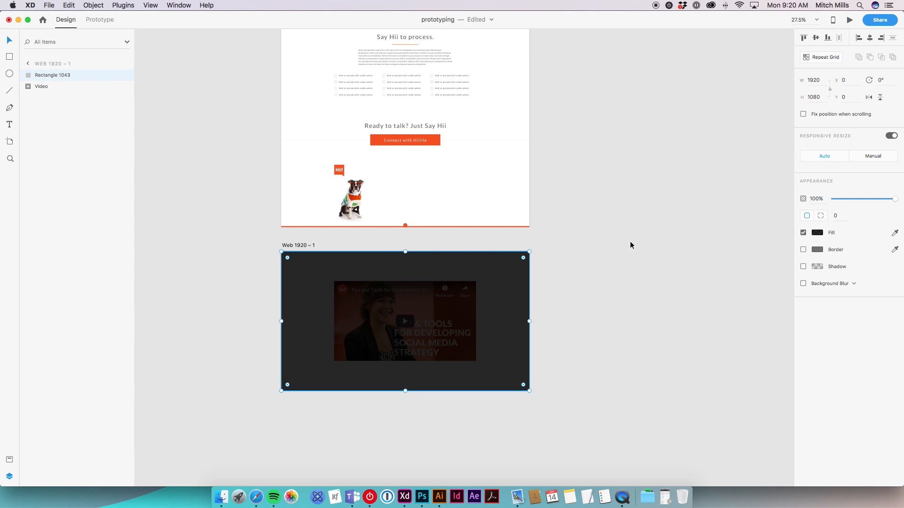
# Switch the dark rectangle's stacking between back and front several times, finishing with it sent behind the video thumbnail
pyautogui.press('super+shift+bracketleft')
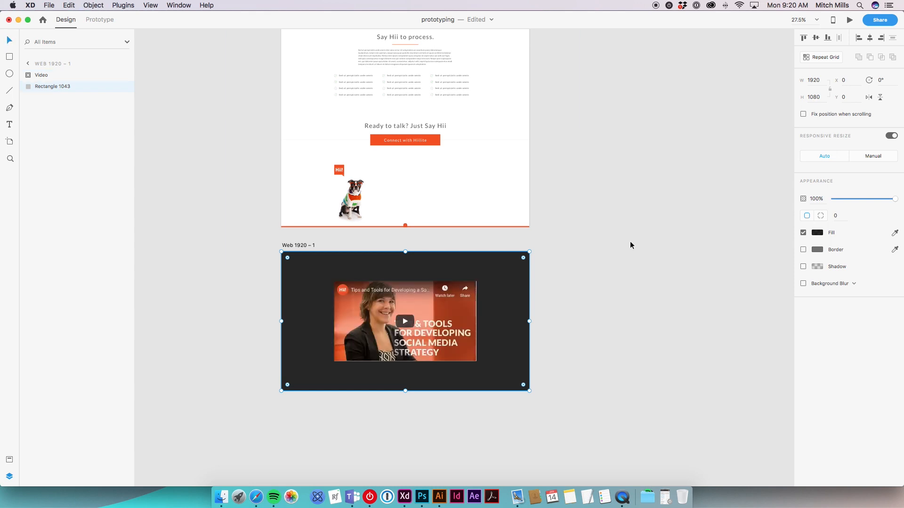
pyautogui.press('super+shift+bracketright')
pyautogui.press('super+shift+bracketleft')
pyautogui.press('super+shift+bracketright')
pyautogui.press('super+shift+bracketleft')
pyautogui.press('super+shift+bracketright')
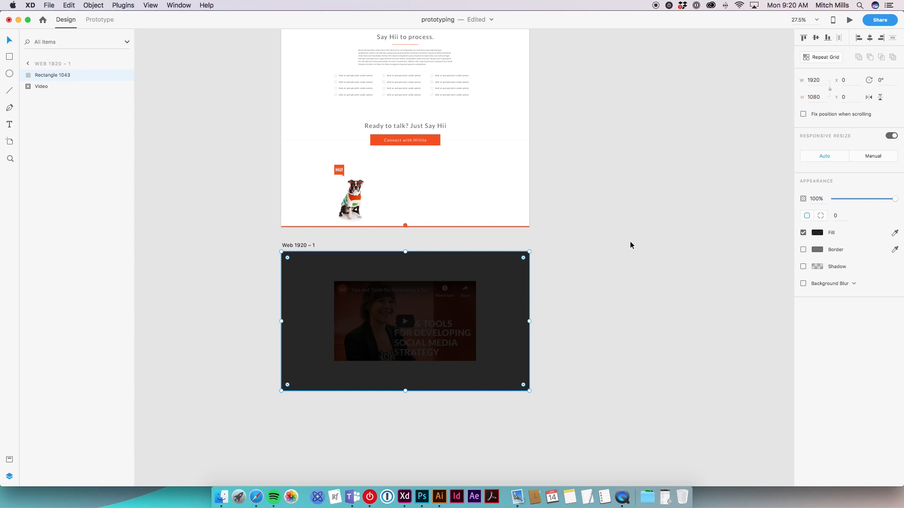
pyautogui.press('super+shift+bracketleft')
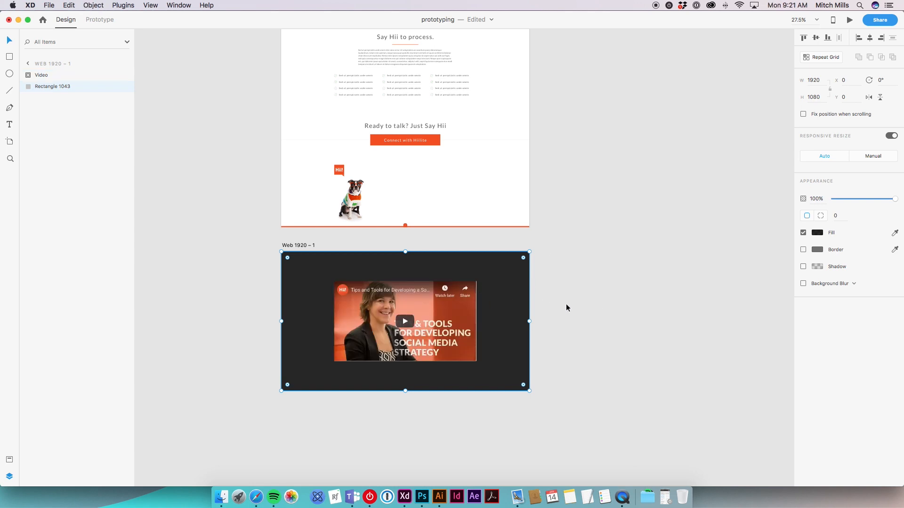
pyautogui.click(566, 325)
# Enlarge the video thumbnail on Web 1920 – 1 proportionally from its centre to about 1476 × 831
pyautogui.click(472, 289)
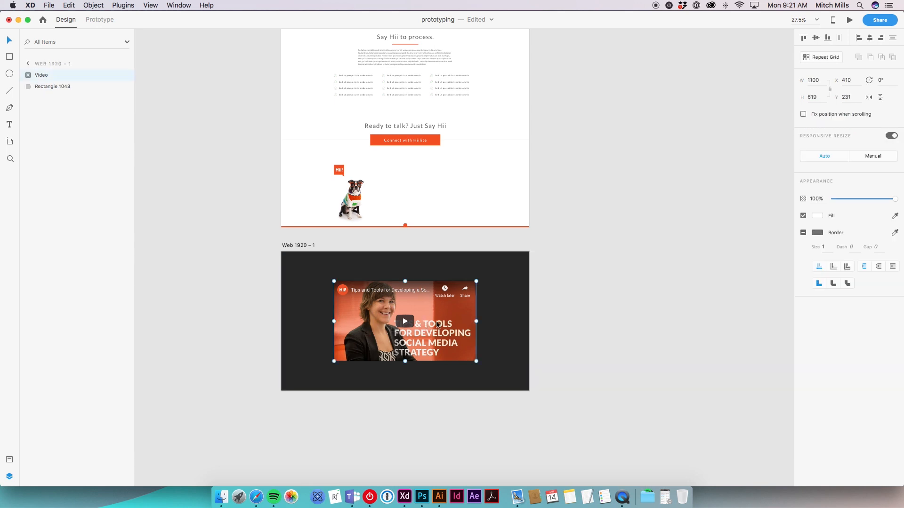
pyautogui.moveTo(477, 282); pyautogui.dragTo(505, 267)
pyautogui.click(605, 260)
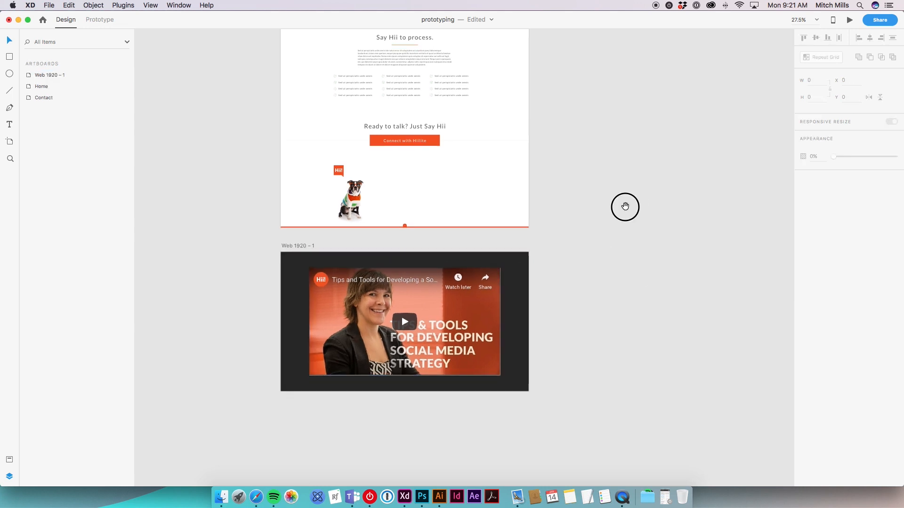
# Ungroup the mask of the enlarged Video group on the Web 1920 – 1 artboard
pyautogui.scroll(1, 629, 204)
pyautogui.hscroll(1, 630, 204)
pyautogui.click(484, 325)
pyautogui.click(28, 75)
pyautogui.click(28, 75)
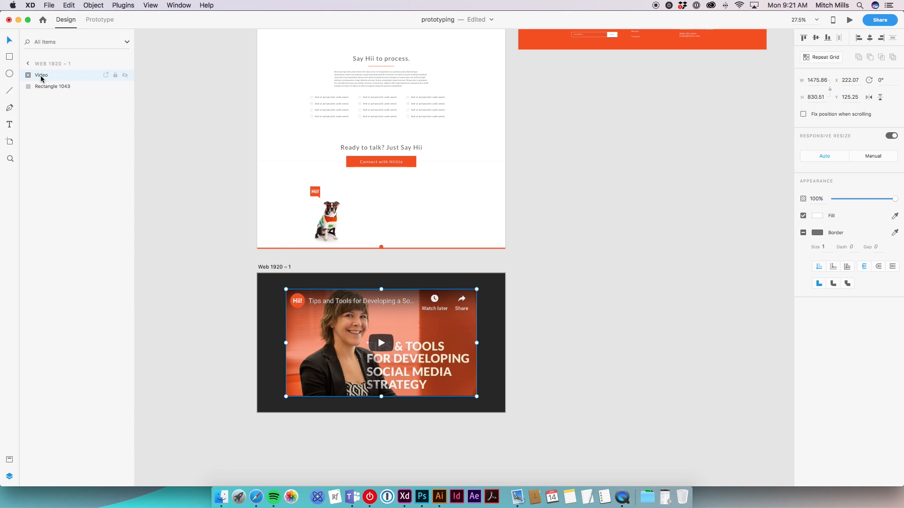
pyautogui.rightClick(46, 80)
pyautogui.click(95, 166)
# Move the released white mask rectangle off the video screenshot and delete it
pyautogui.moveTo(572, 381); pyautogui.dragTo(566, 350)
pyautogui.click(563, 347)
pyautogui.moveTo(414, 323); pyautogui.dragTo(622, 323)
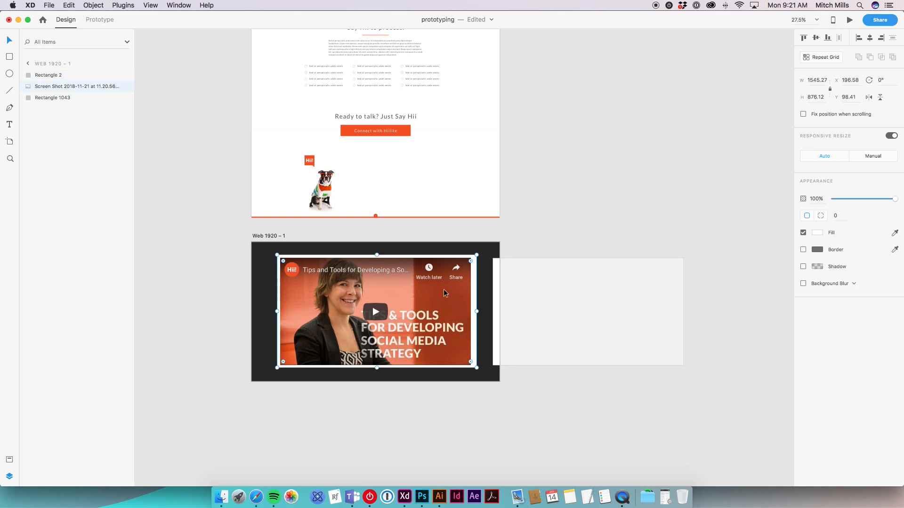
pyautogui.click(498, 437)
pyautogui.click(417, 336)
pyautogui.click(524, 416)
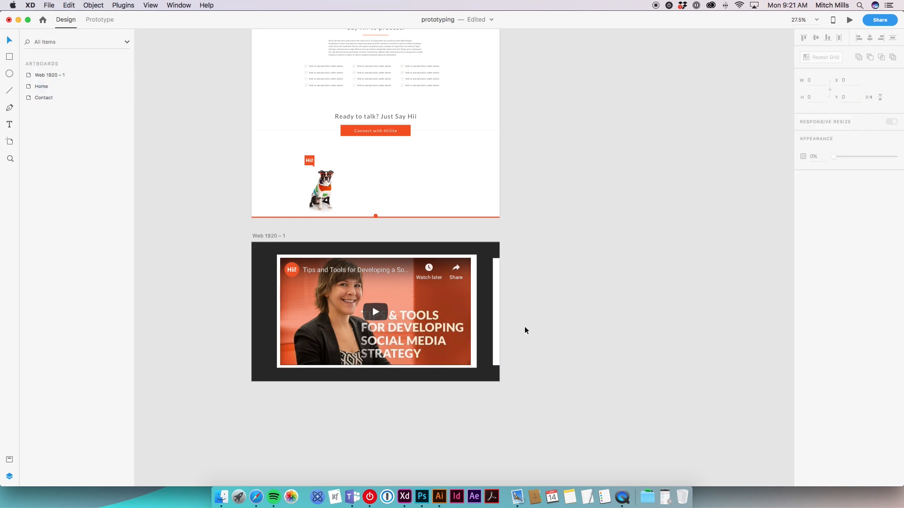
pyautogui.click(496, 311)
pyautogui.press('Delete')
# Move the unmasked video screenshot off the Web 1920 – 1 artboard onto the empty pasteboard beside it
pyautogui.click(435, 314)
pyautogui.moveTo(418, 309); pyautogui.dragTo(190, 305)
pyautogui.moveTo(242, 392); pyautogui.dragTo(467, 378)
pyautogui.moveTo(411, 296); pyautogui.dragTo(354, 296)
pyautogui.click(393, 392)
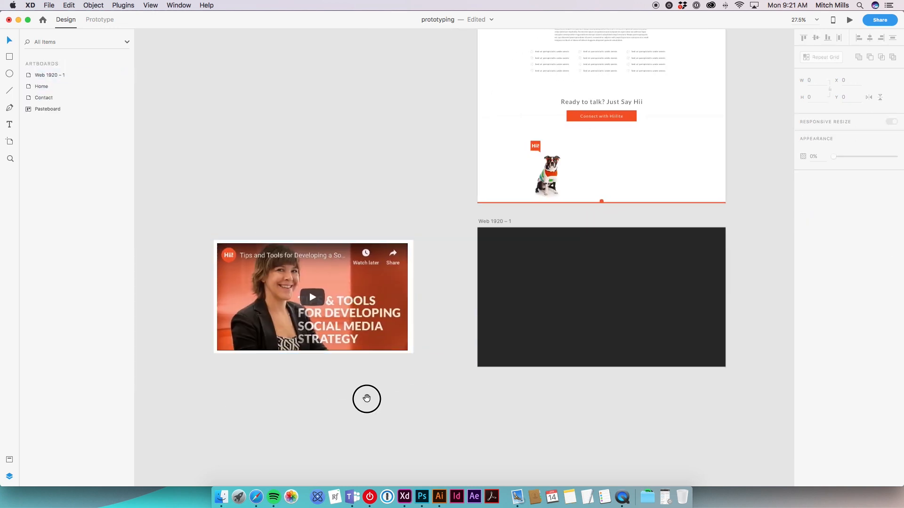
pyautogui.moveTo(367, 399); pyautogui.dragTo(448, 403)
# Draw a rectangle about 1477 × 834 over the picture area of the screenshot, leaving out its white margin
pyautogui.click(10, 56)
pyautogui.scroll(5, 361, 279)
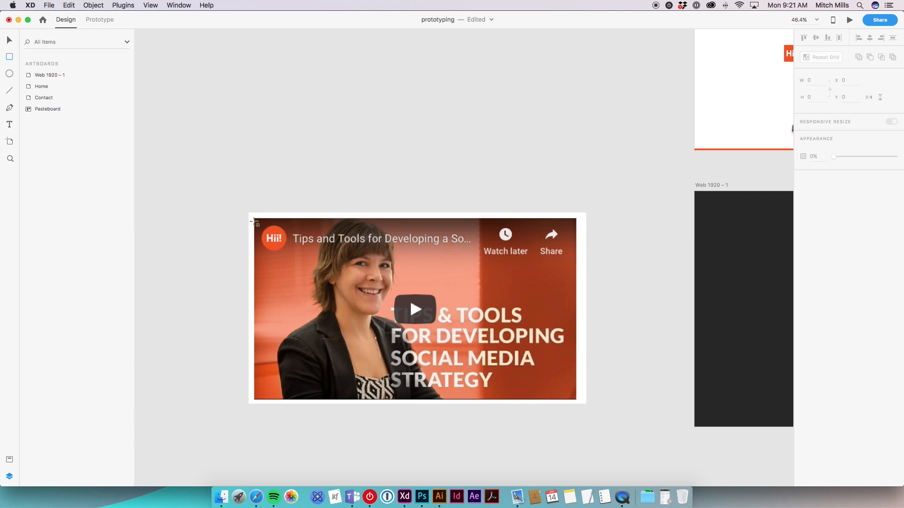
pyautogui.moveTo(253, 218); pyautogui.dragTo(578, 401)
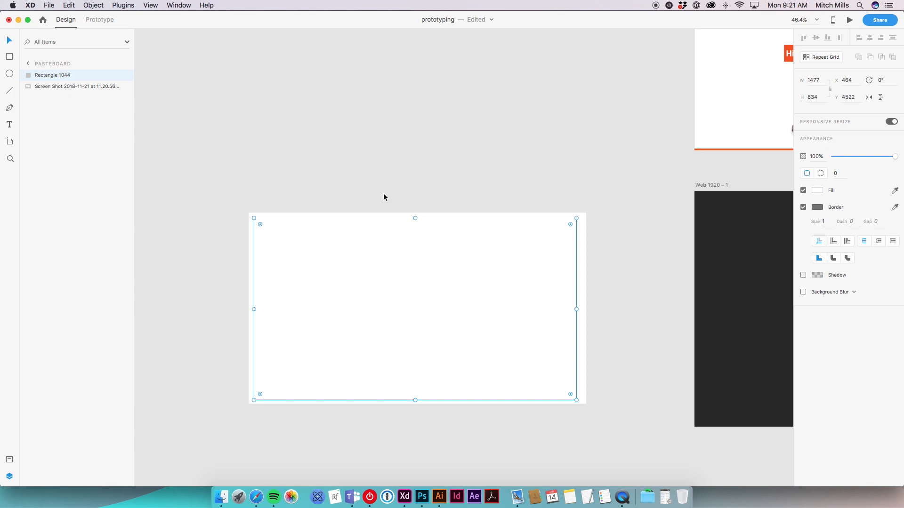
# Select the new rectangle together with the video screenshot and mask the screenshot with that shape
pyautogui.click(600, 416)
pyautogui.click(315, 256)
pyautogui.click(225, 114)
pyautogui.click(362, 254)
pyautogui.click(561, 253)
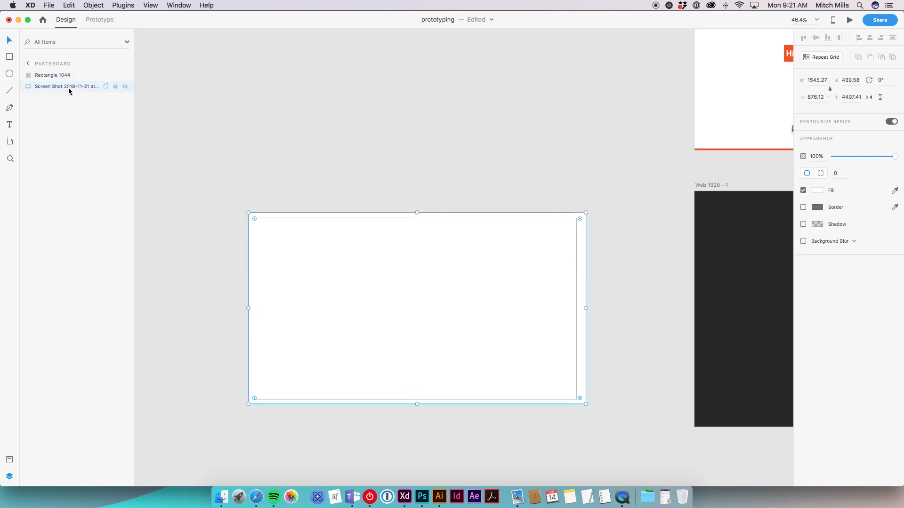
pyautogui.click(351, 179)
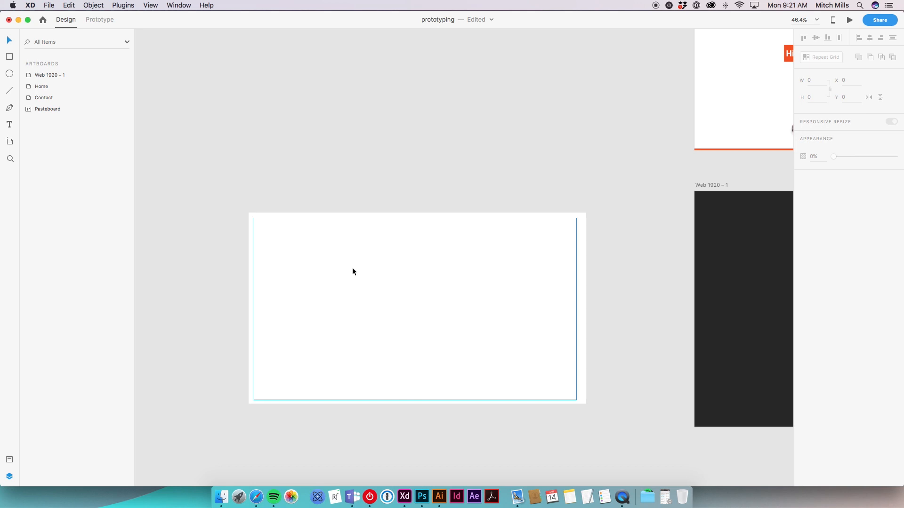
pyautogui.click(353, 272)
pyautogui.click(599, 416)
pyautogui.moveTo(600, 417); pyautogui.dragTo(530, 369)
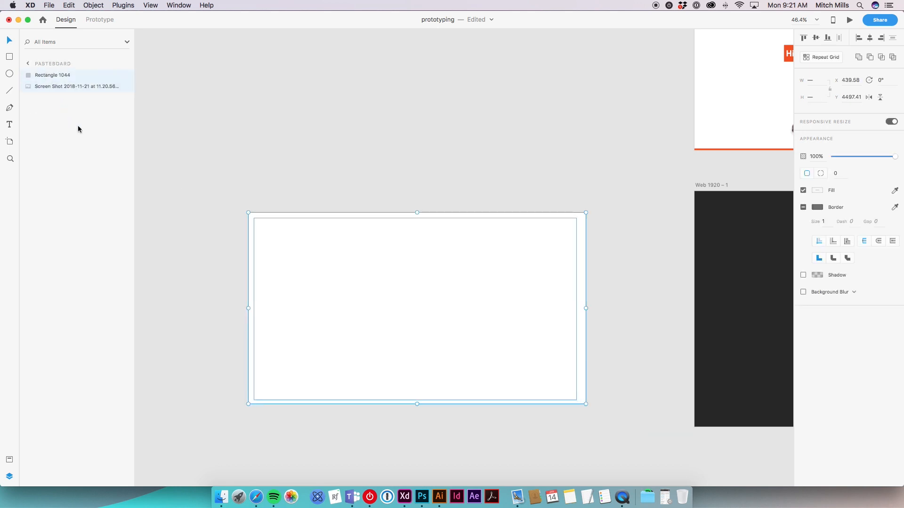
pyautogui.press('super+shift+m')
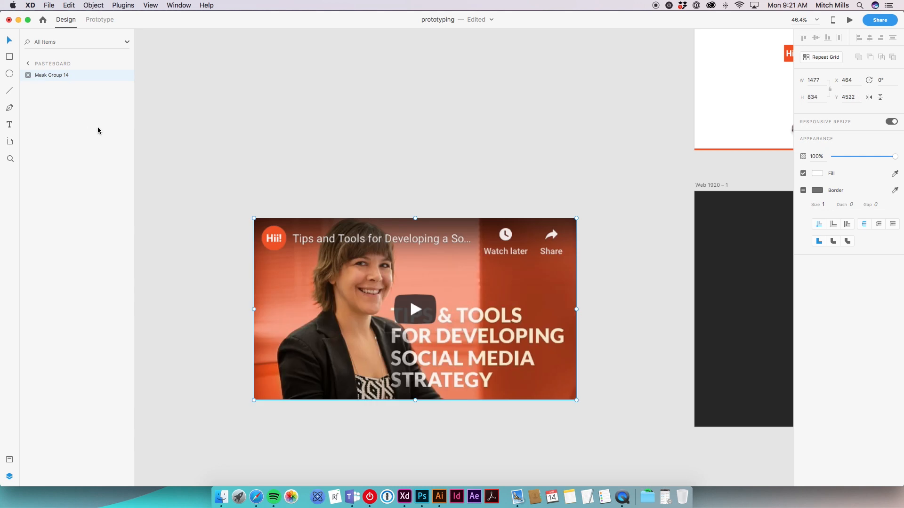
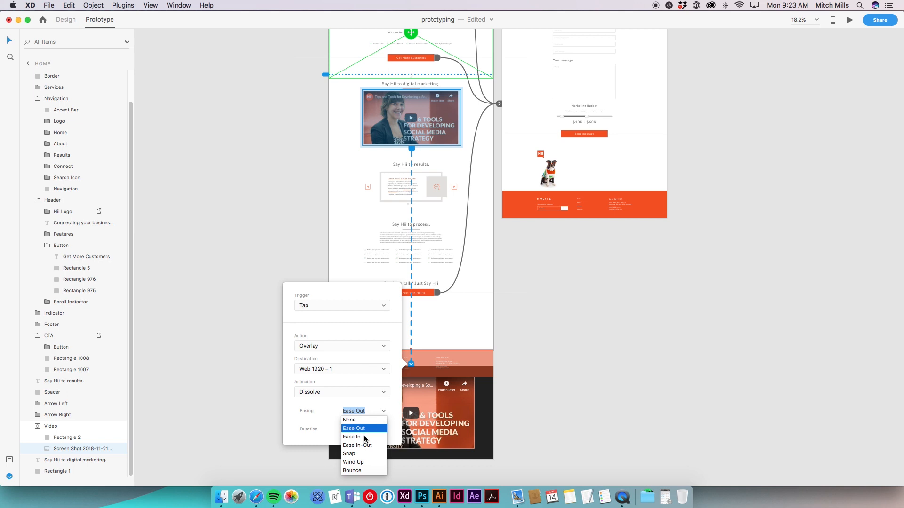
# Set the easing of the Home video's overlay link to Ease In
pyautogui.click(375, 429)
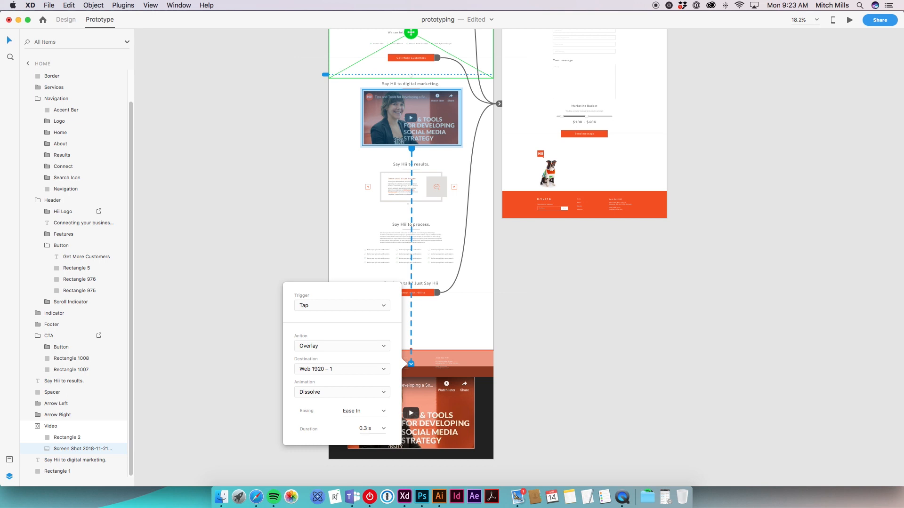
pyautogui.click(563, 320)
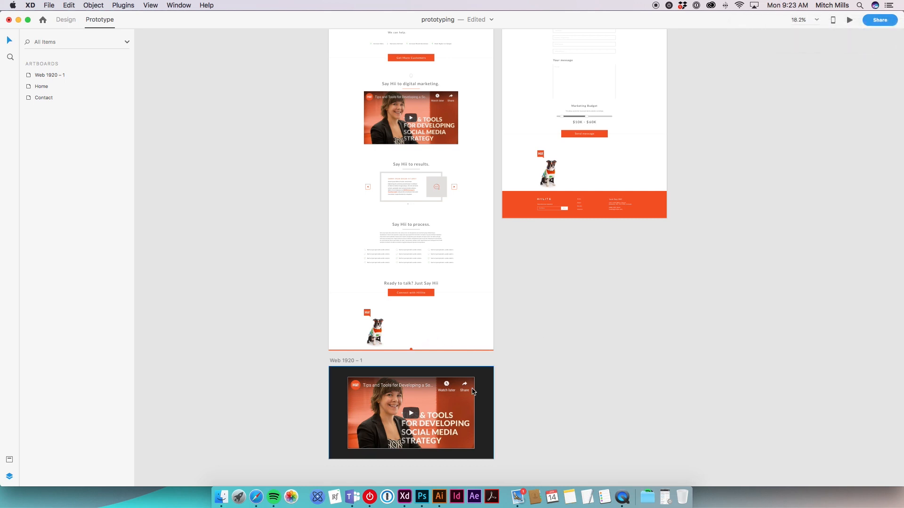
# Mark the Web 1920 – 1 artboard as the prototype's home screen
pyautogui.click(486, 386)
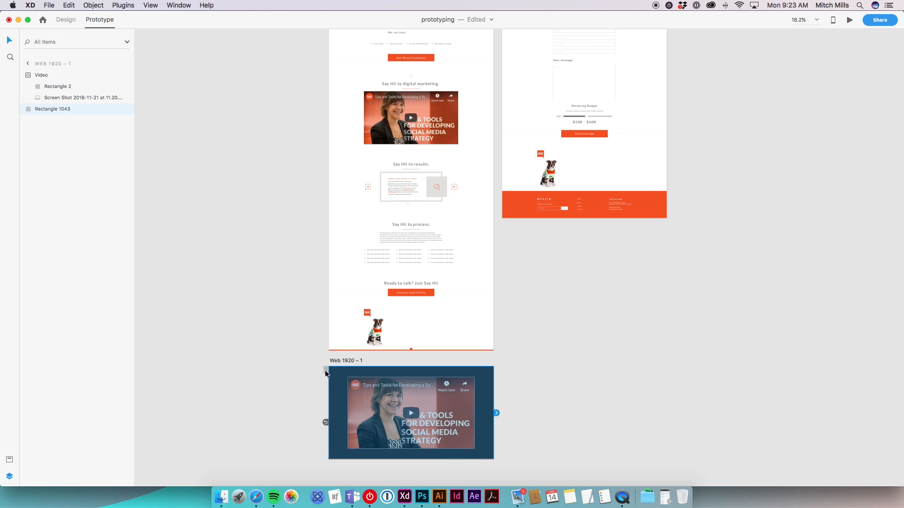
pyautogui.click(341, 363)
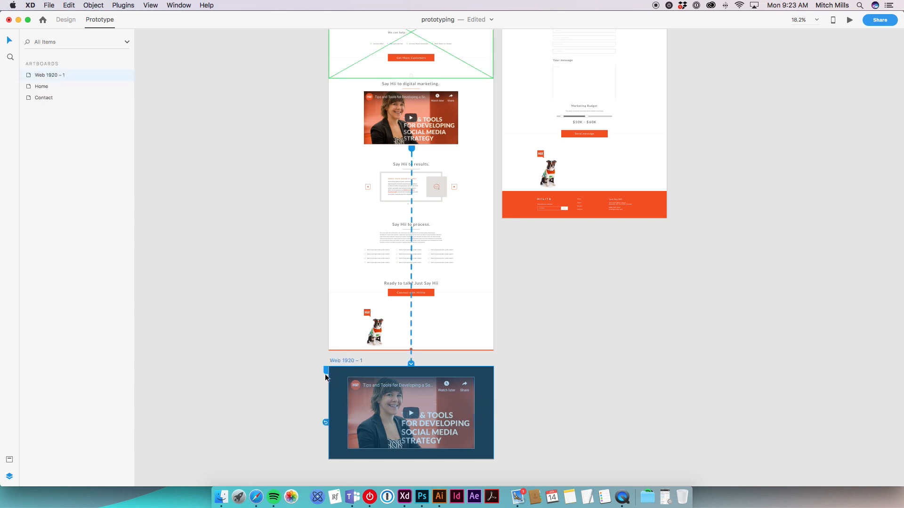
pyautogui.moveTo(328, 424)
pyautogui.mouseDown()
pyautogui.moveTo(297, 383)
pyautogui.moveTo(448, 238)
pyautogui.moveTo(326, 426)
pyautogui.mouseUp()
pyautogui.click(324, 370)
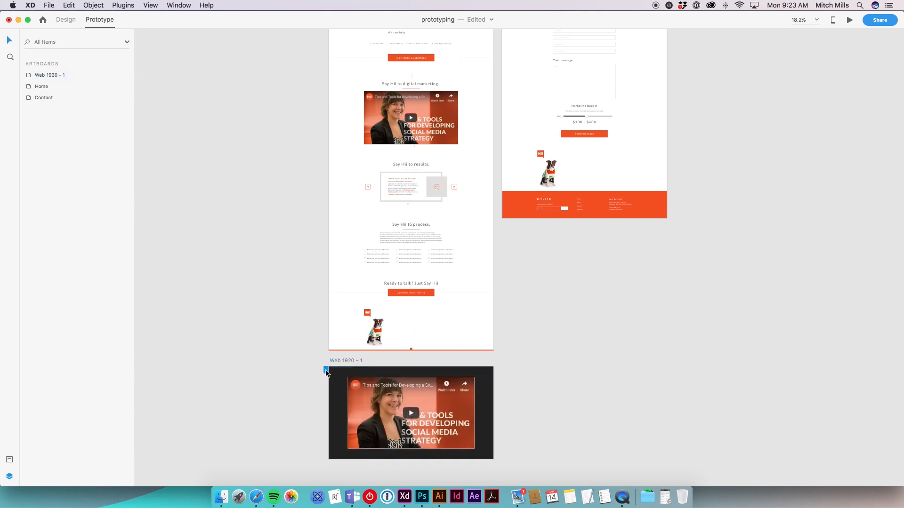
pyautogui.click(443, 132)
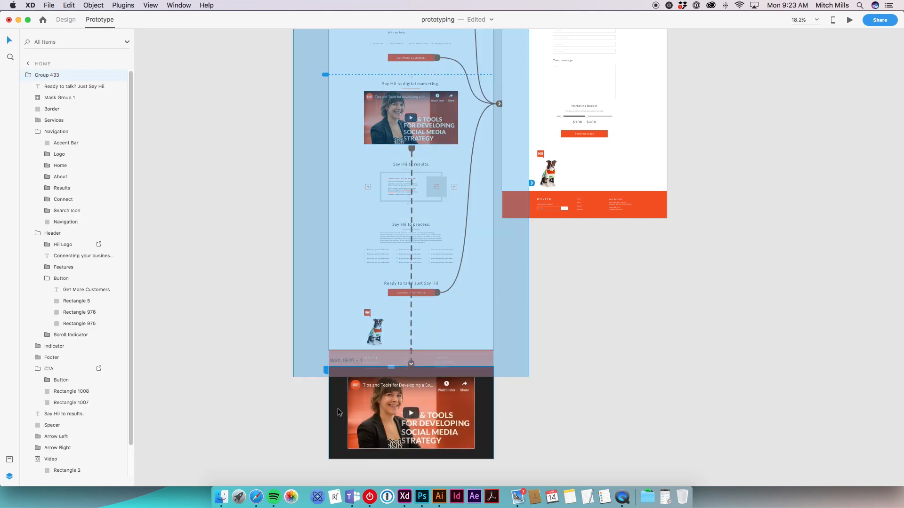
pyautogui.click(573, 426)
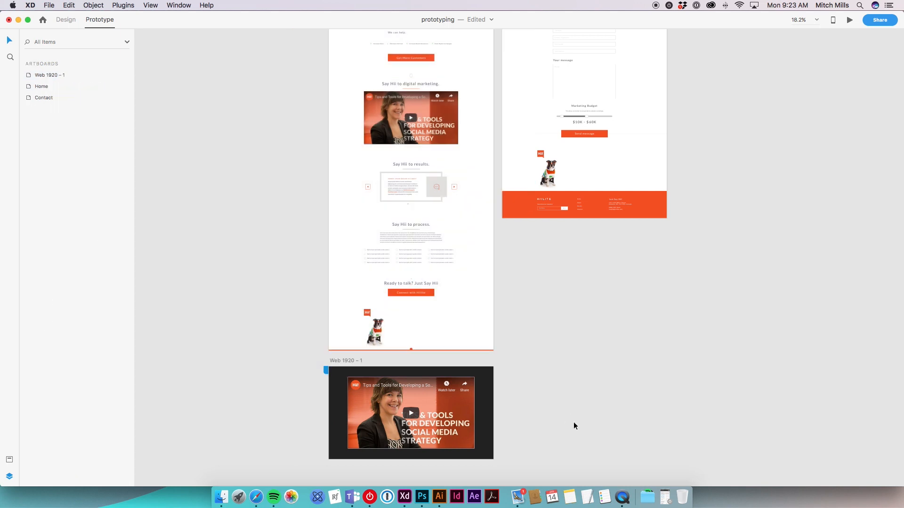
# Wire the Web 1920 – 1 artboard back towards Home with a Tap trigger and the Previous Artboard action
pyautogui.click(339, 361)
pyautogui.moveTo(496, 405); pyautogui.dragTo(476, 252)
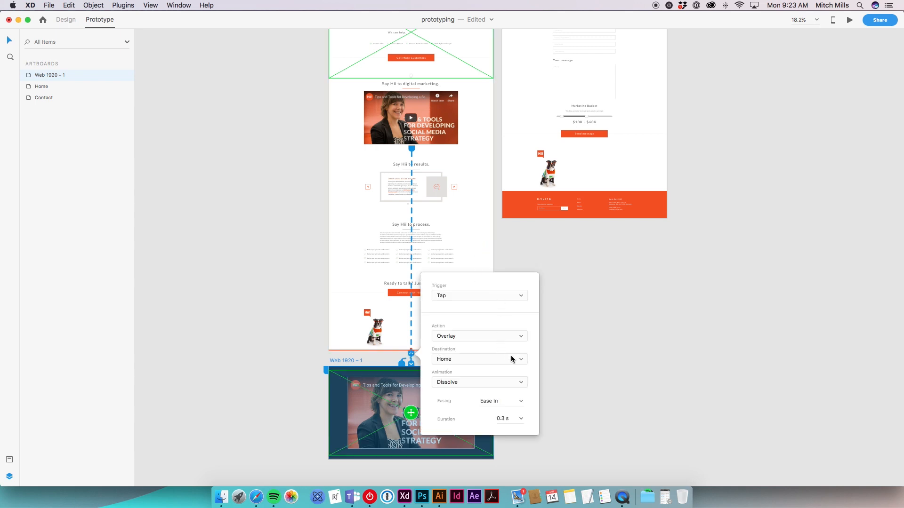
pyautogui.click(521, 295)
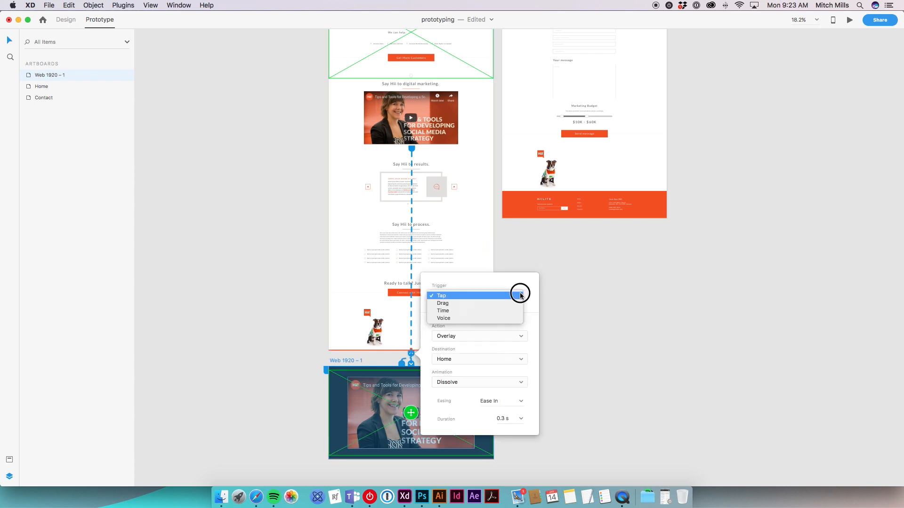
pyautogui.click(519, 298)
pyautogui.click(525, 336)
pyautogui.click(491, 352)
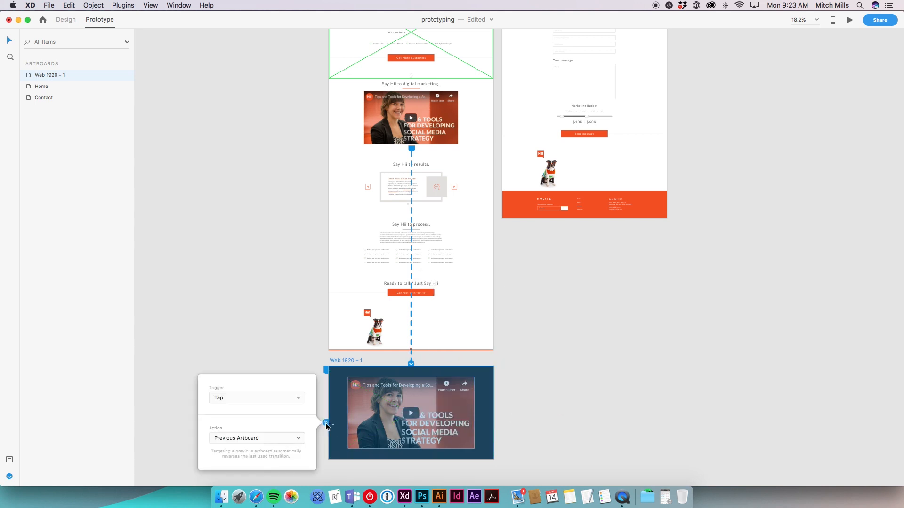
# Preview the prototype from Home, checking that the video overlay opens and returns on tap, and close the preview
pyautogui.click(388, 291)
pyautogui.scroll(3, 387, 292)
pyautogui.click(307, 82)
pyautogui.click(848, 21)
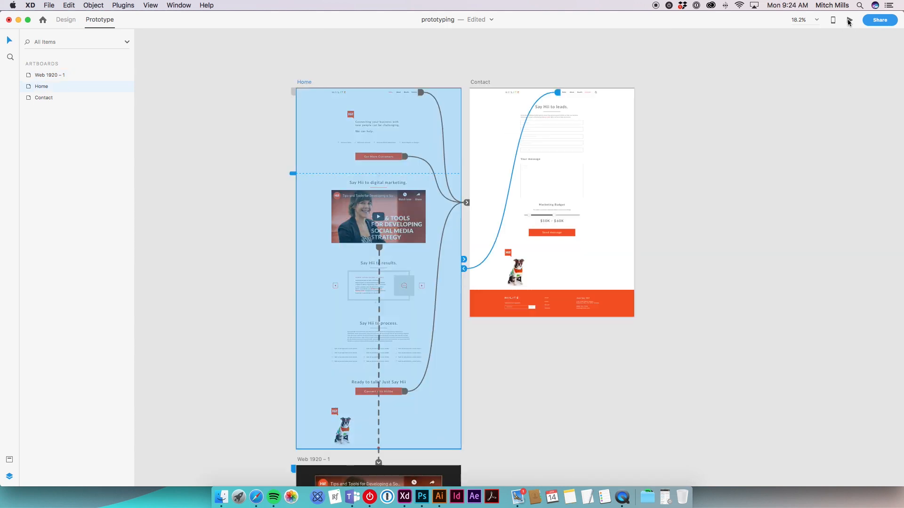
pyautogui.scroll(-10, 535, 208)
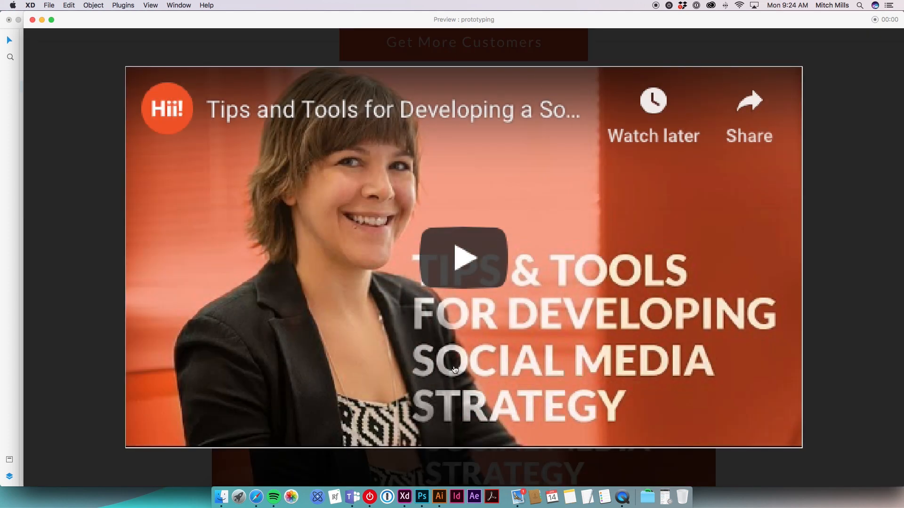
pyautogui.click(455, 370)
pyautogui.click(455, 370)
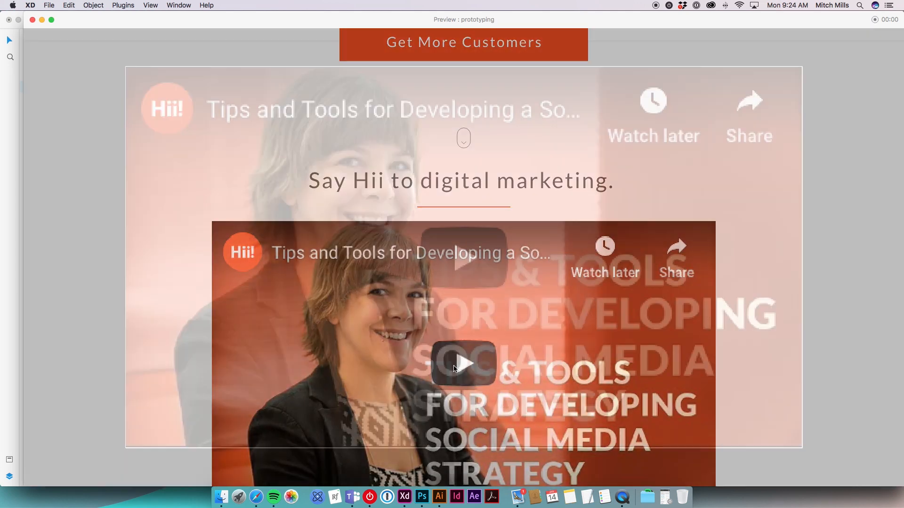
pyautogui.click(498, 302)
pyautogui.scroll(-3, 809, 214)
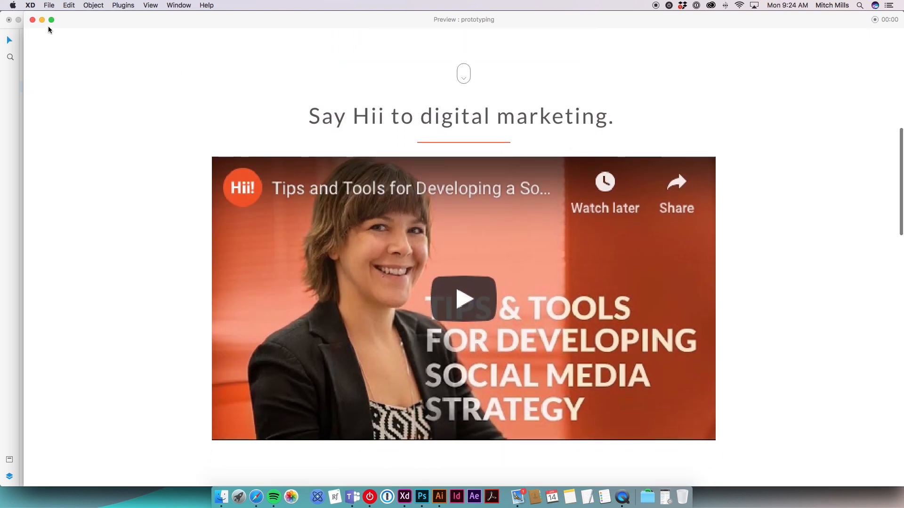
pyautogui.click(32, 19)
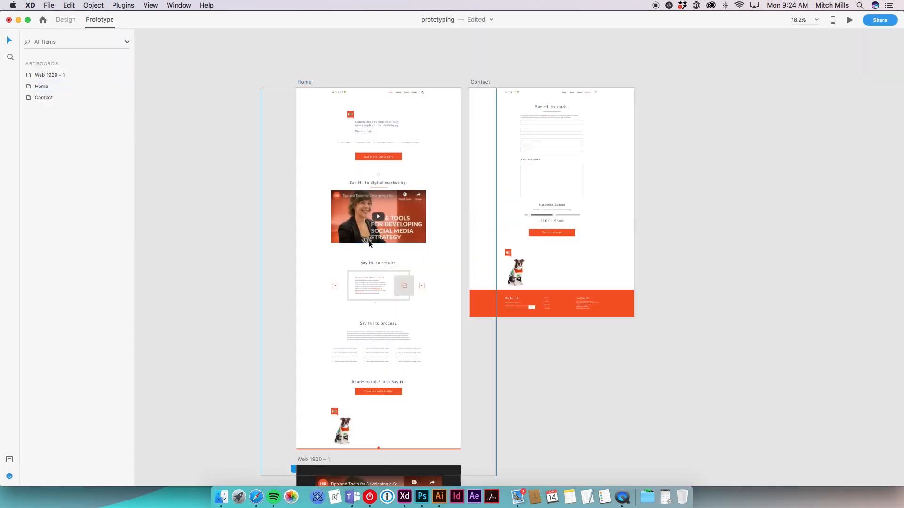
# Return to design mode and select the slider's mask group in Home's "Say Hii to results." section
pyautogui.scroll(-2, 413, 248)
pyautogui.scroll(-2, 413, 245)
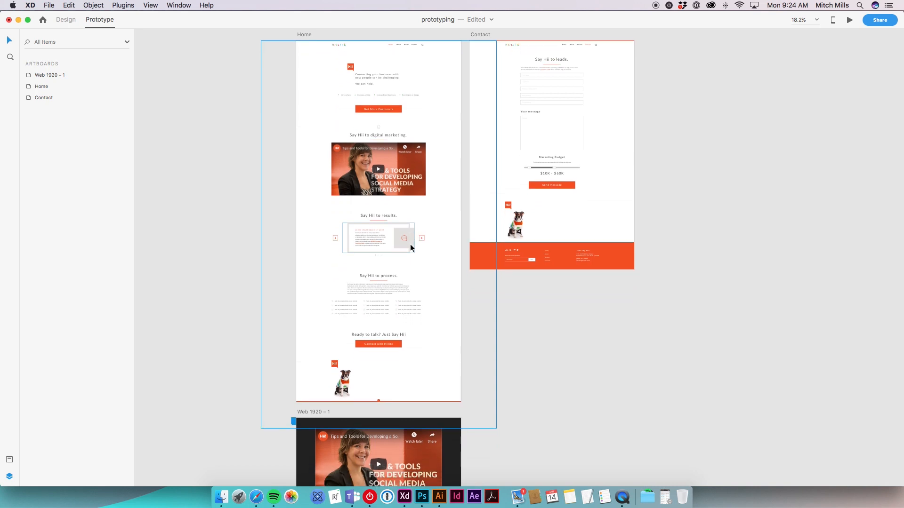
pyautogui.scroll(-1, 408, 236)
pyautogui.scroll(5, 409, 236)
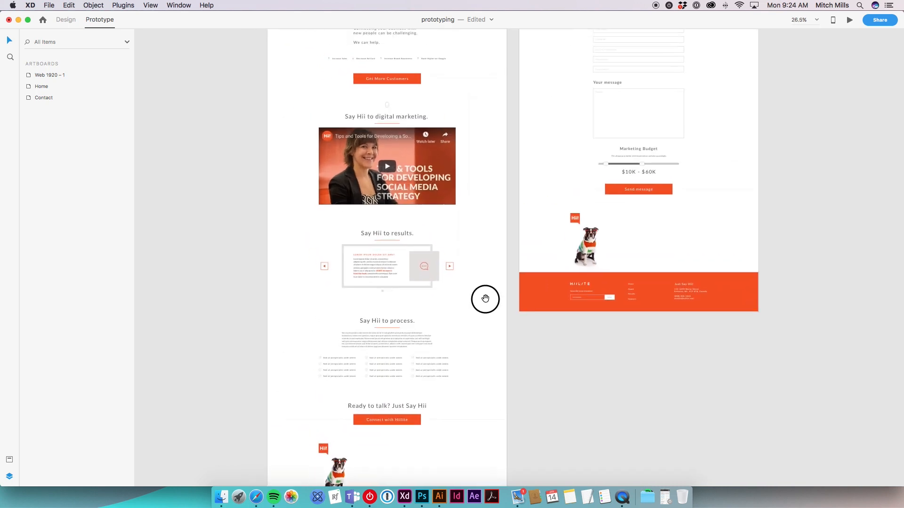
pyautogui.click(441, 268)
pyautogui.scroll(-1, 425, 292)
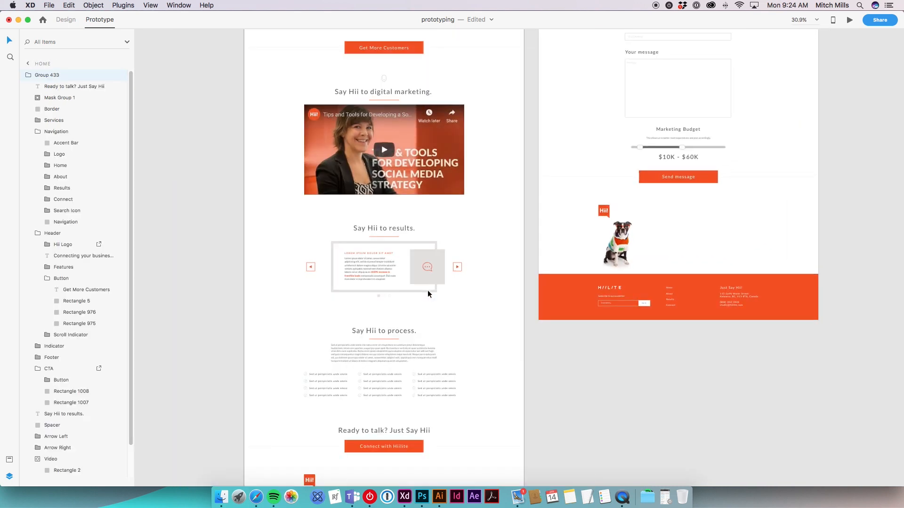
pyautogui.click(70, 22)
pyautogui.click(177, 213)
pyautogui.scroll(-1, 420, 268)
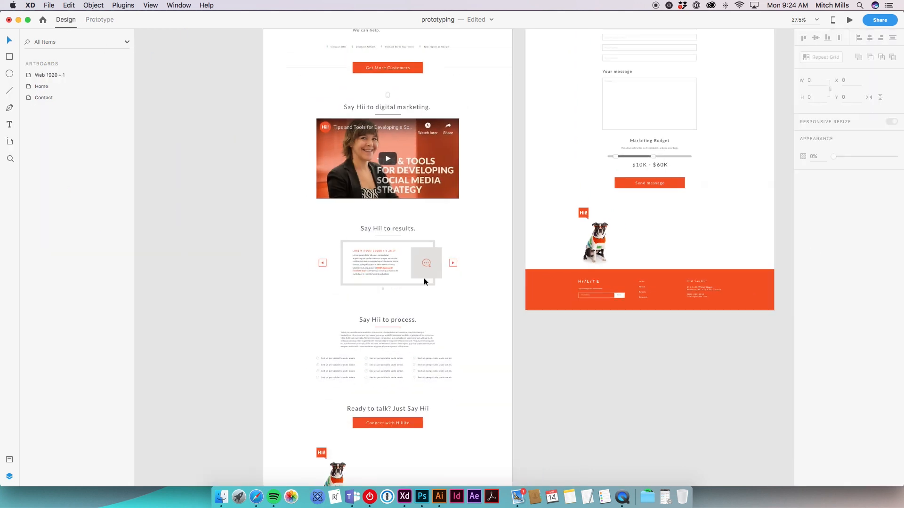
pyautogui.click(464, 275)
pyautogui.hscroll(2, 573, 361)
pyautogui.scroll(1, 573, 361)
pyautogui.doubleClick(377, 283)
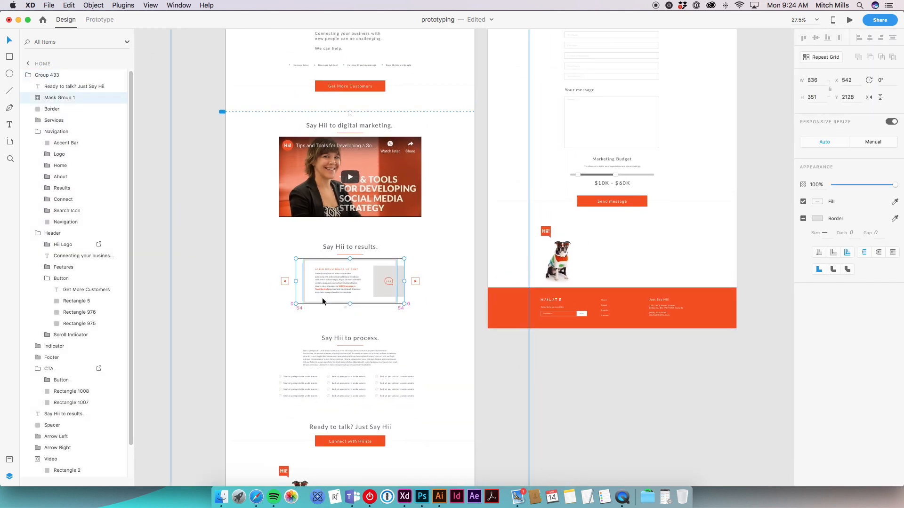
# Expand the slider's Mask Group 1 and examine its mask shape, Rectangle 6, and its slide content, Group 11
pyautogui.scroll(3, 323, 298)
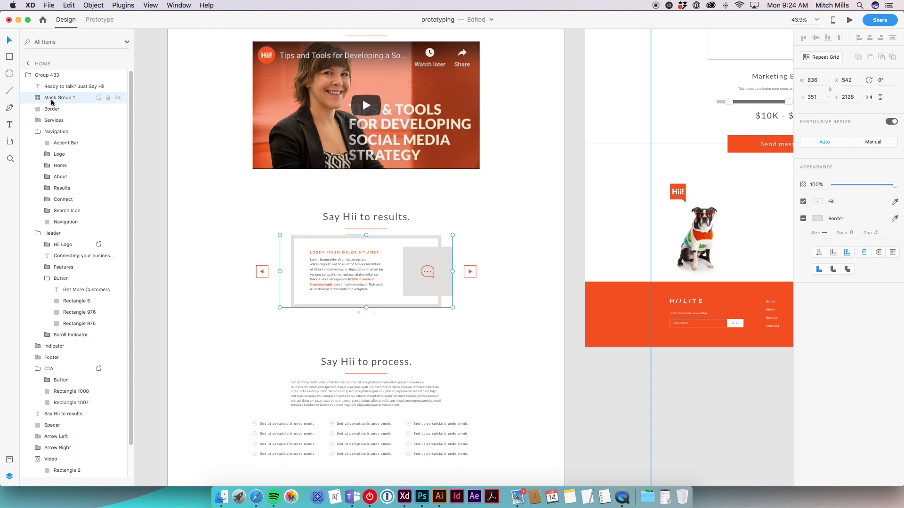
pyautogui.click(54, 79)
pyautogui.doubleClick(433, 285)
pyautogui.click(35, 99)
pyautogui.click(71, 121)
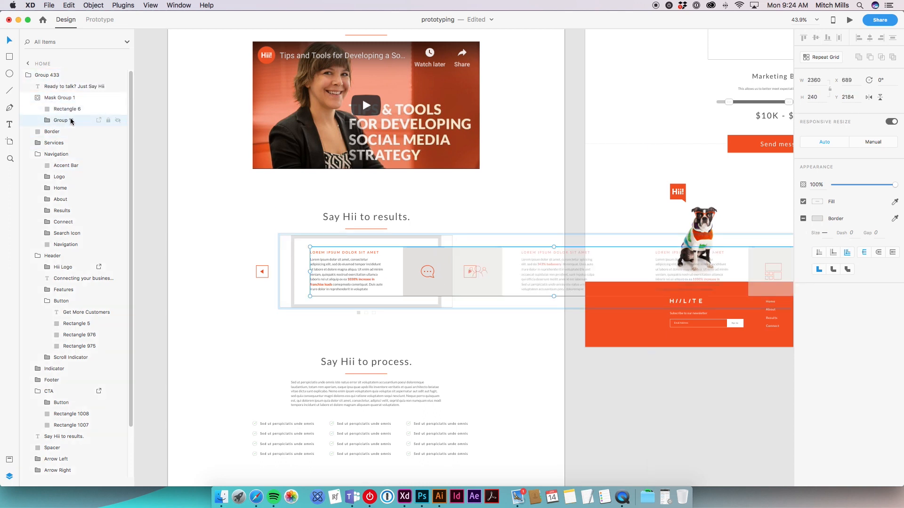
pyautogui.click(74, 111)
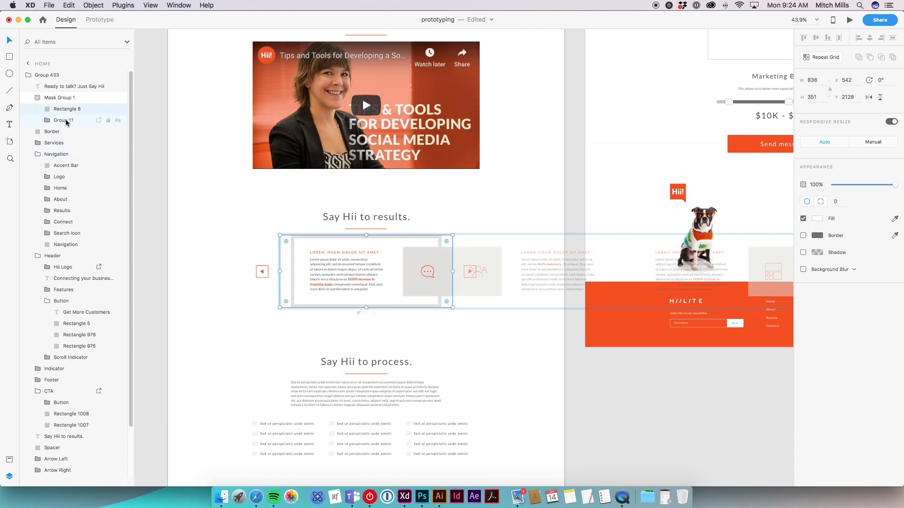
pyautogui.click(66, 121)
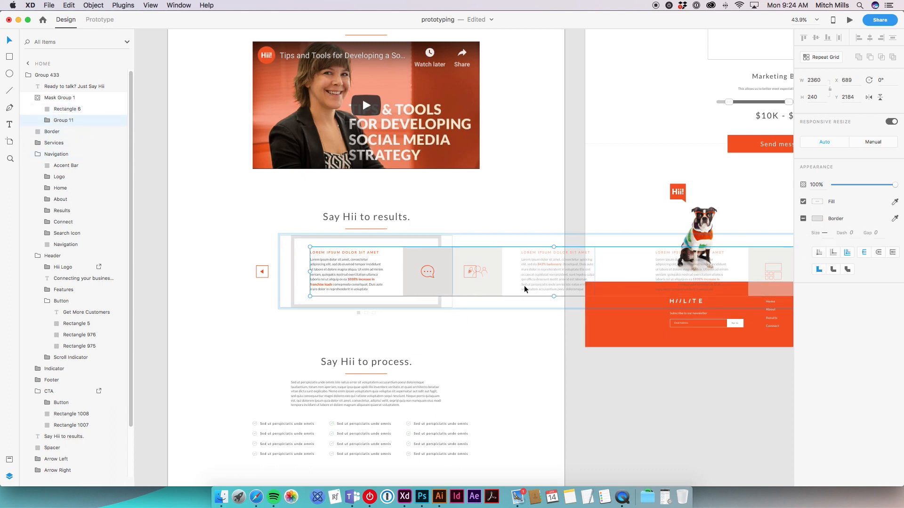
# Try shifting the slide content sideways inside the slider mask, and undo the move
pyautogui.moveTo(487, 277); pyautogui.dragTo(366, 281)
pyautogui.press('super+z')
pyautogui.click(493, 334)
# Duplicate the Home artboard twice and place both copies beside each other to the left of the original
pyautogui.scroll(-5, 395, 272)
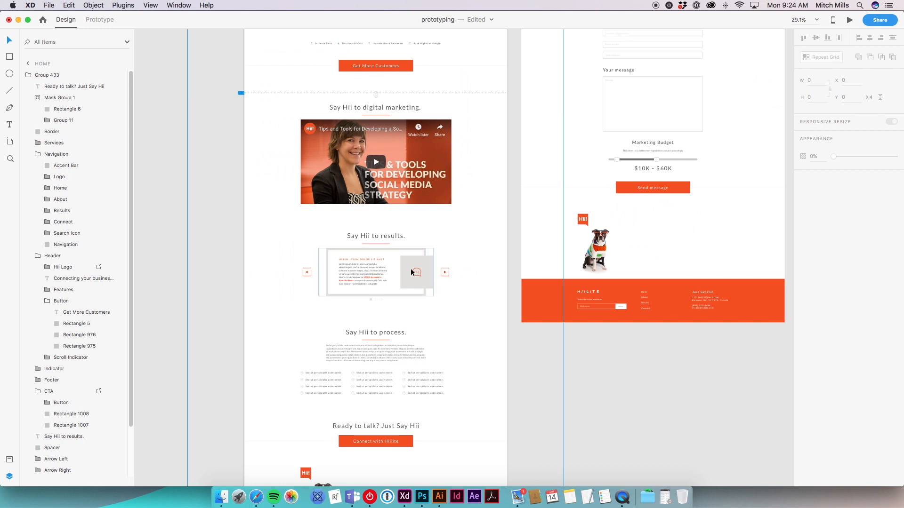
pyautogui.scroll(-5, 462, 323)
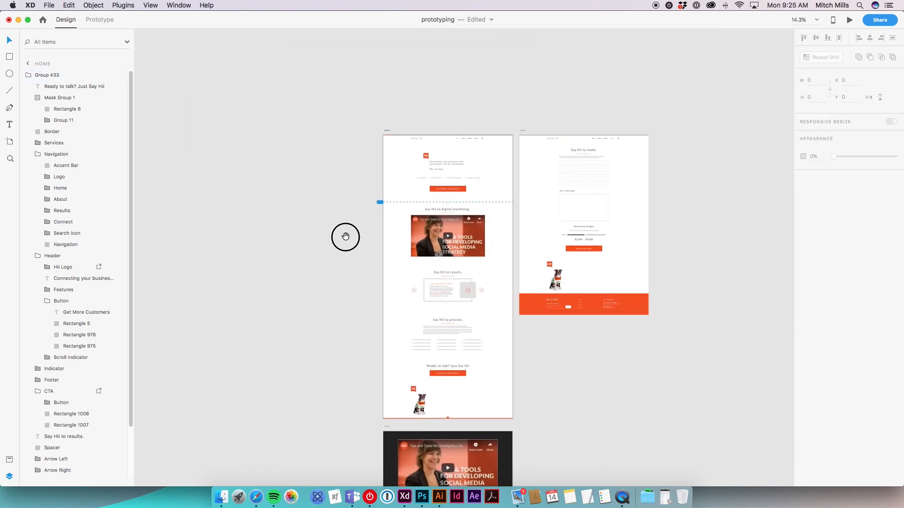
pyautogui.click(414, 135)
pyautogui.moveTo(413, 133); pyautogui.dragTo(152, 137)
pyautogui.moveTo(356, 200); pyautogui.dragTo(538, 211)
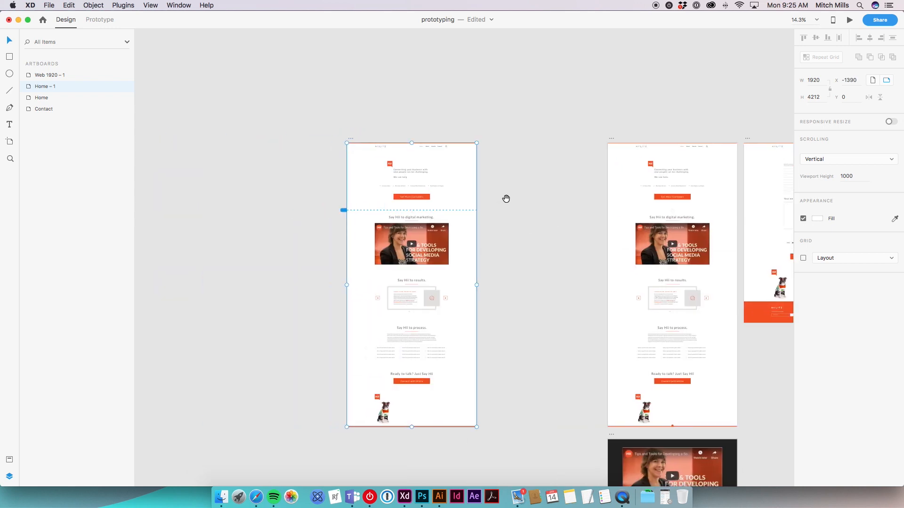
pyautogui.moveTo(349, 137); pyautogui.dragTo(405, 151)
pyautogui.moveTo(569, 222); pyautogui.dragTo(431, 228)
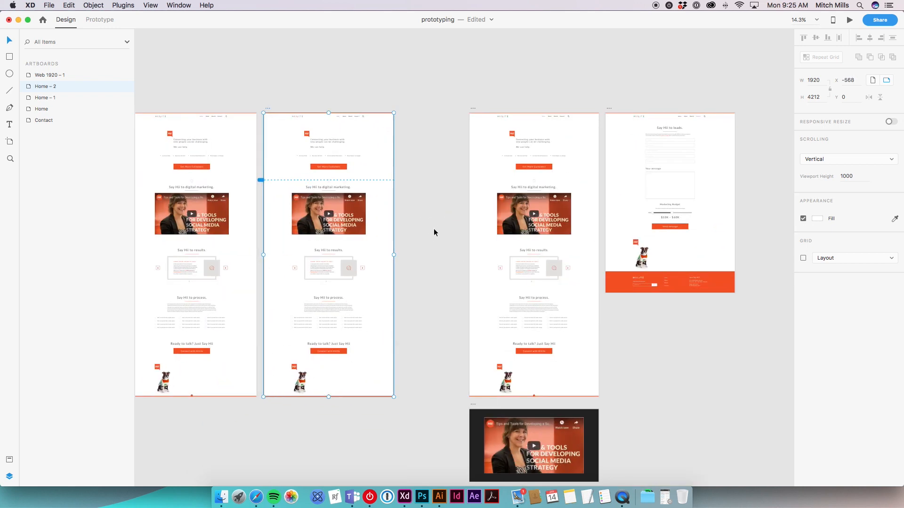
pyautogui.click(430, 253)
# On Home – 1, shift the masked slide content left so the slider shows the second slide with the people icon
pyautogui.click(575, 277)
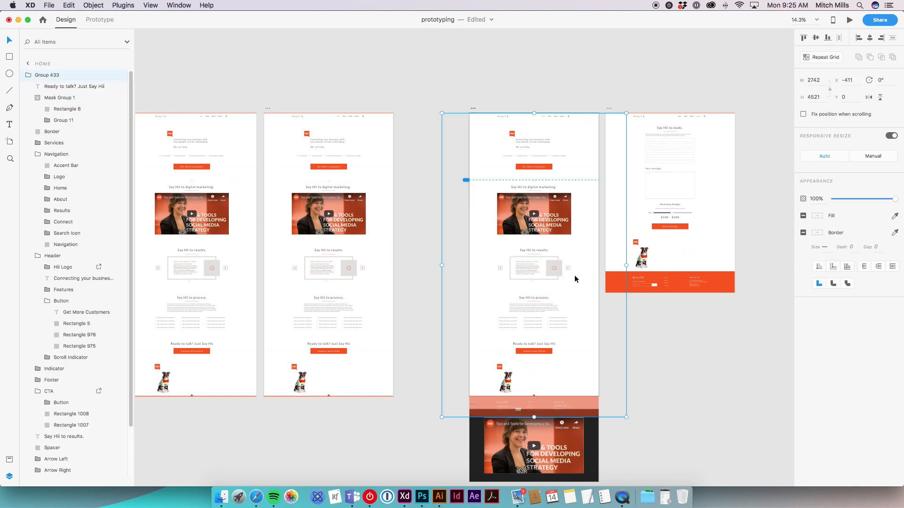
pyautogui.scroll(2, 559, 278)
pyautogui.scroll(3, 547, 271)
pyautogui.click(561, 268)
pyautogui.moveTo(328, 312); pyautogui.dragTo(557, 303)
pyautogui.click(555, 313)
pyautogui.moveTo(355, 341); pyautogui.dragTo(516, 333)
pyautogui.click(371, 265)
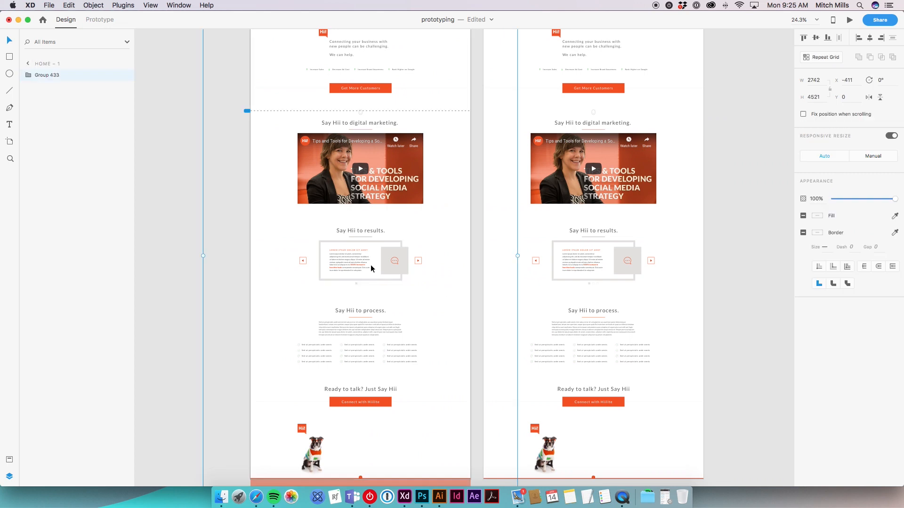
pyautogui.scroll(2, 374, 264)
pyautogui.doubleClick(401, 266)
pyautogui.doubleClick(397, 266)
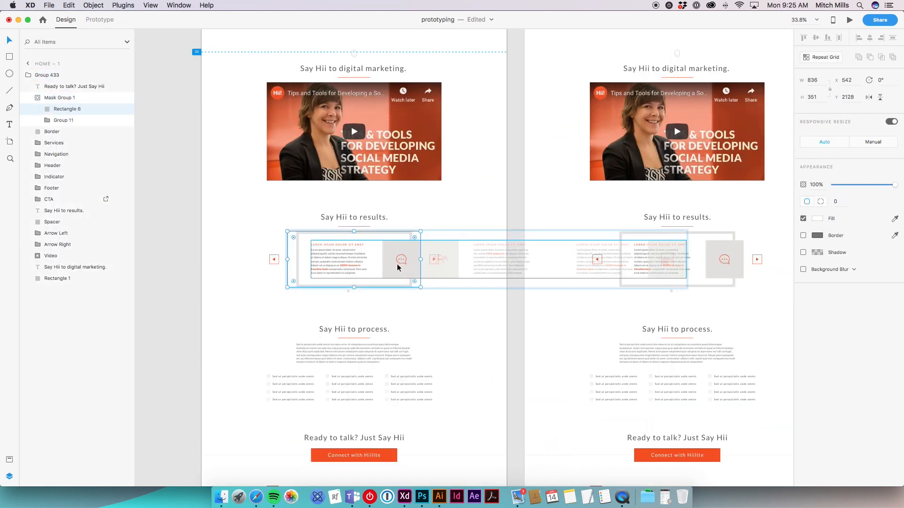
pyautogui.moveTo(397, 263); pyautogui.dragTo(300, 270)
# On Home – 2, shift the masked slide content left so the slider shows the third slide with the layout icon
pyautogui.click(719, 262)
pyautogui.doubleClick(719, 268)
pyautogui.doubleClick(720, 268)
pyautogui.moveTo(719, 268); pyautogui.dragTo(460, 259)
pyautogui.click(632, 321)
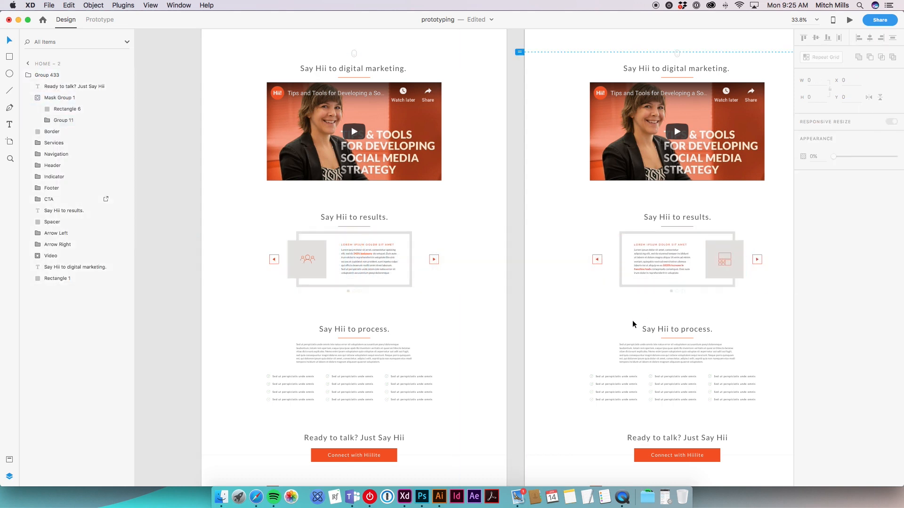
# On Home – 1, fill the second slider indicator square with the grey sampled from the first square
pyautogui.moveTo(610, 318); pyautogui.dragTo(553, 307)
pyautogui.scroll(8, 298, 279)
pyautogui.click(358, 264)
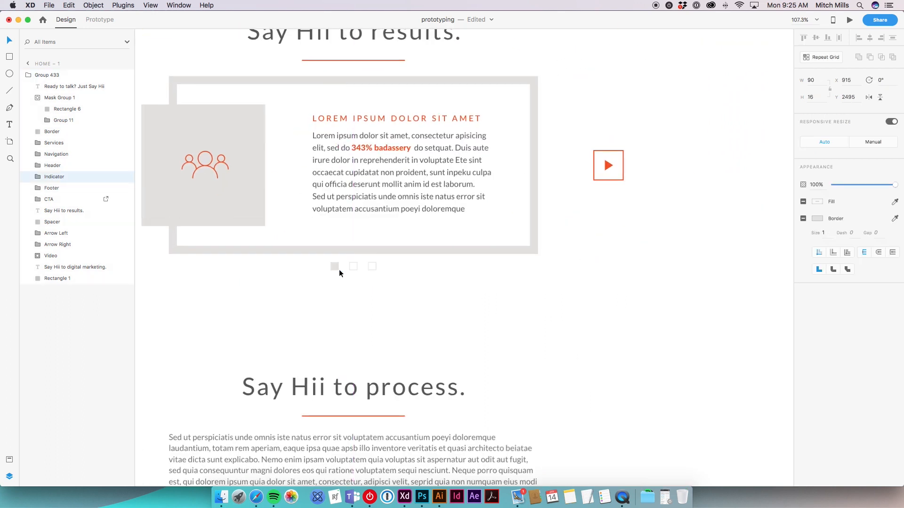
pyautogui.scroll(6, 372, 263)
pyautogui.doubleClick(376, 264)
pyautogui.click(895, 219)
pyautogui.click(330, 257)
# Give Home – 1's first indicator square a border in its own grey and turn off its fill
pyautogui.click(332, 257)
pyautogui.press('Escape')
pyautogui.click(895, 234)
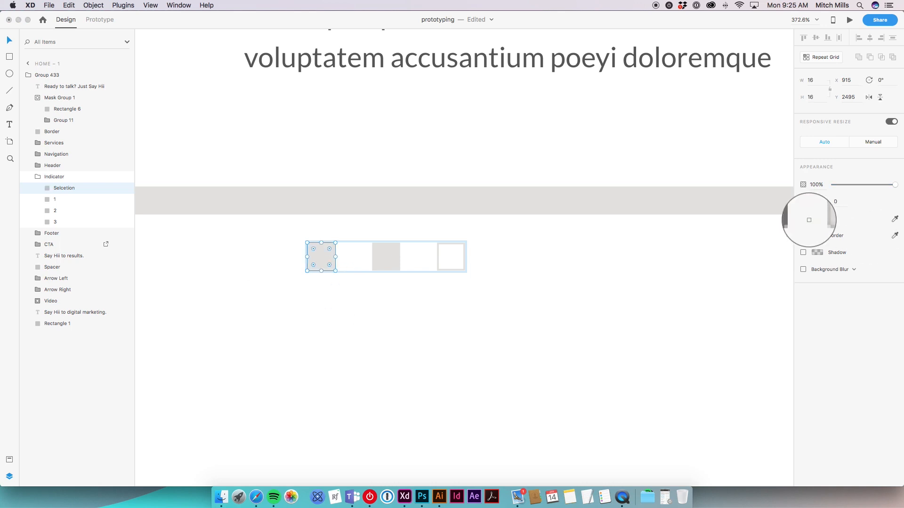
pyautogui.click(821, 219)
pyautogui.click(803, 219)
pyautogui.click(523, 320)
# On Home – 2, fill the third slider indicator square with the grey sampled from its border colour
pyautogui.scroll(-5, 524, 319)
pyautogui.moveTo(590, 344); pyautogui.dragTo(198, 311)
pyautogui.moveTo(737, 309); pyautogui.dragTo(146, 301)
pyautogui.moveTo(782, 336); pyautogui.dragTo(232, 320)
pyautogui.scroll(3, 398, 217)
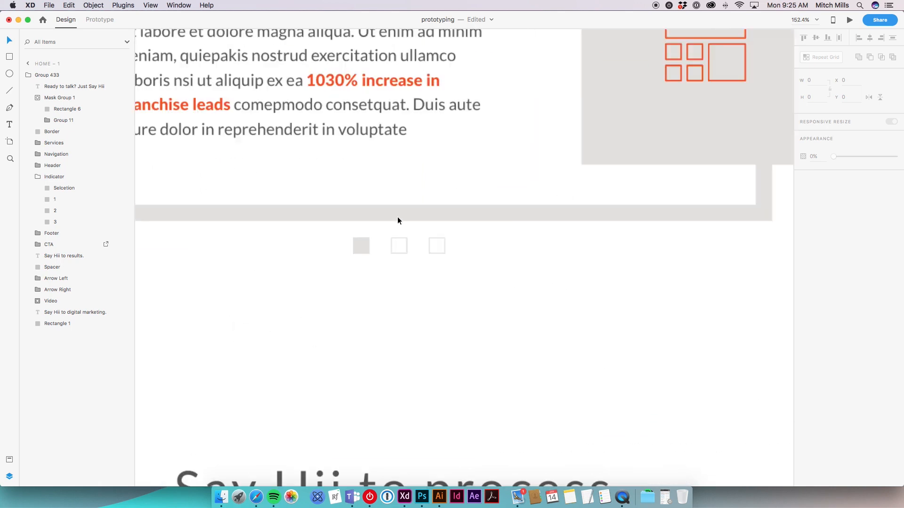
pyautogui.click(442, 248)
pyautogui.click(895, 219)
pyautogui.click(819, 235)
# Give Home – 2's first indicator square a border in its own grey and turn off its fill
pyautogui.click(363, 250)
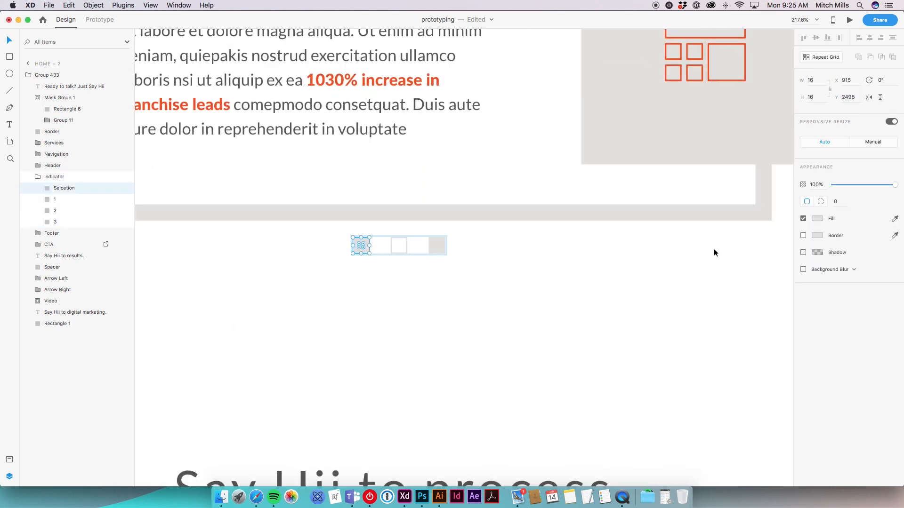
pyautogui.click(895, 235)
pyautogui.click(819, 219)
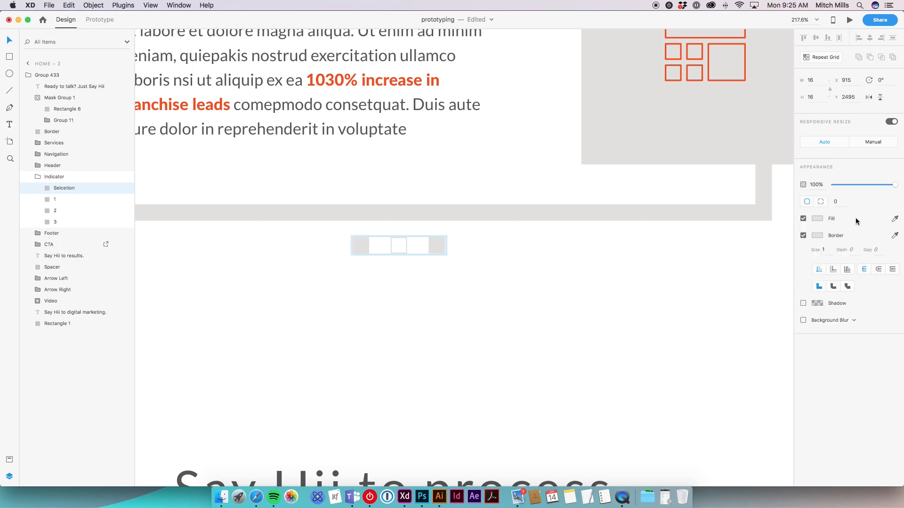
pyautogui.click(803, 218)
pyautogui.click(566, 296)
# Return to prototype mode and wire the right arrow of Home's slider to the Home – 1 artboard
pyautogui.scroll(-7, 372, 303)
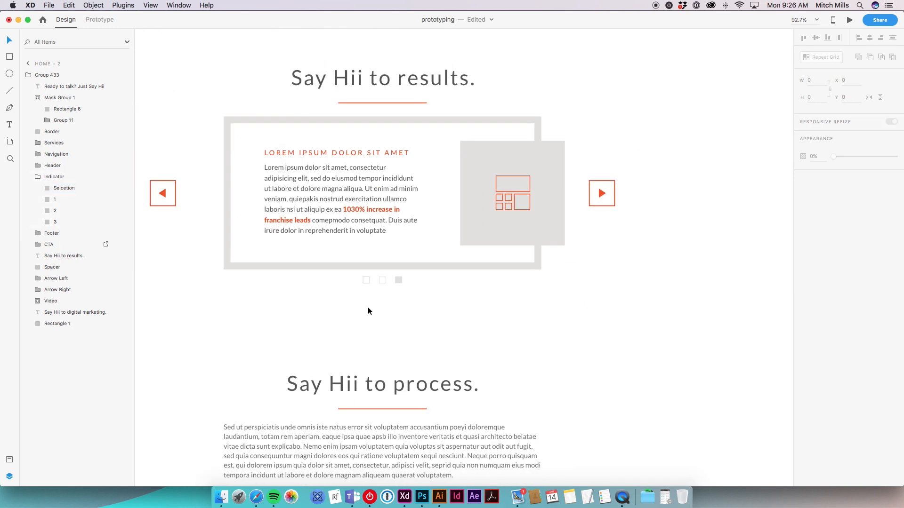
pyautogui.moveTo(267, 312); pyautogui.dragTo(546, 331)
pyautogui.scroll(-7, 545, 330)
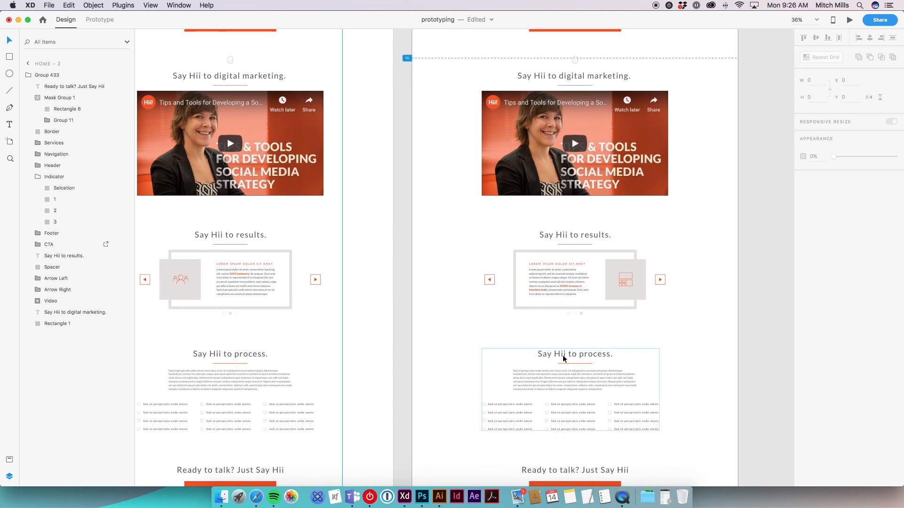
pyautogui.scroll(-4, 546, 355)
pyautogui.moveTo(652, 383); pyautogui.dragTo(389, 352)
pyautogui.scroll(-1, 587, 308)
pyautogui.scroll(4, 588, 308)
pyautogui.moveTo(589, 347); pyautogui.dragTo(443, 325)
pyautogui.scroll(-4, 443, 325)
pyautogui.click(109, 22)
pyautogui.moveTo(293, 349); pyautogui.dragTo(564, 329)
pyautogui.scroll(-4, 493, 309)
pyautogui.scroll(1, 586, 311)
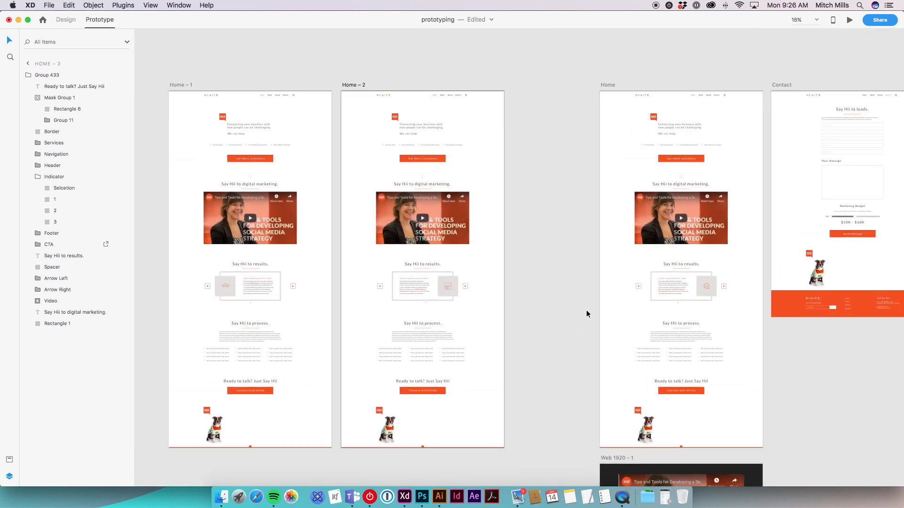
pyautogui.click(725, 287)
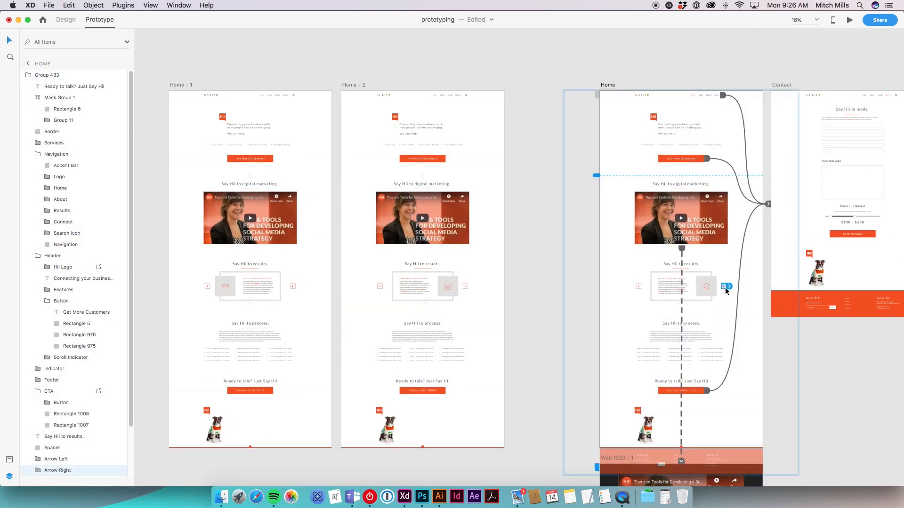
pyautogui.moveTo(729, 287); pyautogui.dragTo(269, 276)
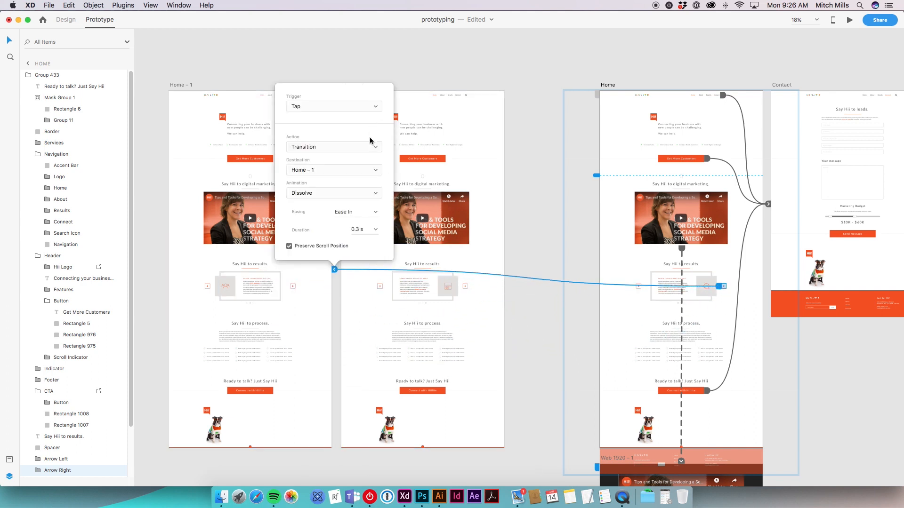
# Set the Home right arrow's interaction to Auto-Animate with Snap easing and a 0.4 s duration
pyautogui.click(362, 147)
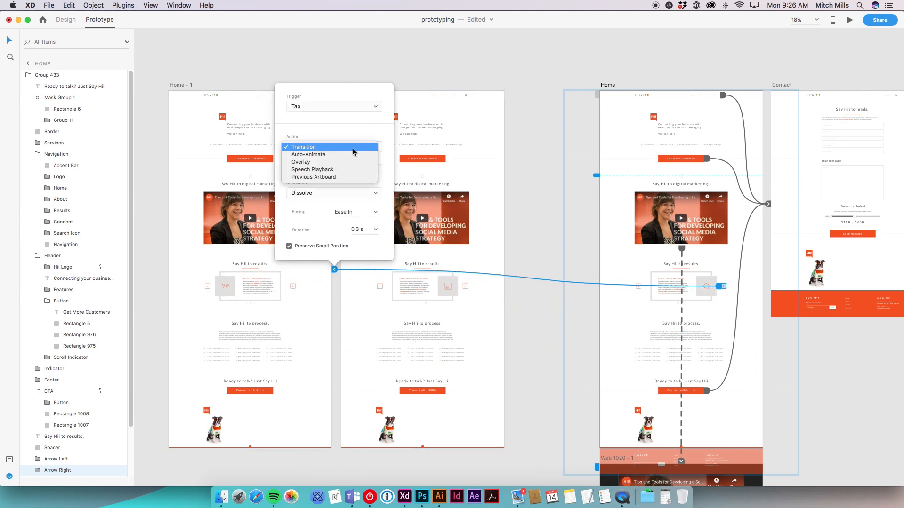
pyautogui.click(328, 155)
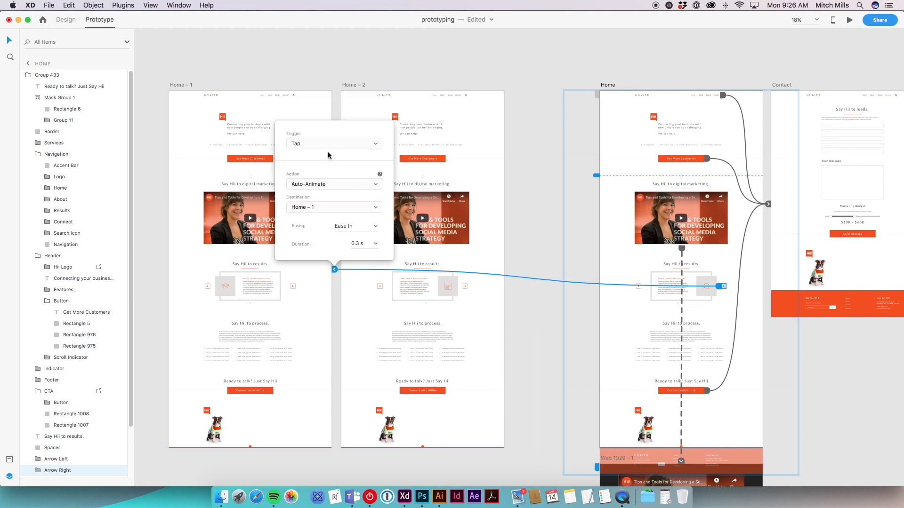
pyautogui.click(370, 231)
pyautogui.click(359, 242)
pyautogui.click(376, 230)
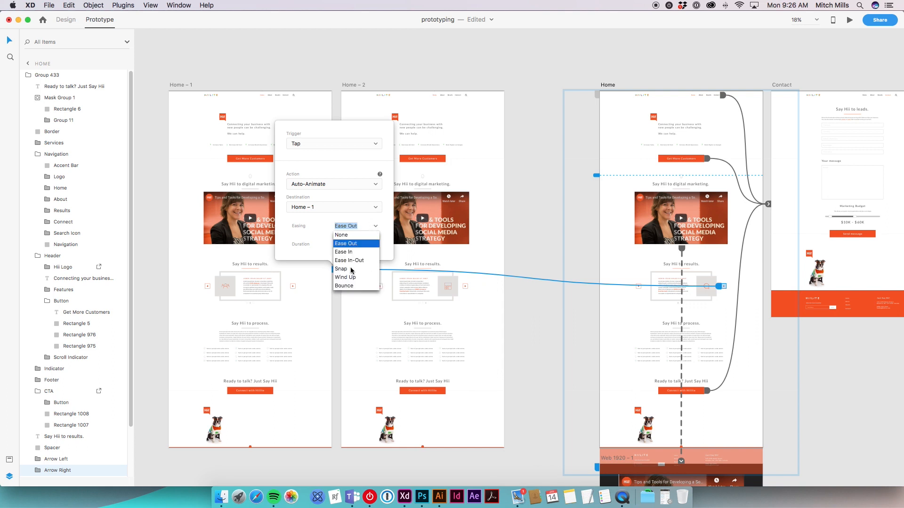
pyautogui.click(352, 269)
pyautogui.click(368, 243)
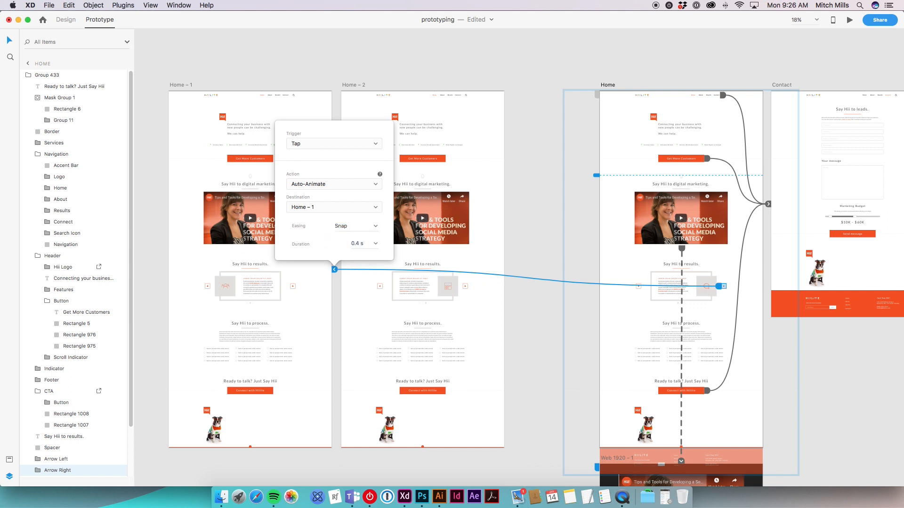
pyautogui.click(348, 324)
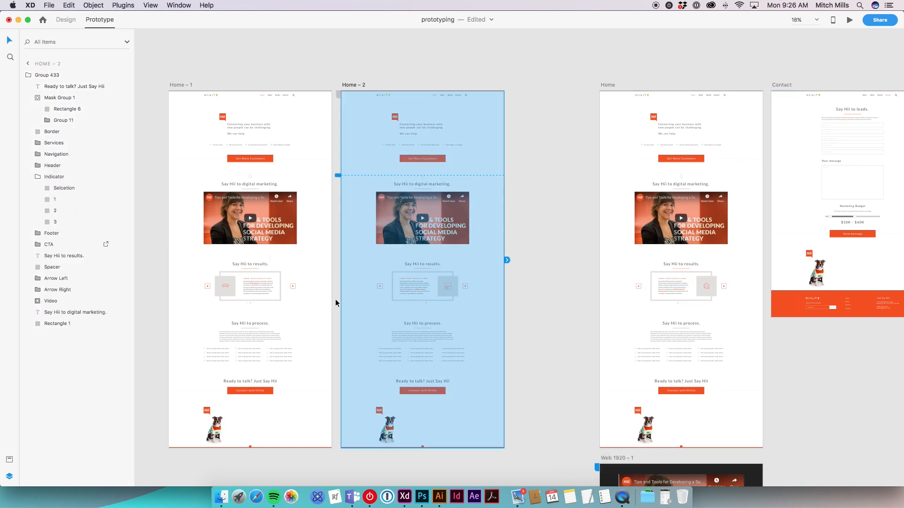
# Preview the prototype from Home and test the results slider's right arrow
pyautogui.click(730, 298)
pyautogui.click(849, 19)
pyautogui.scroll(-5, 581, 278)
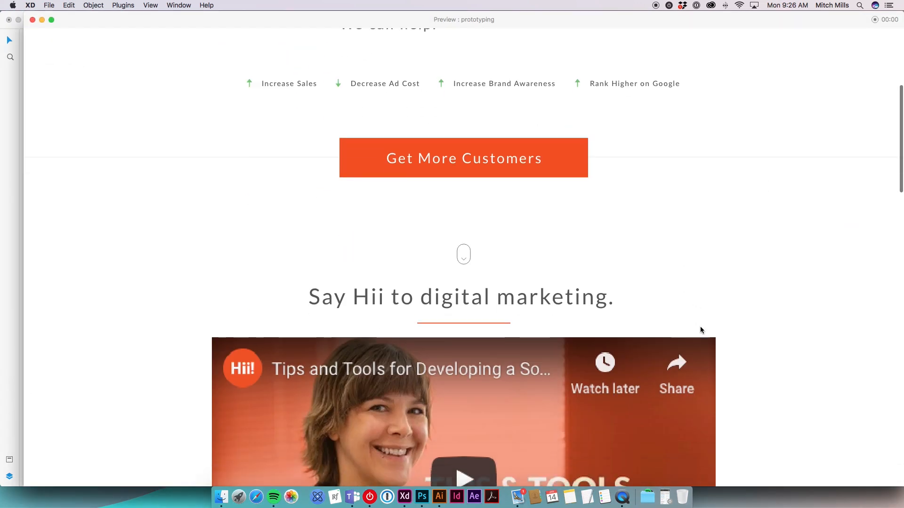
pyautogui.scroll(-8, 701, 330)
pyautogui.moveTo(897, 254); pyautogui.dragTo(898, 323)
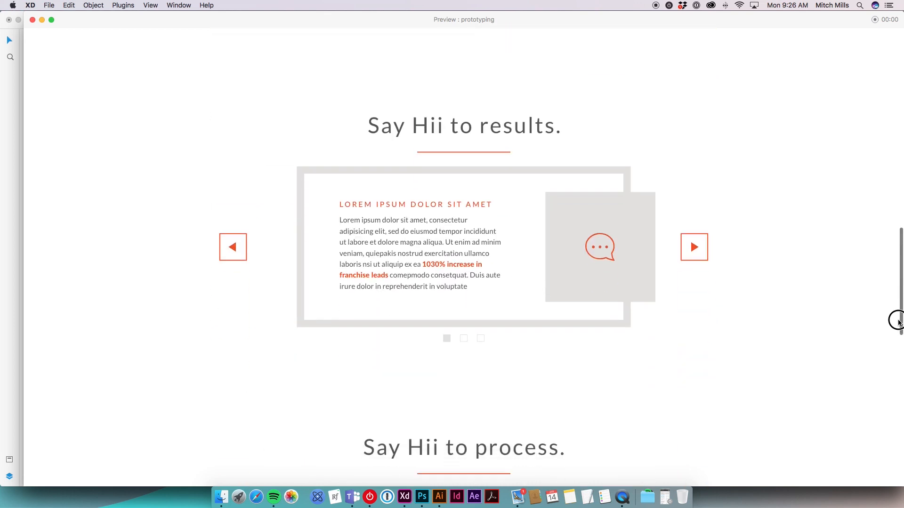
pyautogui.click(693, 246)
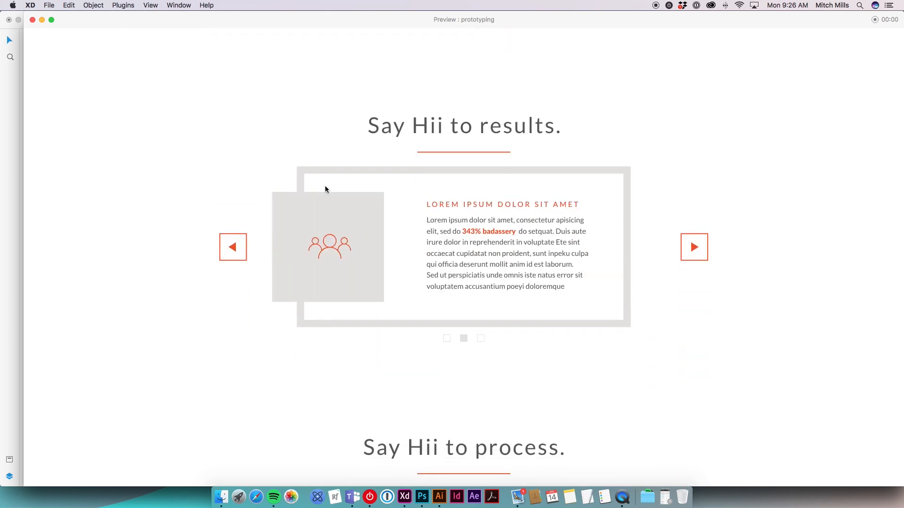
pyautogui.click(32, 19)
pyautogui.click(538, 336)
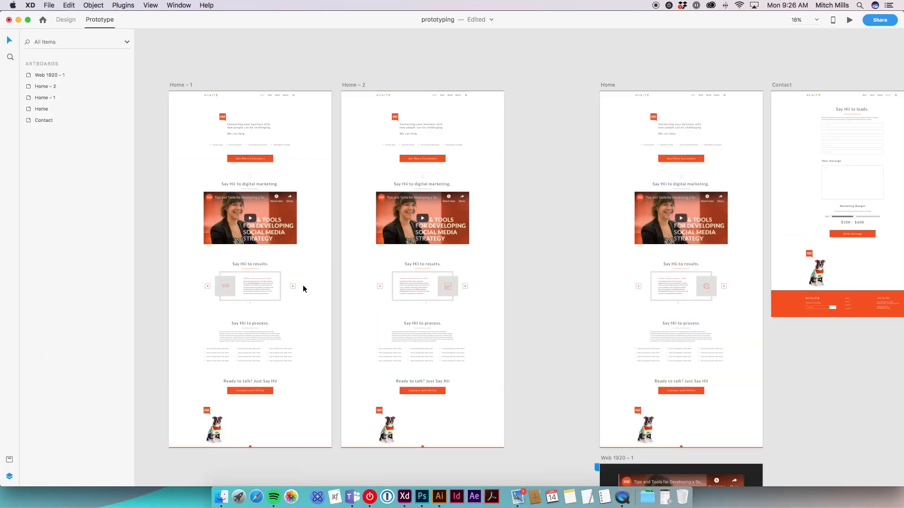
# Set the duration of the Home right arrow's Auto-Animate interaction to 0.6 s
pyautogui.click(723, 286)
pyautogui.click(719, 287)
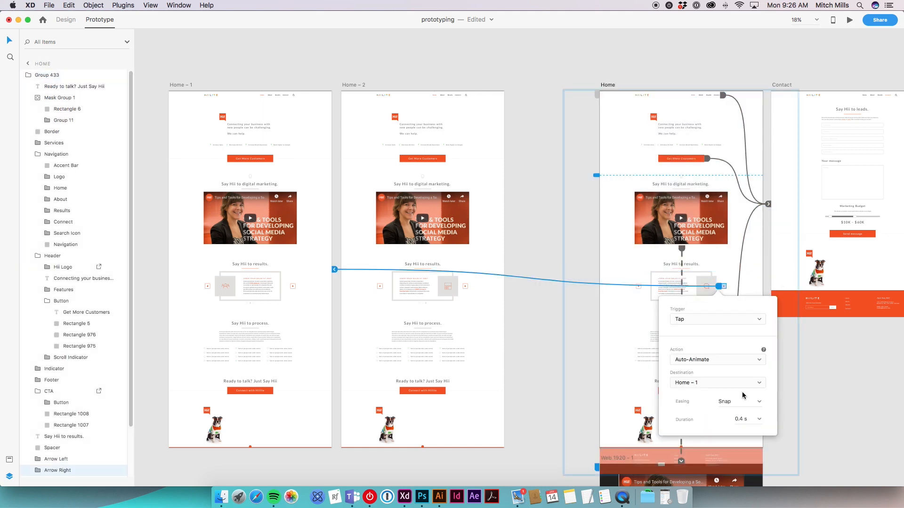
pyautogui.click(752, 418)
pyautogui.press('Escape')
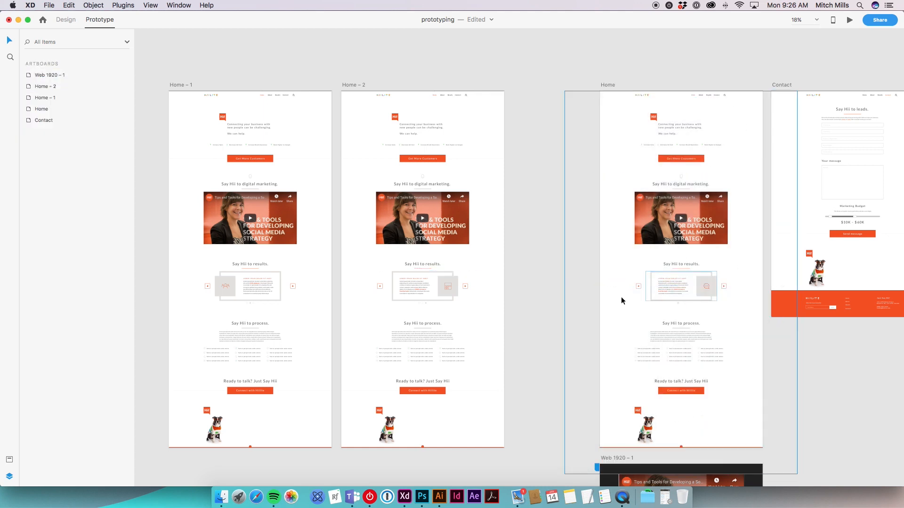
# Wire Home – 1's right slider arrow to Home – 2 and Home – 2's right slider arrow back to Home
pyautogui.click(294, 289)
pyautogui.click(296, 288)
pyautogui.moveTo(296, 287); pyautogui.dragTo(659, 301)
pyautogui.click(463, 288)
pyautogui.click(465, 286)
# Wire the left slider arrows in reverse order: Home to Home – 2, Home – 2 to Home – 1, and Home – 1 to Home
pyautogui.click(639, 282)
pyautogui.click(640, 285)
pyautogui.click(380, 292)
pyautogui.click(375, 286)
pyautogui.click(207, 287)
pyautogui.click(591, 325)
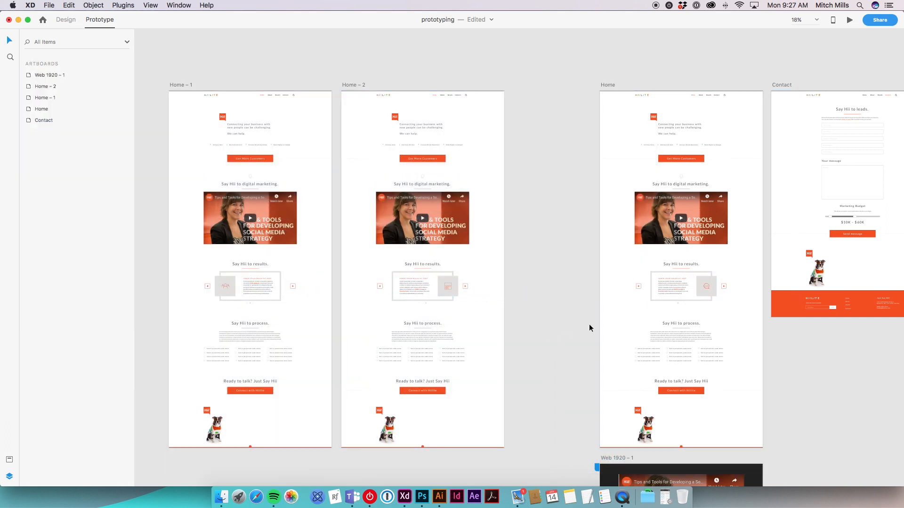
pyautogui.scroll(-5, 589, 324)
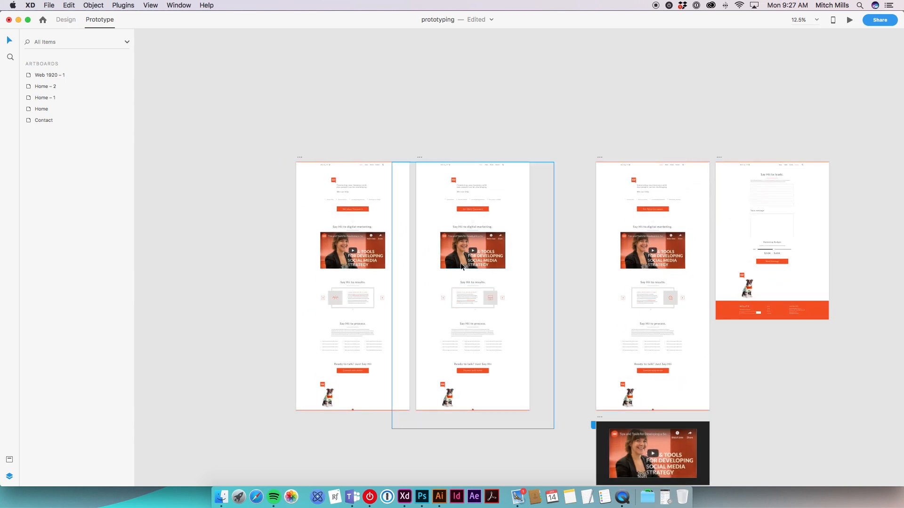
pyautogui.scroll(5, 593, 298)
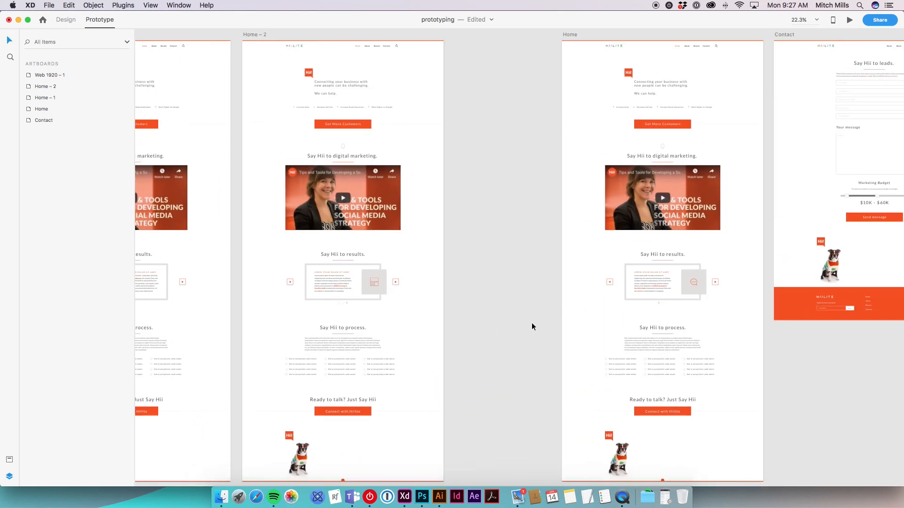
pyautogui.moveTo(487, 323); pyautogui.dragTo(574, 318)
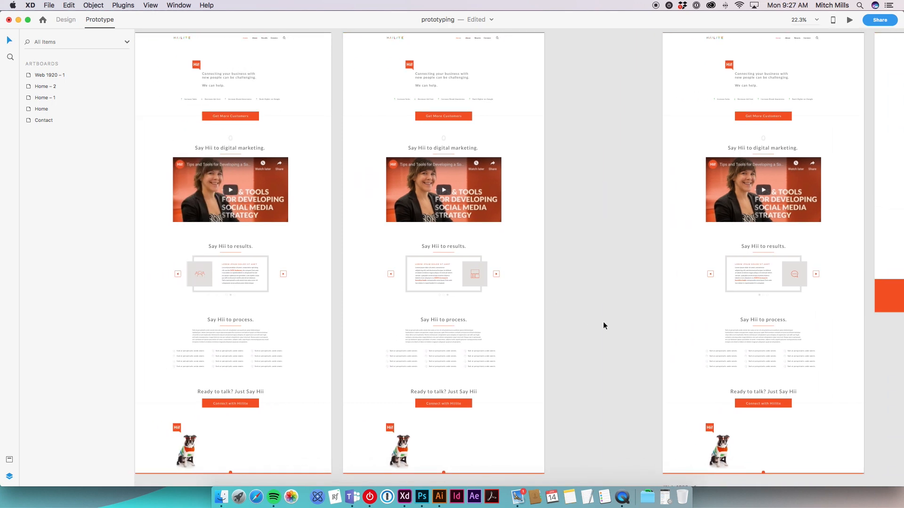
pyautogui.moveTo(603, 321); pyautogui.dragTo(465, 301)
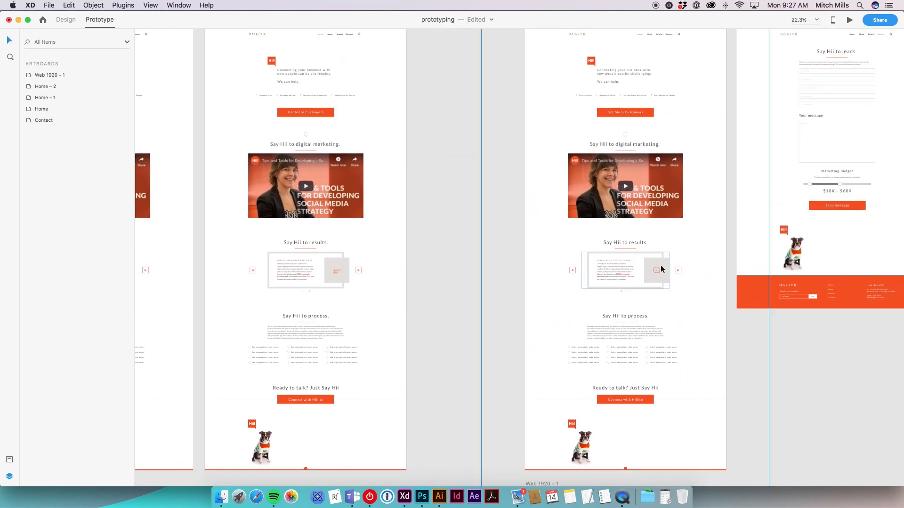
pyautogui.click(637, 270)
pyautogui.doubleClick(658, 282)
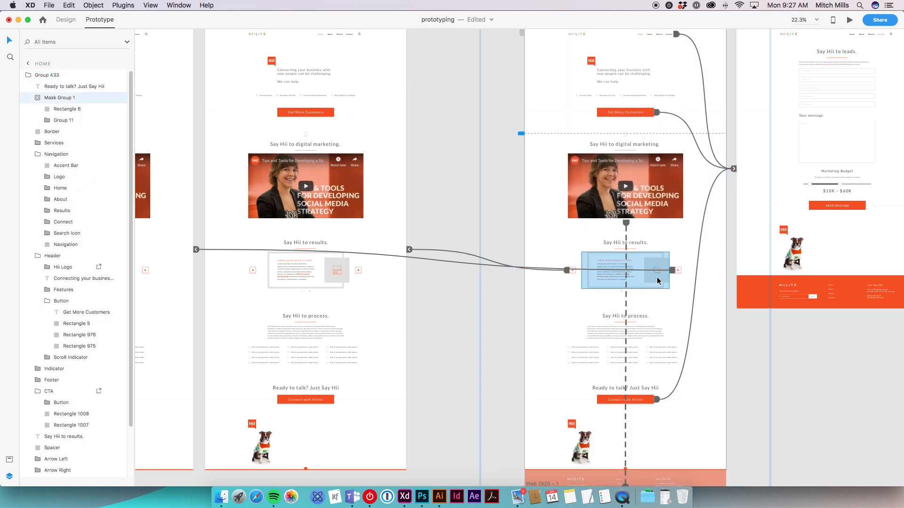
pyautogui.moveTo(655, 302); pyautogui.dragTo(612, 311)
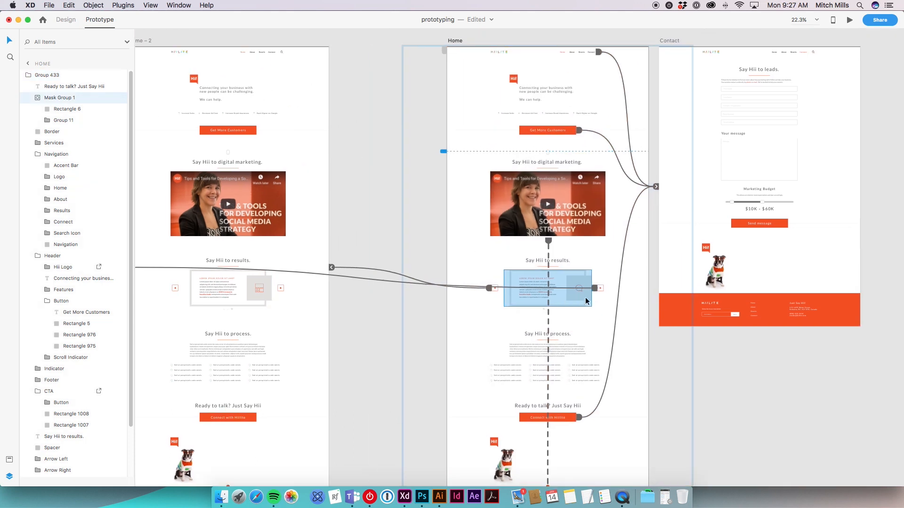
pyautogui.click(514, 320)
pyautogui.scroll(5, 514, 321)
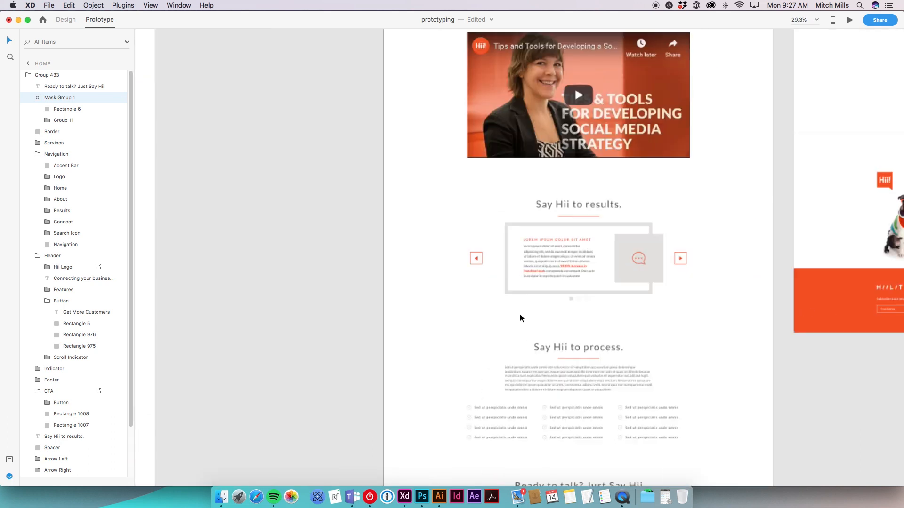
pyautogui.click(618, 272)
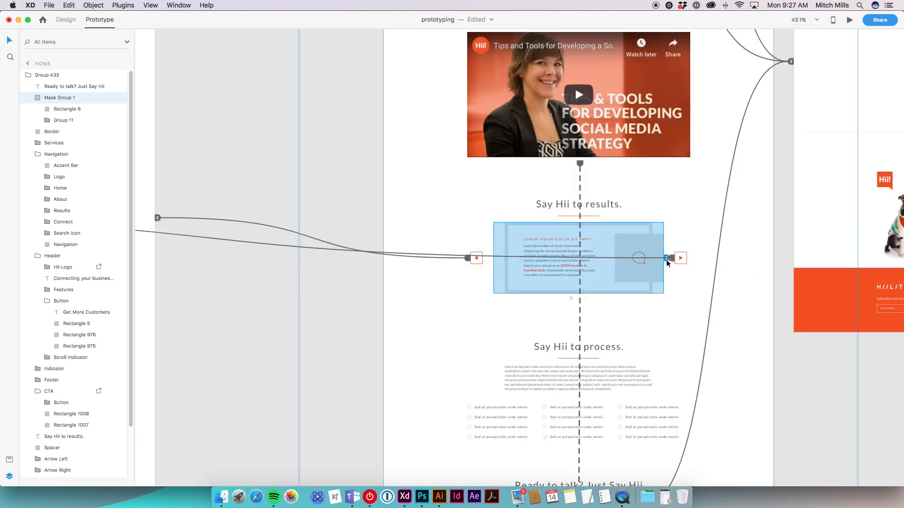
pyautogui.doubleClick(635, 266)
pyautogui.doubleClick(626, 266)
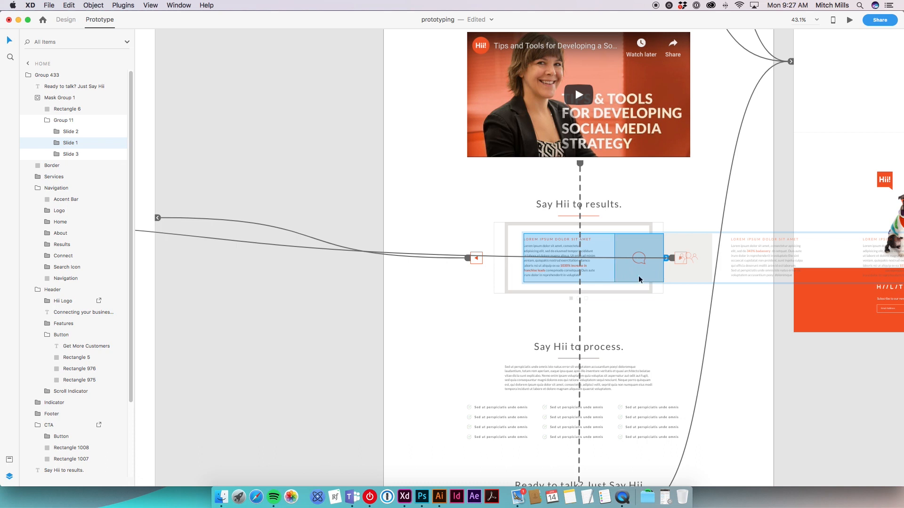
pyautogui.scroll(-3, 632, 278)
# Wire Group 11, the slides inside Home's slider mask group, to Home – 1 with a Drag trigger and Auto-Animate
pyautogui.click(649, 297)
pyautogui.doubleClick(623, 276)
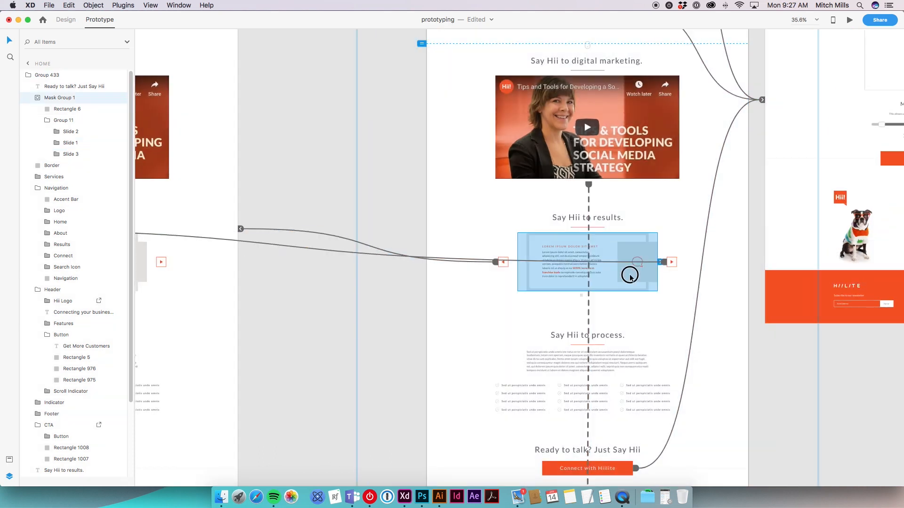
pyautogui.doubleClick(631, 274)
pyautogui.click(631, 274)
pyautogui.scroll(-5, 653, 284)
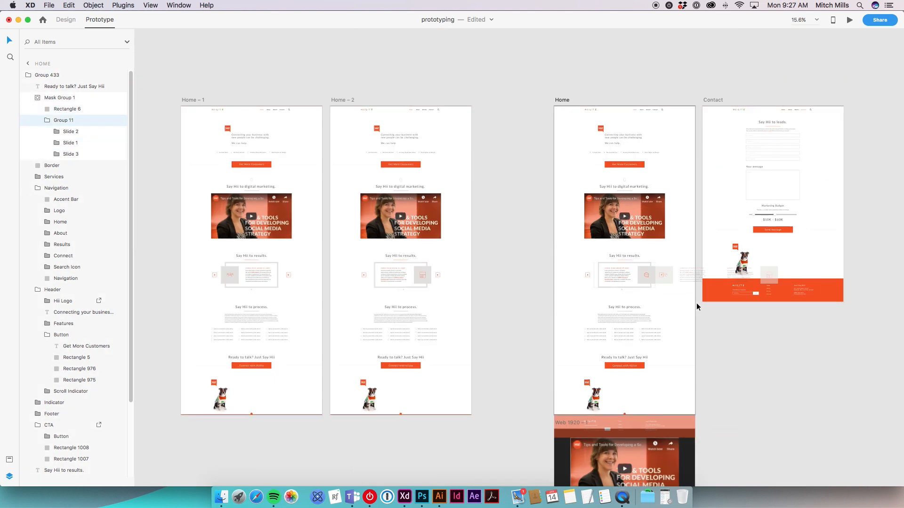
pyautogui.moveTo(781, 278); pyautogui.dragTo(252, 303)
pyautogui.click(367, 137)
pyautogui.click(303, 143)
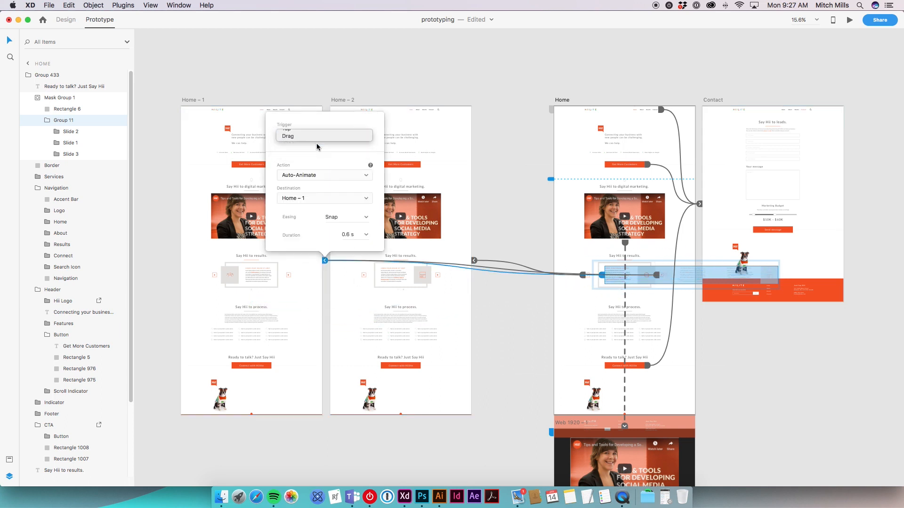
pyautogui.click(510, 337)
# Wire Group 11 inside Home – 1's slider mask group to Home – 2 with a Drag trigger and Auto-Animate
pyautogui.click(256, 280)
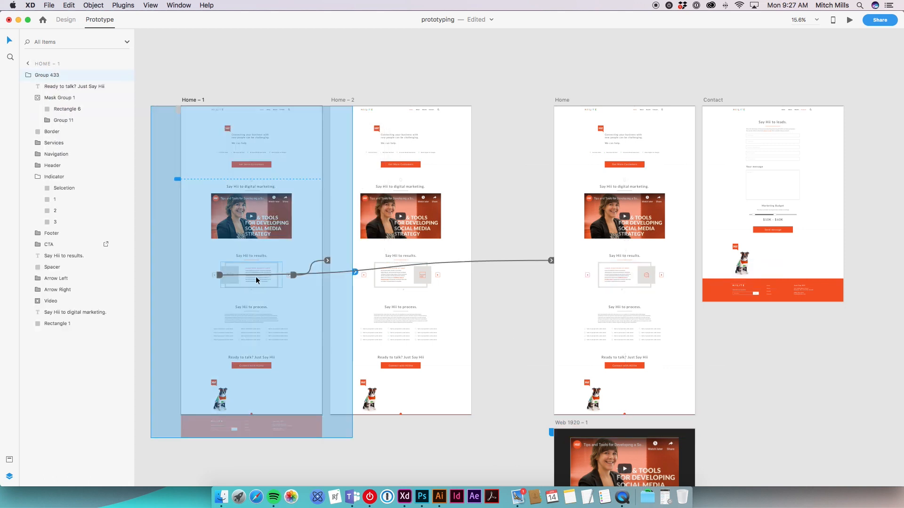
pyautogui.doubleClick(258, 281)
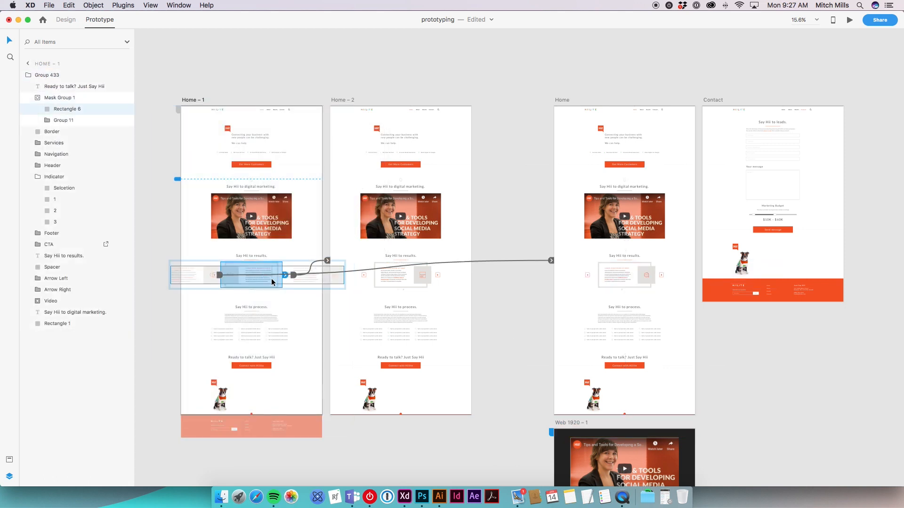
pyautogui.click(314, 284)
pyautogui.moveTo(348, 278); pyautogui.dragTo(441, 291)
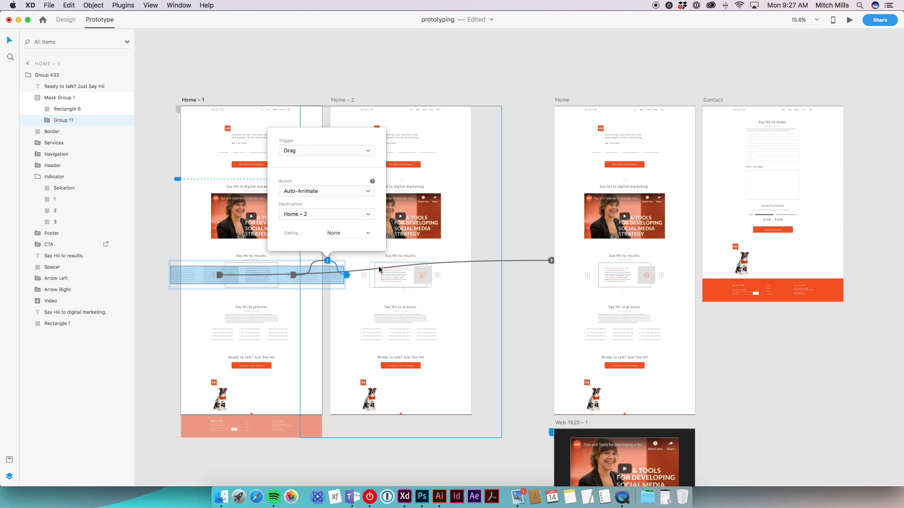
pyautogui.click(451, 287)
# Wire the slides group inside Home – 2's slider mask group back to Home as a drag interaction
pyautogui.doubleClick(425, 281)
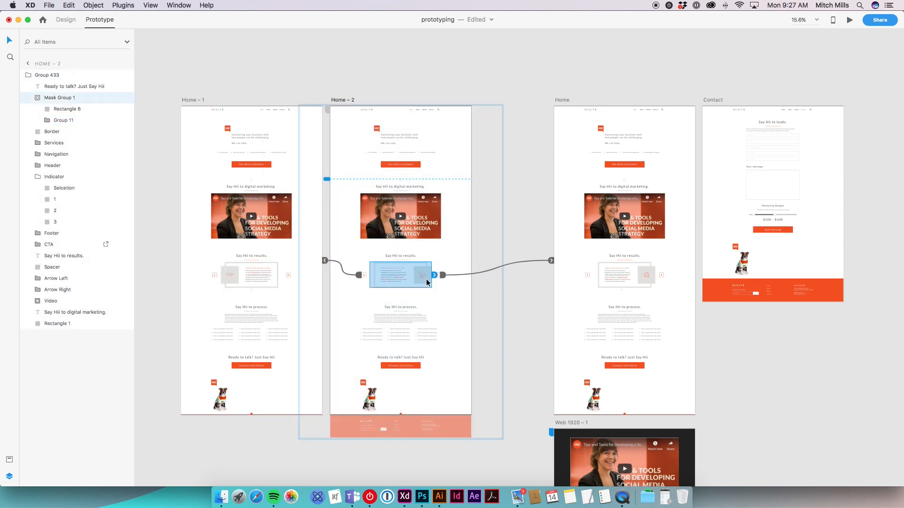
pyautogui.doubleClick(426, 281)
pyautogui.click(426, 281)
pyautogui.moveTo(434, 275); pyautogui.dragTo(621, 280)
pyautogui.click(531, 302)
# Preview the prototype from the Home artboard and cycle through the results slides with the right arrow
pyautogui.click(565, 100)
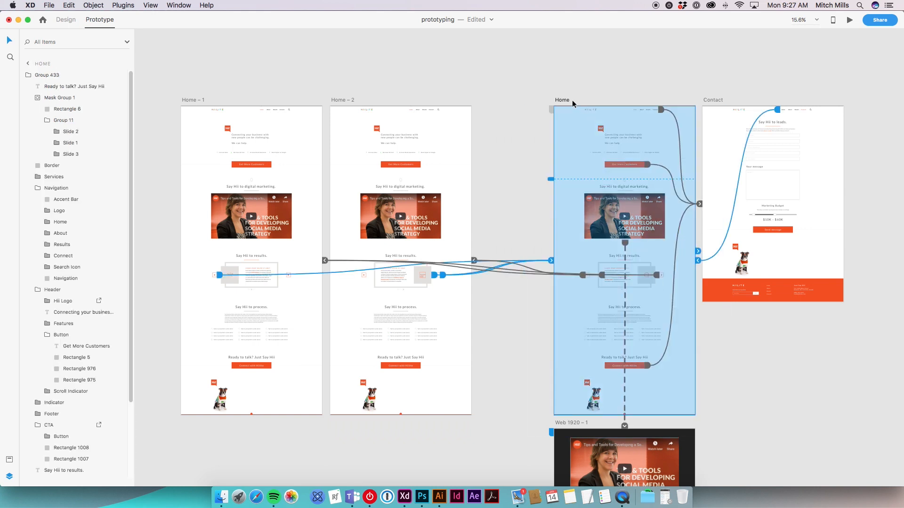
pyautogui.click(850, 20)
pyautogui.scroll(-15, 661, 250)
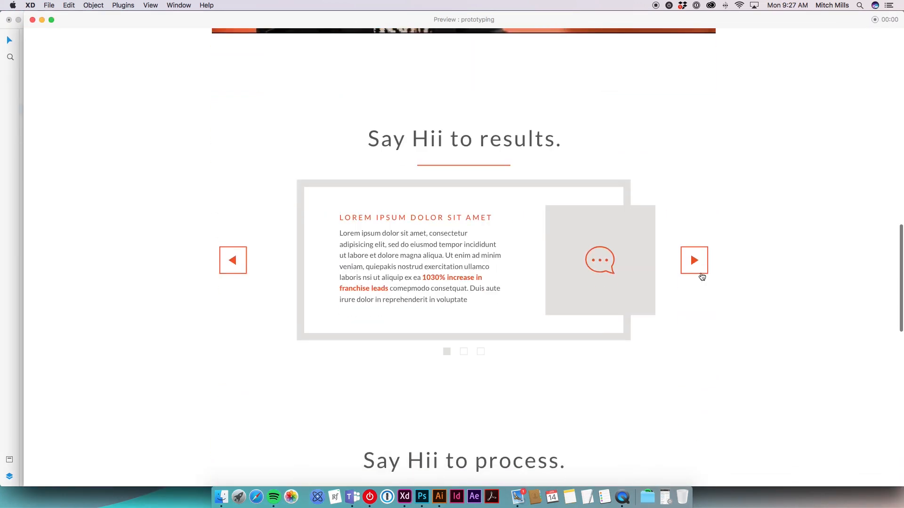
pyautogui.click(696, 267)
pyautogui.click(695, 264)
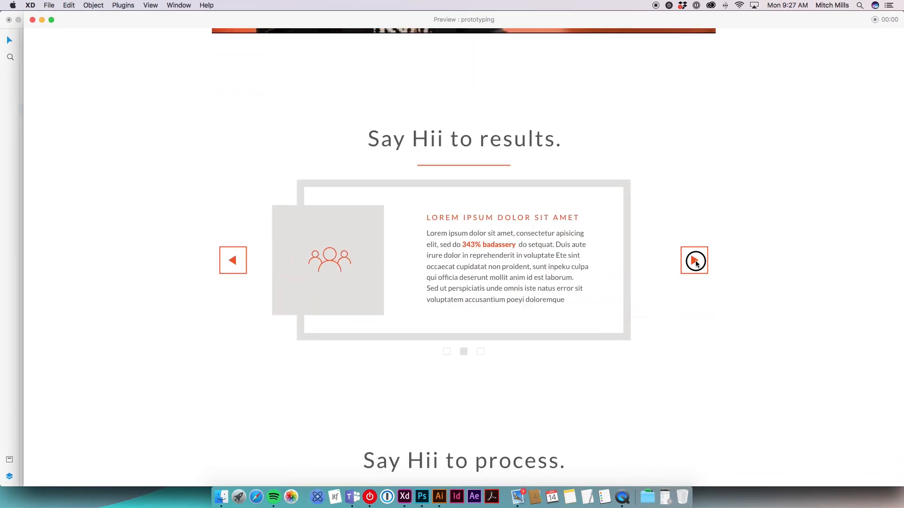
pyautogui.click(695, 262)
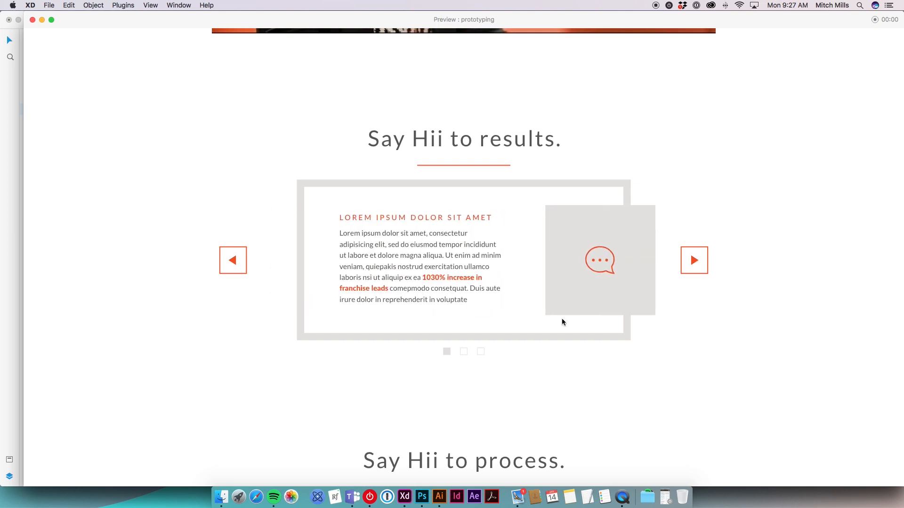
pyautogui.click(690, 264)
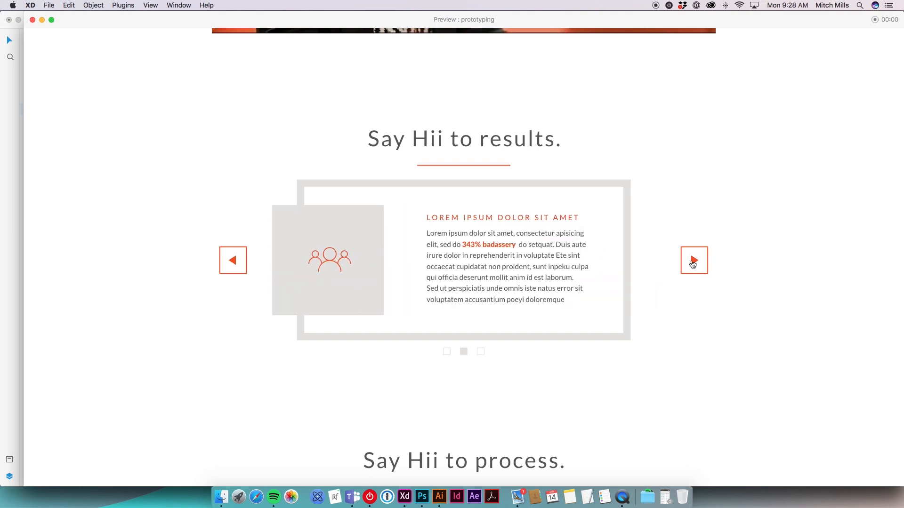
pyautogui.click(693, 263)
pyautogui.click(694, 260)
# Test swiping through the results slides in the preview, and return to the start of the page
pyautogui.moveTo(570, 262); pyautogui.dragTo(263, 263)
pyautogui.moveTo(511, 266); pyautogui.dragTo(335, 270)
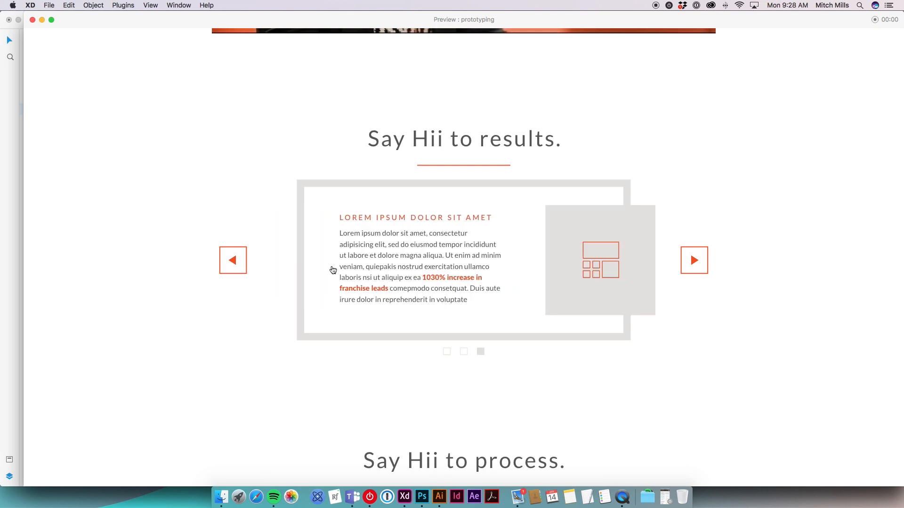
pyautogui.moveTo(783, 278); pyautogui.dragTo(607, 258)
pyautogui.moveTo(815, 275); pyautogui.dragTo(362, 292)
pyautogui.moveTo(557, 272); pyautogui.dragTo(341, 281)
pyautogui.moveTo(594, 266); pyautogui.dragTo(342, 263)
pyautogui.scroll(15, 359, 263)
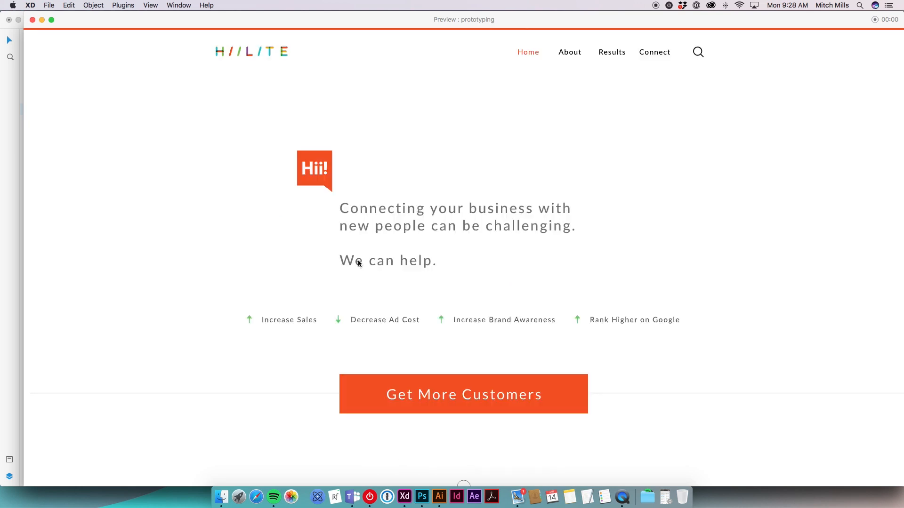
# Close the preview and examine the collapsed footers and their scroll indicators at the base of the home page artboards
pyautogui.click(33, 20)
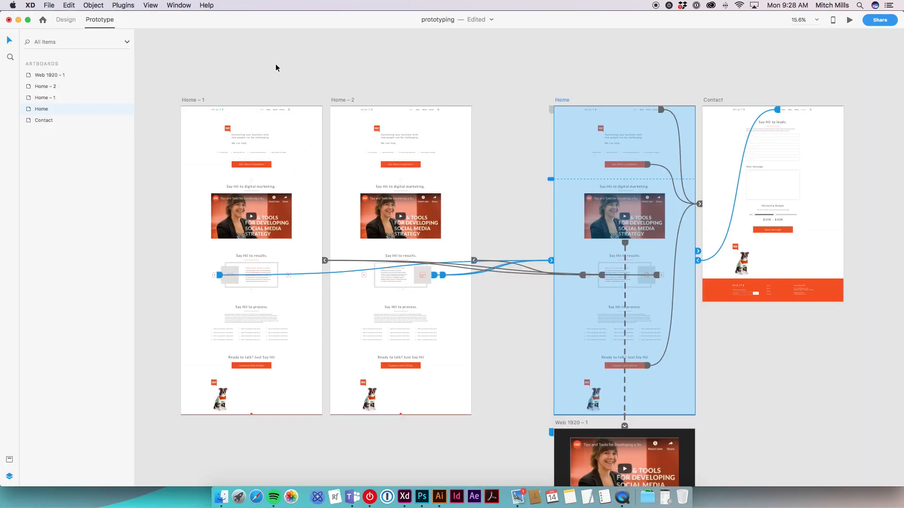
pyautogui.click(527, 352)
pyautogui.scroll(-2, 511, 344)
pyautogui.scroll(-5, 507, 345)
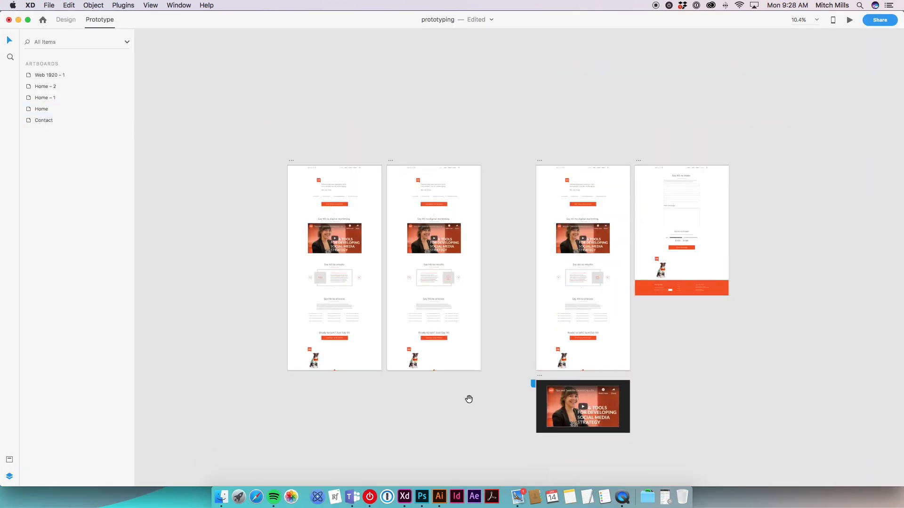
pyautogui.moveTo(468, 399); pyautogui.dragTo(579, 409)
pyautogui.scroll(10, 388, 287)
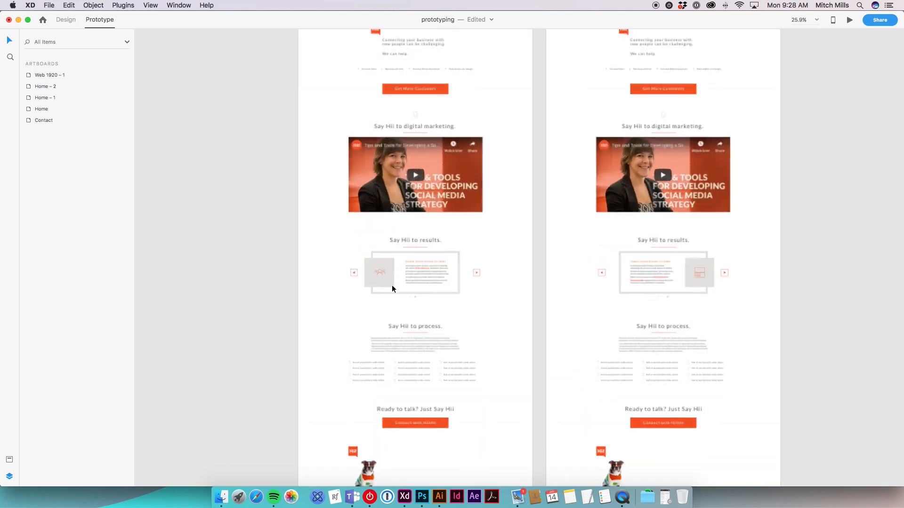
pyautogui.scroll(-5, 569, 377)
pyautogui.scroll(-5, 582, 346)
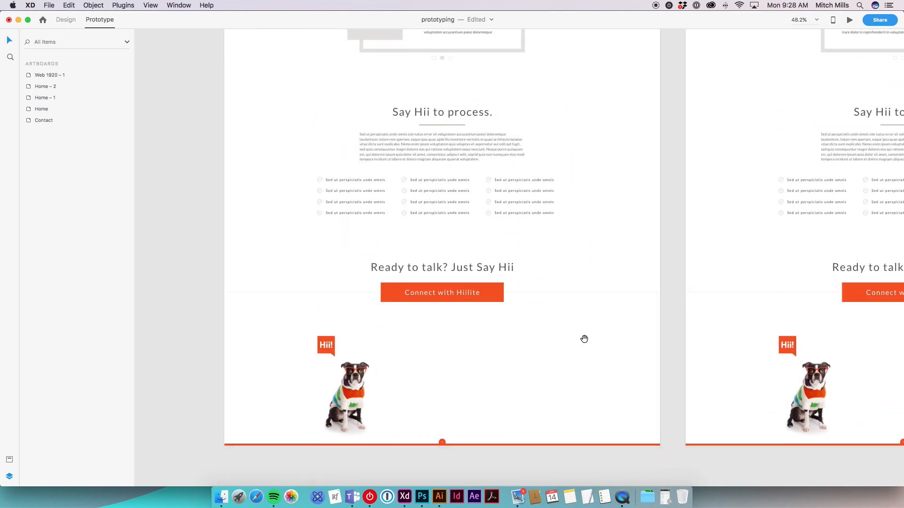
pyautogui.scroll(4, 493, 381)
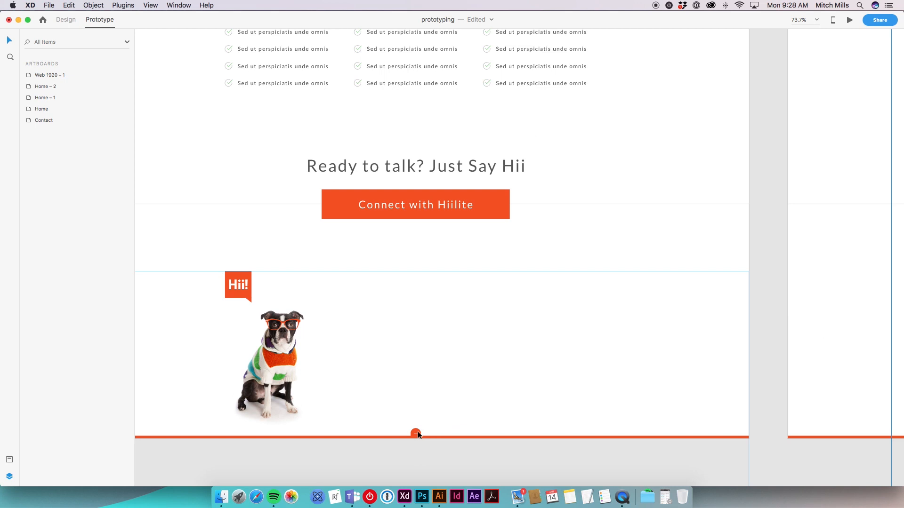
pyautogui.scroll(-9, 477, 396)
pyautogui.moveTo(853, 429); pyautogui.dragTo(416, 397)
pyautogui.scroll(-3, 625, 369)
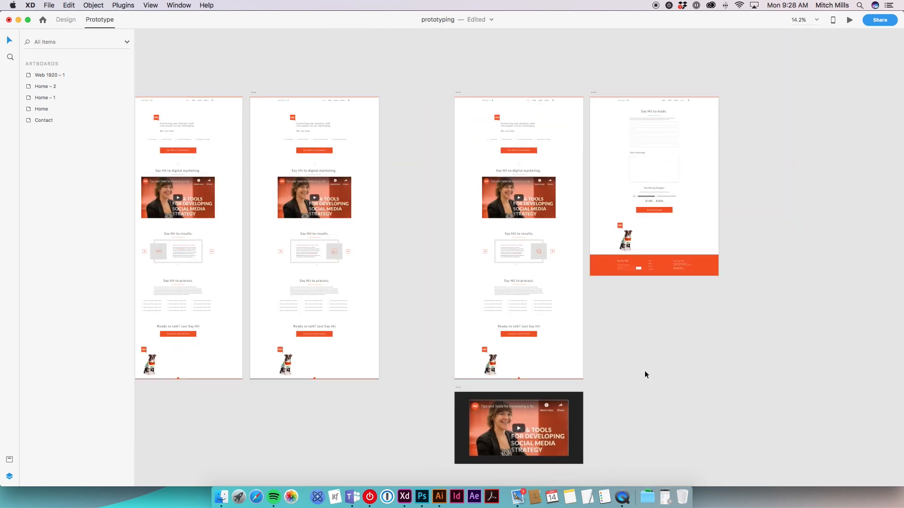
# Duplicate the Home artboard and place the copy in the empty canvas space beyond the Contact artboard
pyautogui.hscroll(3, 555, 382)
pyautogui.scroll(1, 417, 394)
pyautogui.click(430, 377)
pyautogui.click(575, 363)
pyautogui.scroll(-1, 589, 357)
pyautogui.moveTo(372, 100); pyautogui.dragTo(660, 128)
pyautogui.click(615, 323)
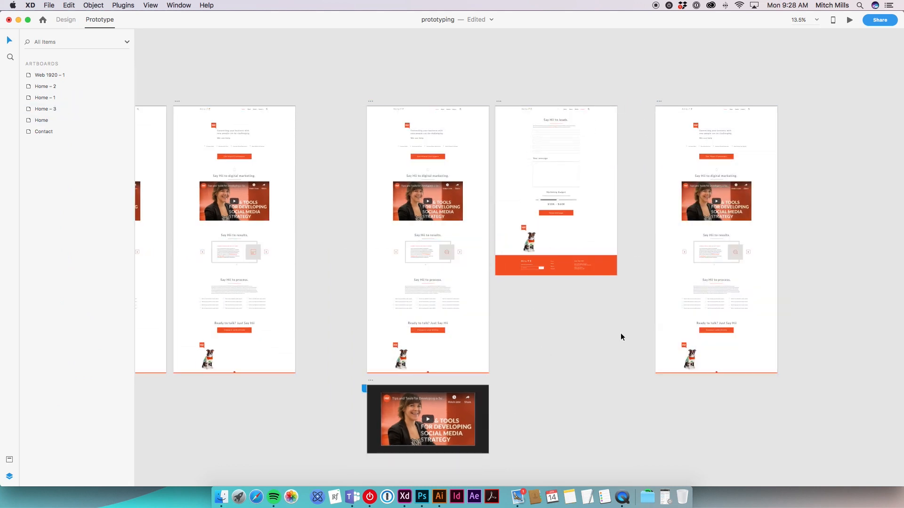
# Move the Footer and Scroll Indicator groups in Home – 3 up together so the whole footer sits inside the artboard
pyautogui.hscroll(4, 616, 323)
pyautogui.scroll(5, 659, 377)
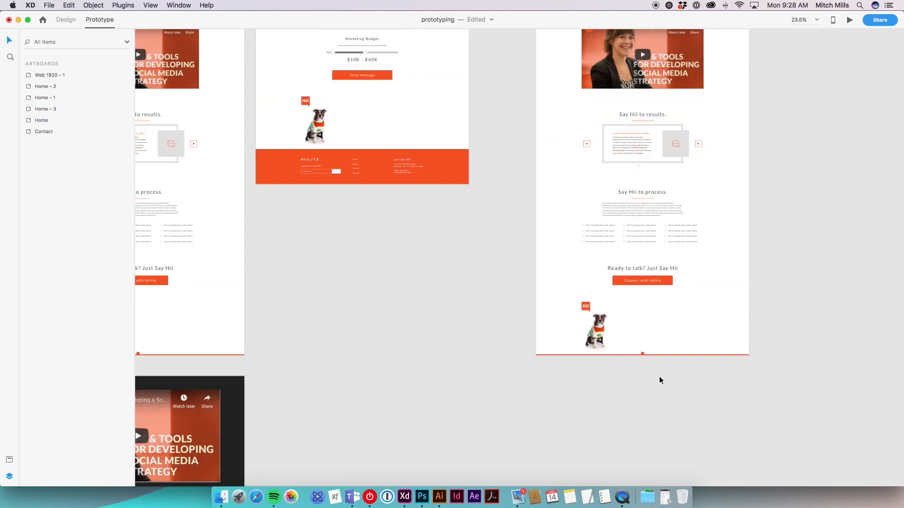
pyautogui.scroll(-3, 643, 345)
pyautogui.scroll(-2, 615, 212)
pyautogui.hscroll(6, 711, 273)
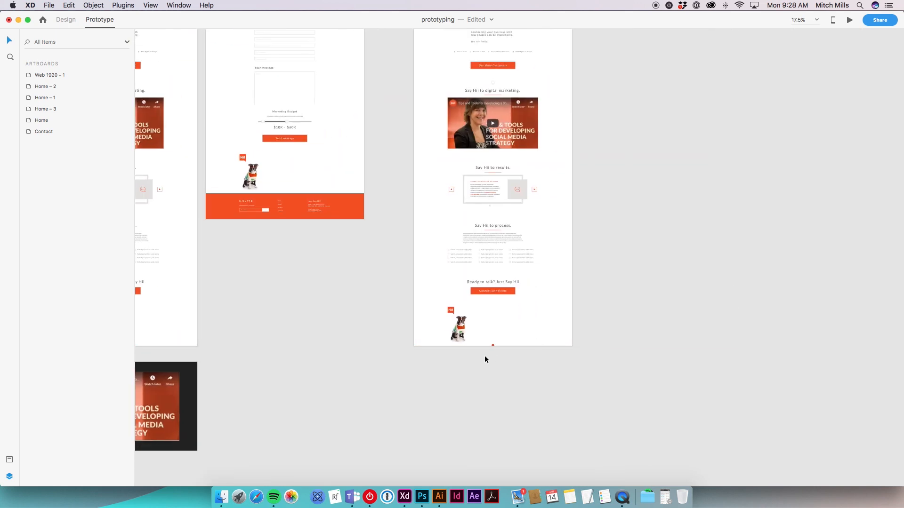
pyautogui.scroll(4, 491, 346)
pyautogui.click(491, 347)
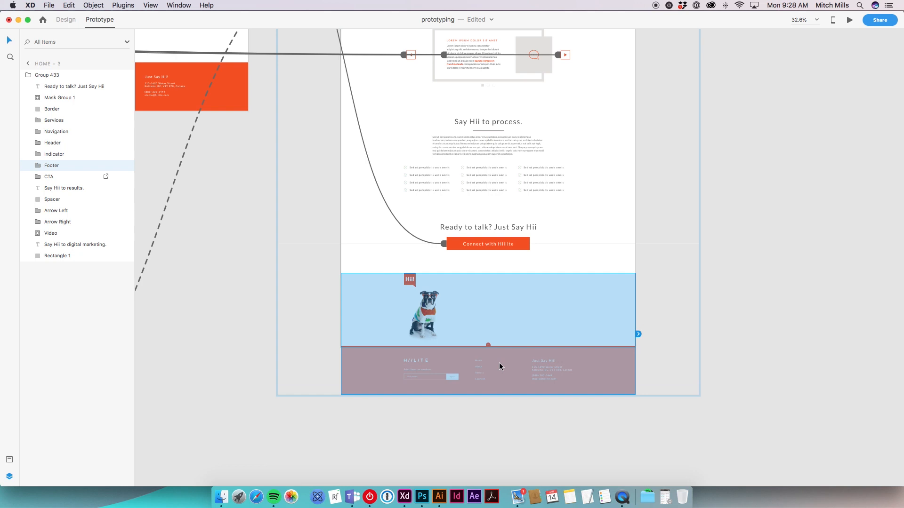
pyautogui.doubleClick(499, 363)
pyautogui.moveTo(508, 376); pyautogui.dragTo(500, 356)
pyautogui.press('super+z')
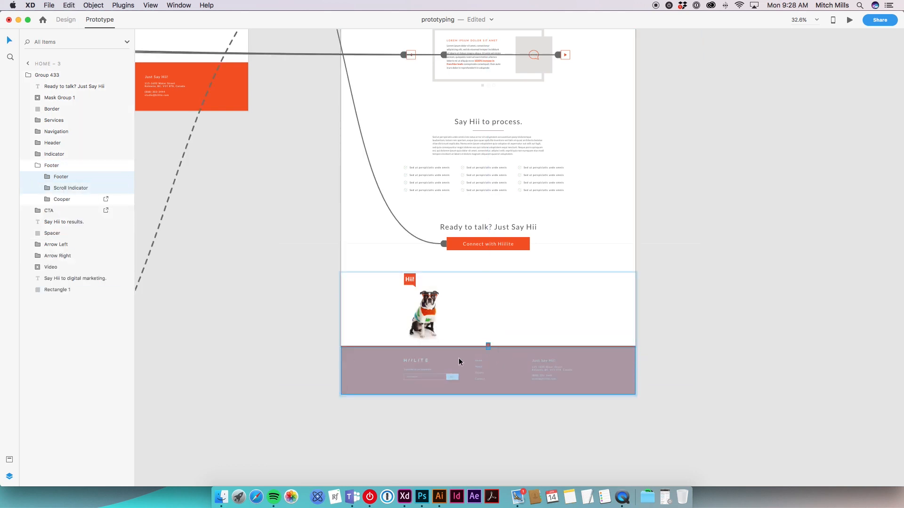
pyautogui.moveTo(503, 367); pyautogui.dragTo(504, 322)
pyautogui.click(434, 372)
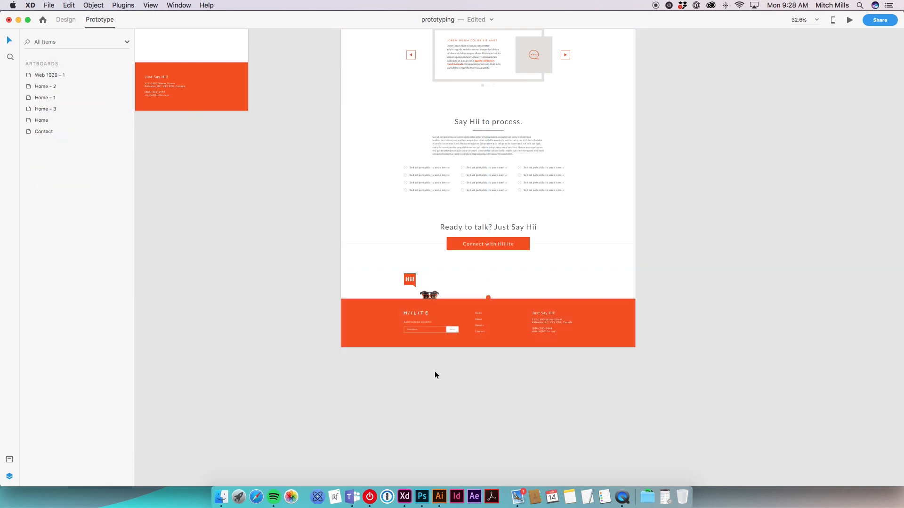
# Wire the Scroll Indicator inside Home's footer to Home – 3 with a Drag trigger, Auto-Animate and no easing
pyautogui.scroll(-3, 431, 370)
pyautogui.moveTo(373, 375); pyautogui.dragTo(583, 368)
pyautogui.scroll(-2, 402, 371)
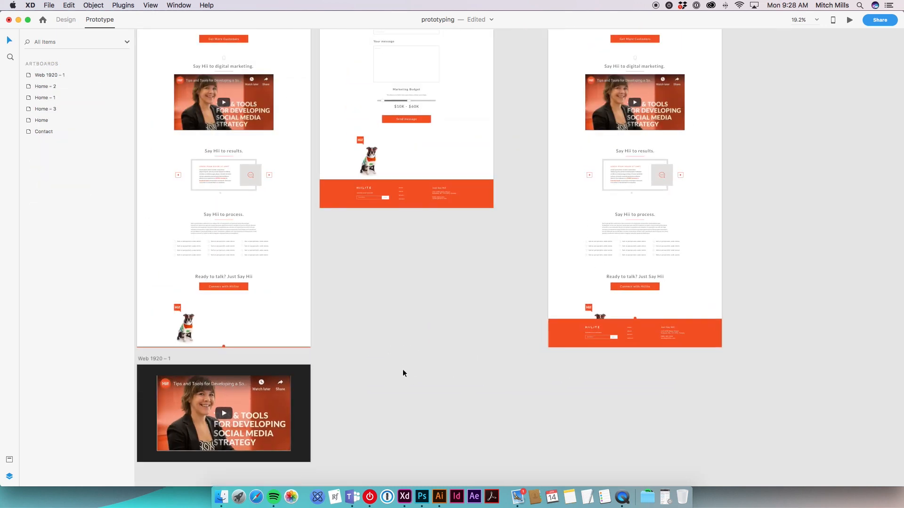
pyautogui.moveTo(405, 371); pyautogui.dragTo(454, 370)
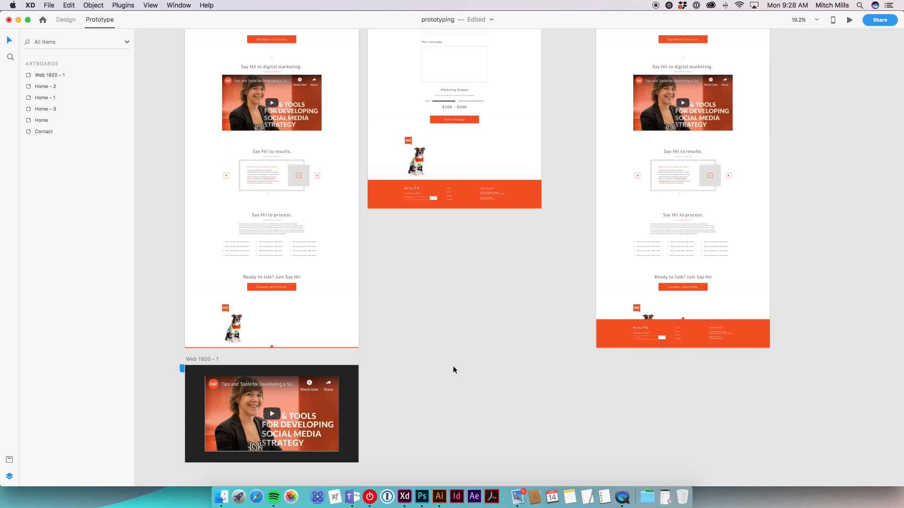
pyautogui.click(272, 347)
pyautogui.click(252, 346)
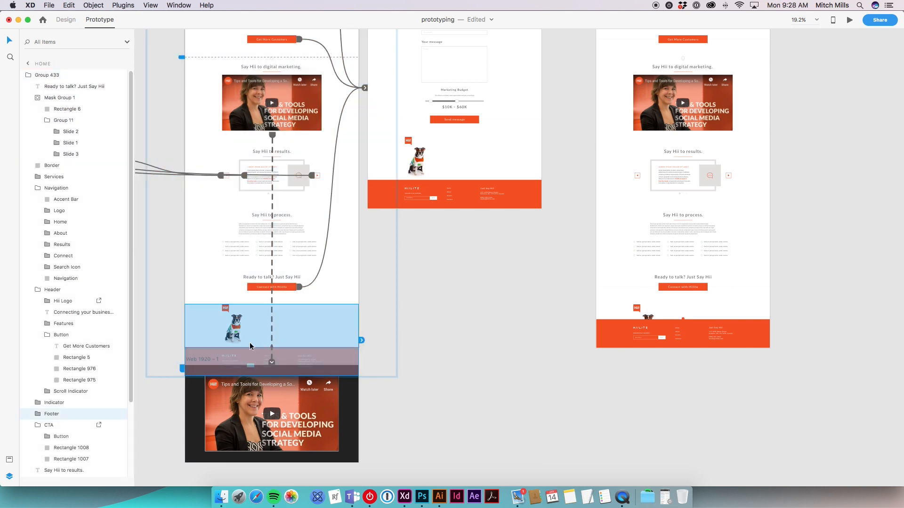
pyautogui.scroll(10, 253, 346)
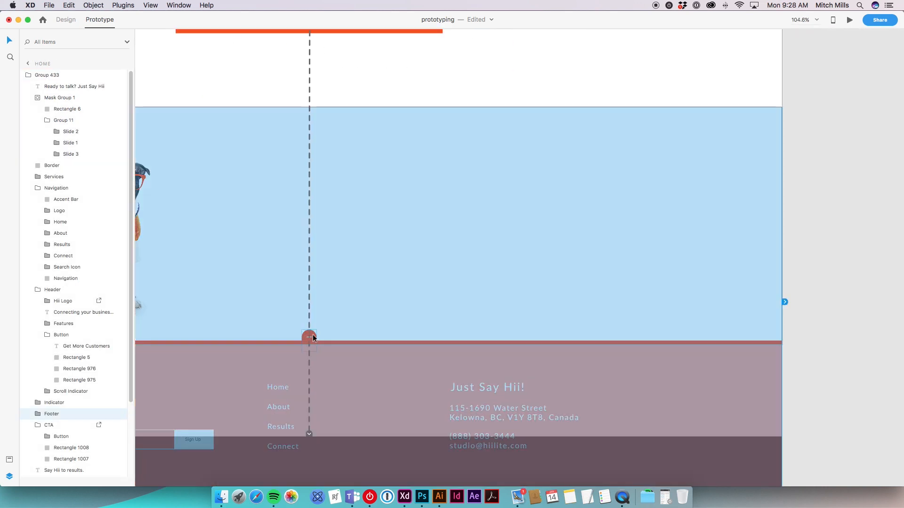
pyautogui.doubleClick(313, 336)
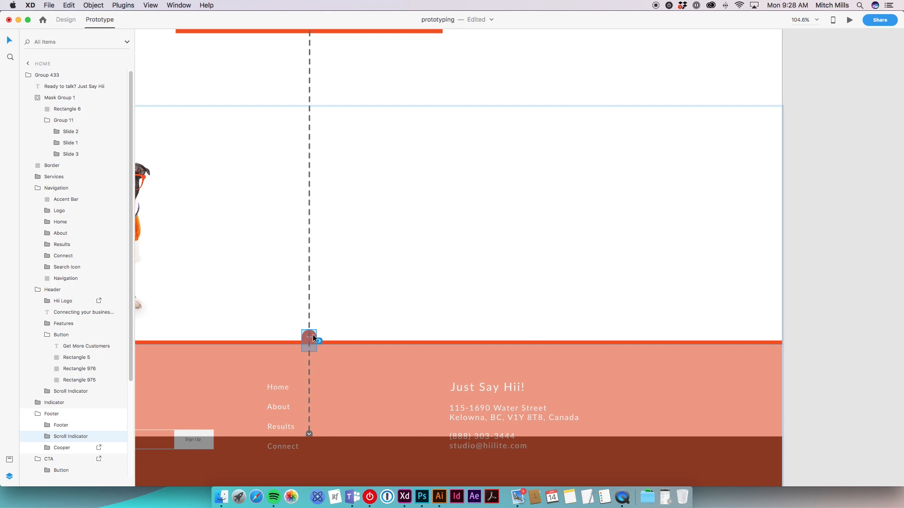
pyautogui.scroll(-7, 367, 344)
pyautogui.moveTo(657, 362); pyautogui.dragTo(465, 345)
pyautogui.scroll(-4, 465, 345)
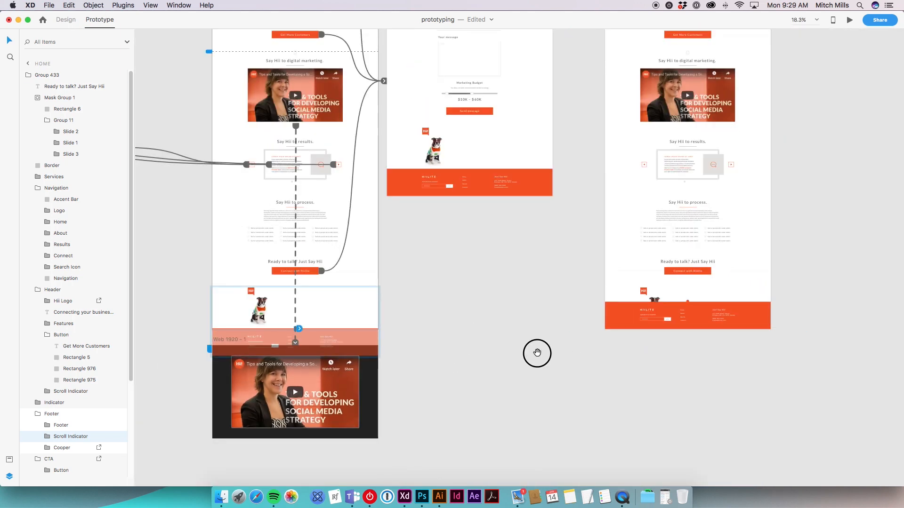
pyautogui.moveTo(587, 350); pyautogui.dragTo(509, 383)
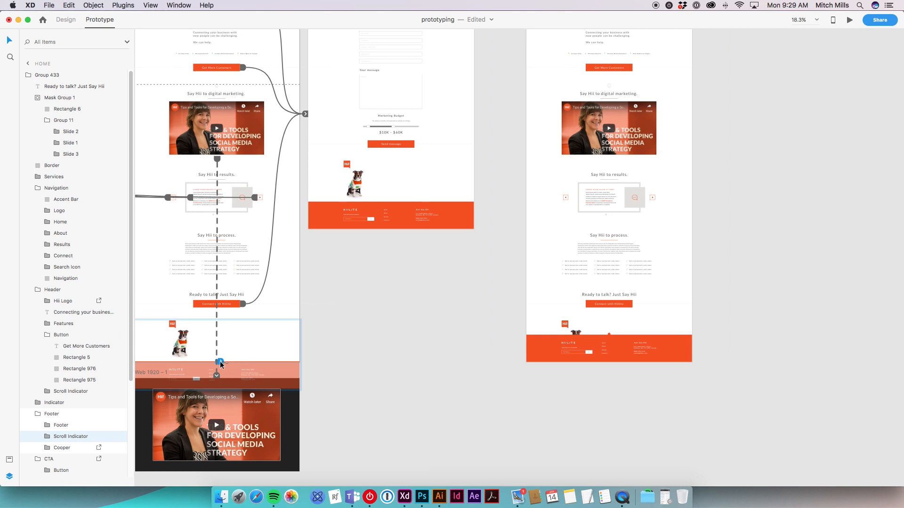
pyautogui.moveTo(374, 336); pyautogui.dragTo(614, 331)
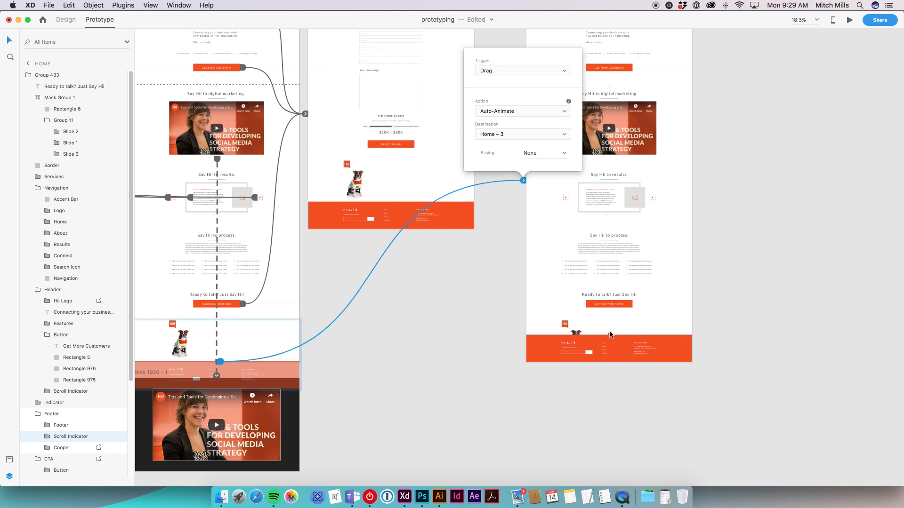
# Wire the Scroll Indicator inside Home – 3's footer back to Home with a Drag trigger, Auto-Animate and no easing
pyautogui.click(609, 332)
pyautogui.scroll(5, 612, 334)
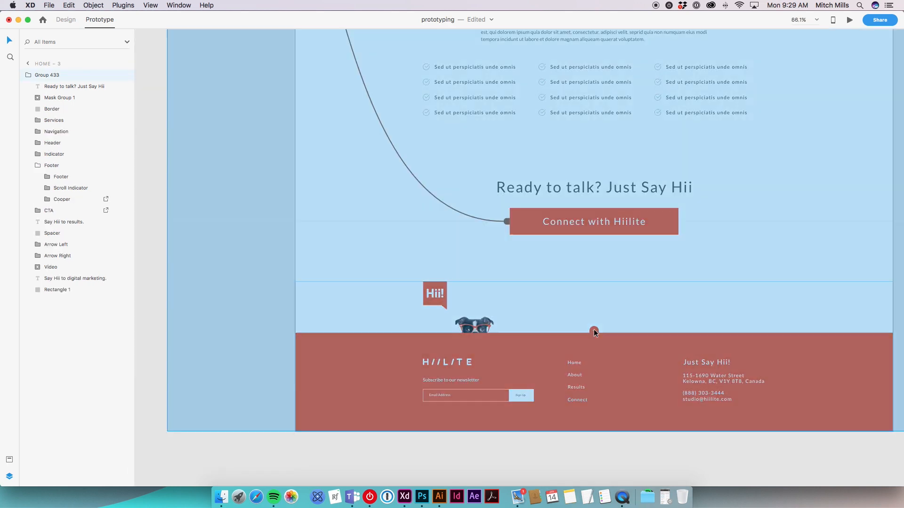
pyautogui.scroll(-4, 598, 336)
pyautogui.scroll(-3, 597, 343)
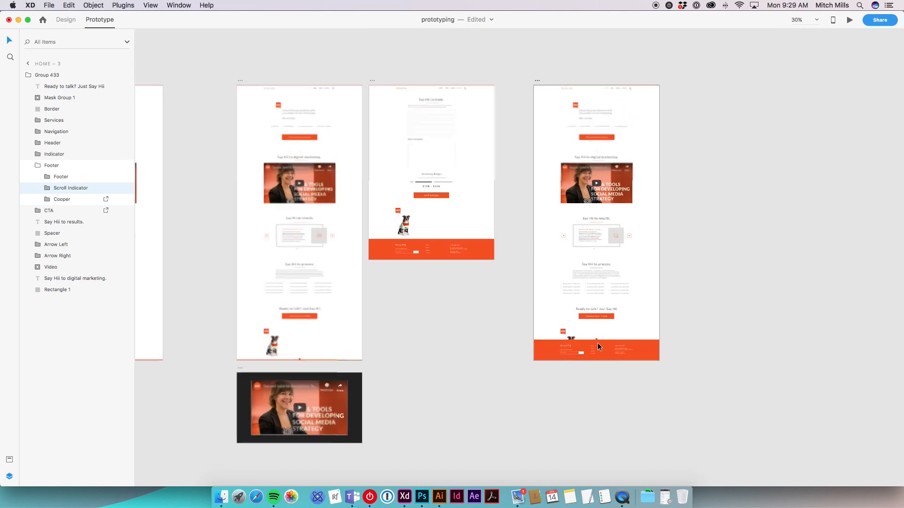
pyautogui.moveTo(594, 339); pyautogui.dragTo(354, 333)
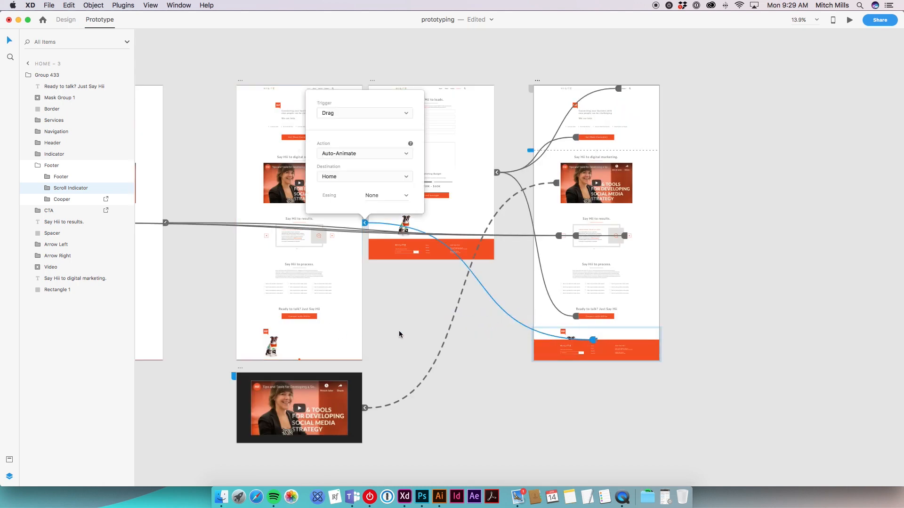
pyautogui.click(523, 424)
# Preview the prototype from Home, test dragging the footer open and closed by its scroll indicator, and return to the artboards
pyautogui.click(240, 82)
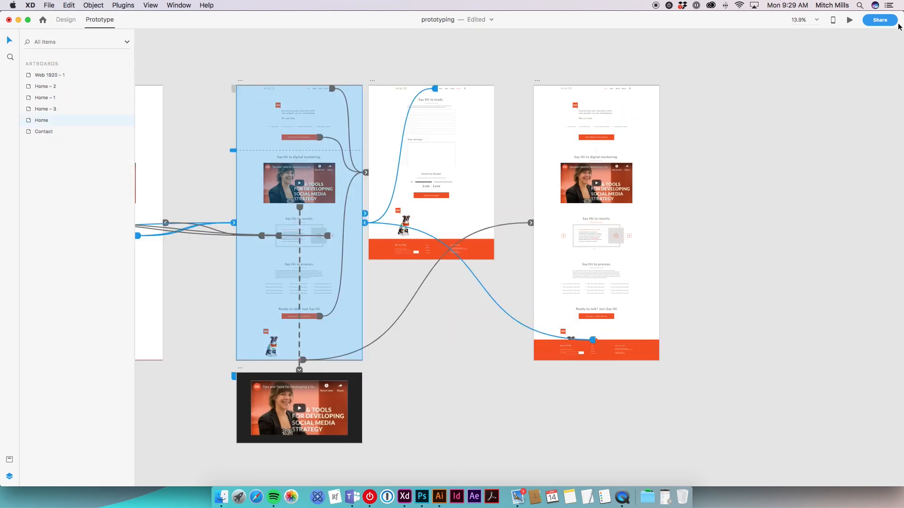
pyautogui.click(850, 21)
pyautogui.scroll(-6, 615, 312)
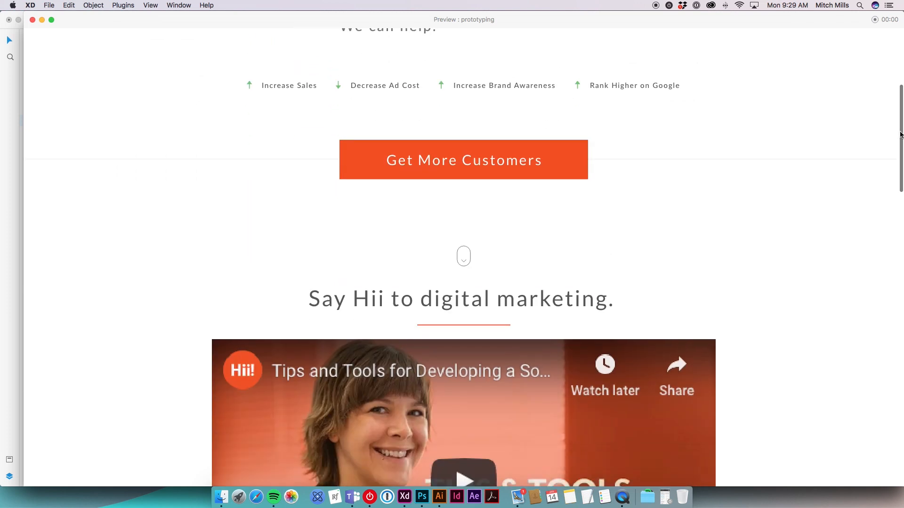
pyautogui.moveTo(897, 158); pyautogui.dragTo(895, 430)
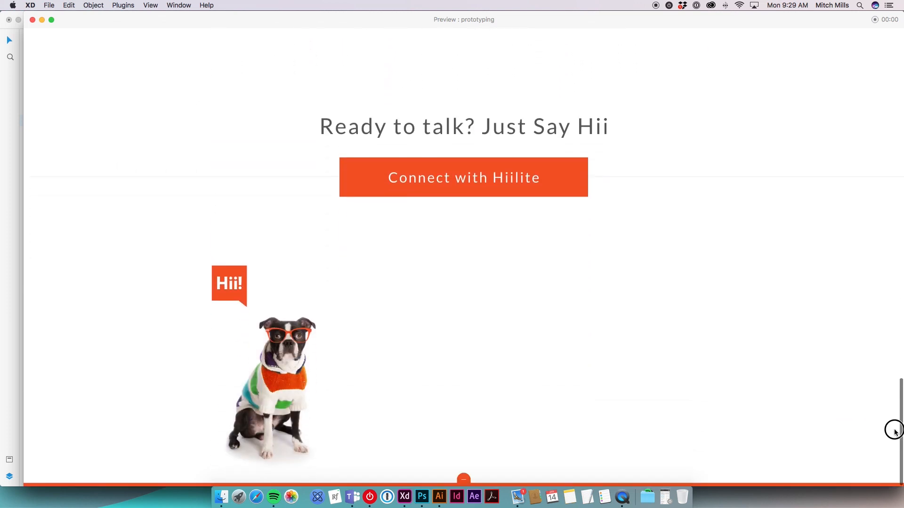
pyautogui.click(464, 481)
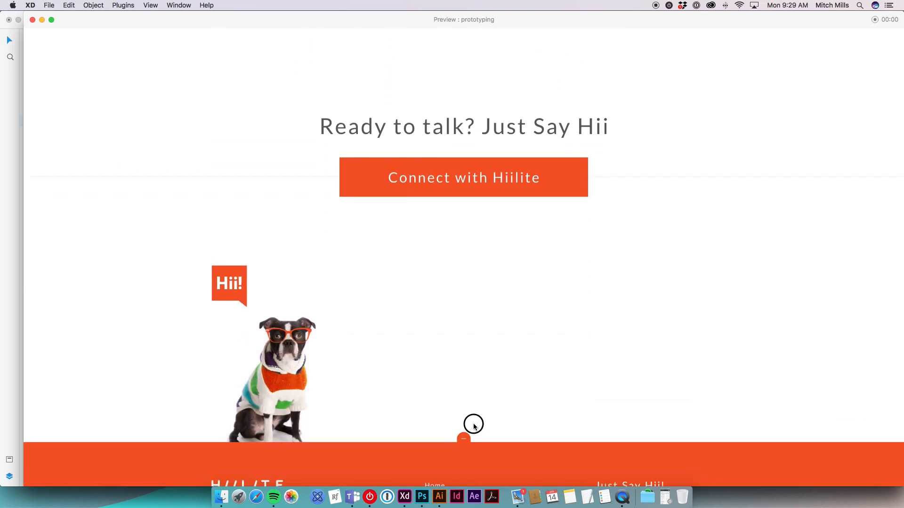
pyautogui.click(464, 338)
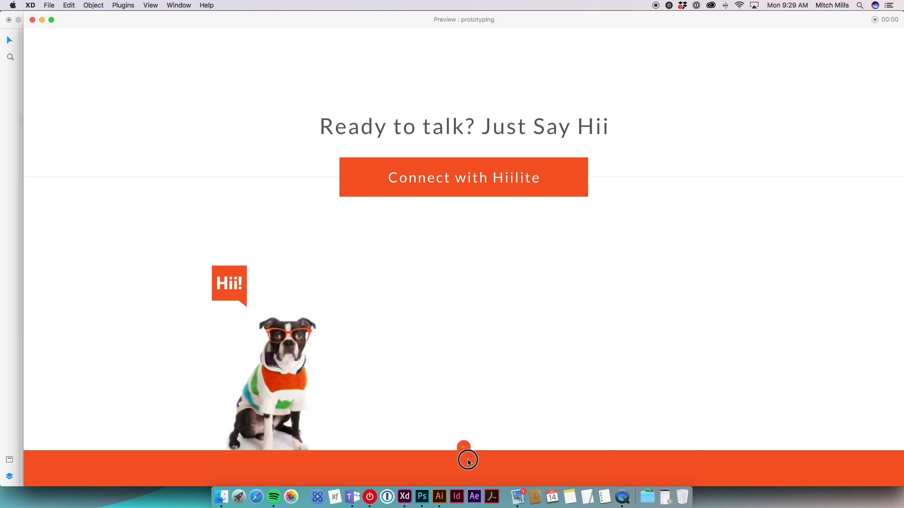
pyautogui.click(472, 445)
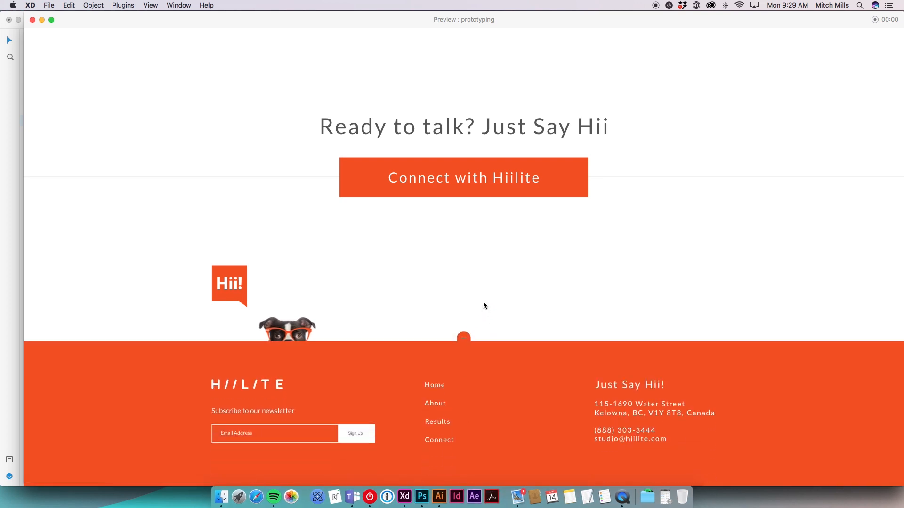
pyautogui.click(465, 340)
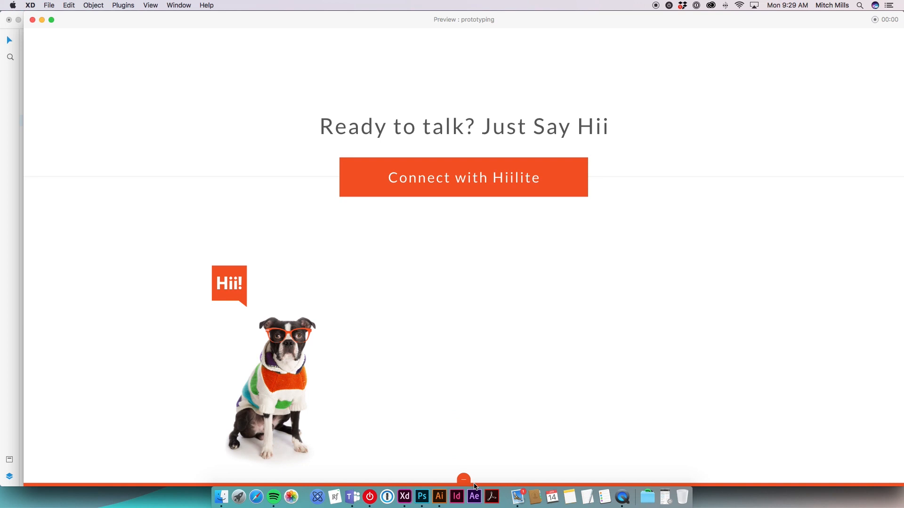
pyautogui.click(32, 20)
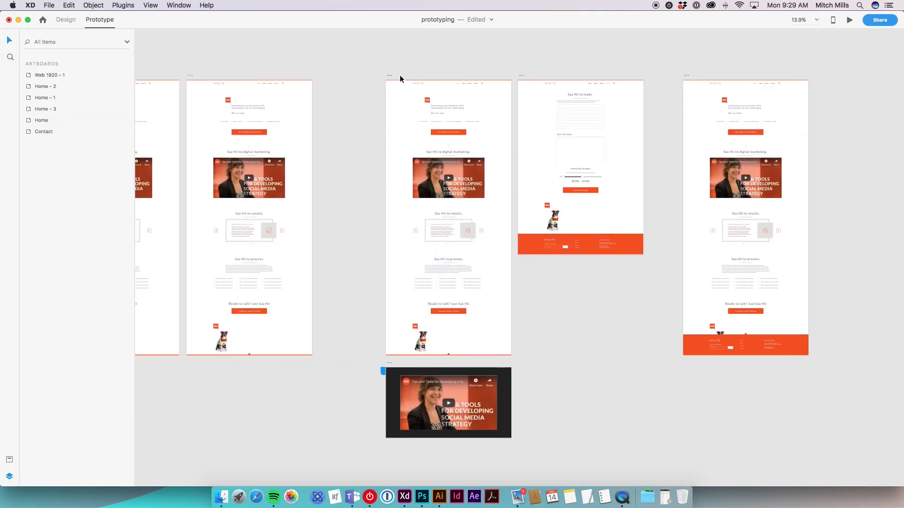
pyautogui.click(390, 75)
pyautogui.scroll(-5, 560, 350)
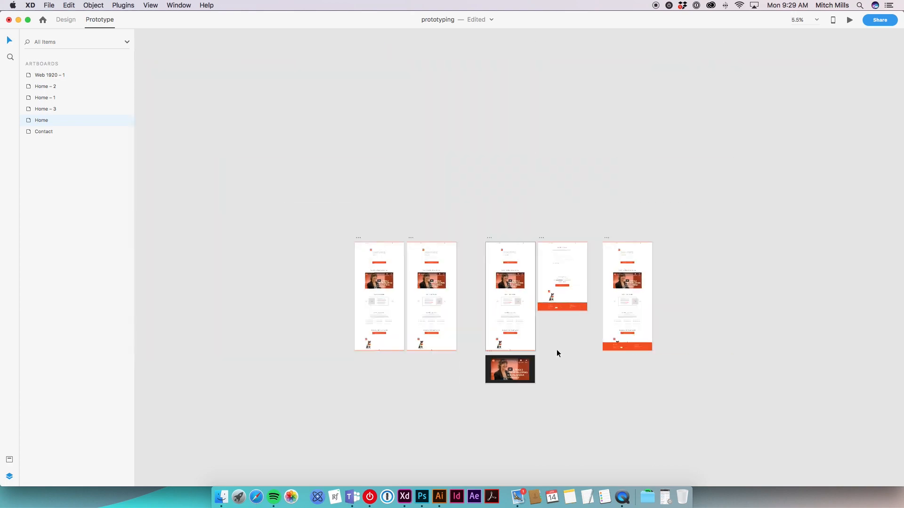